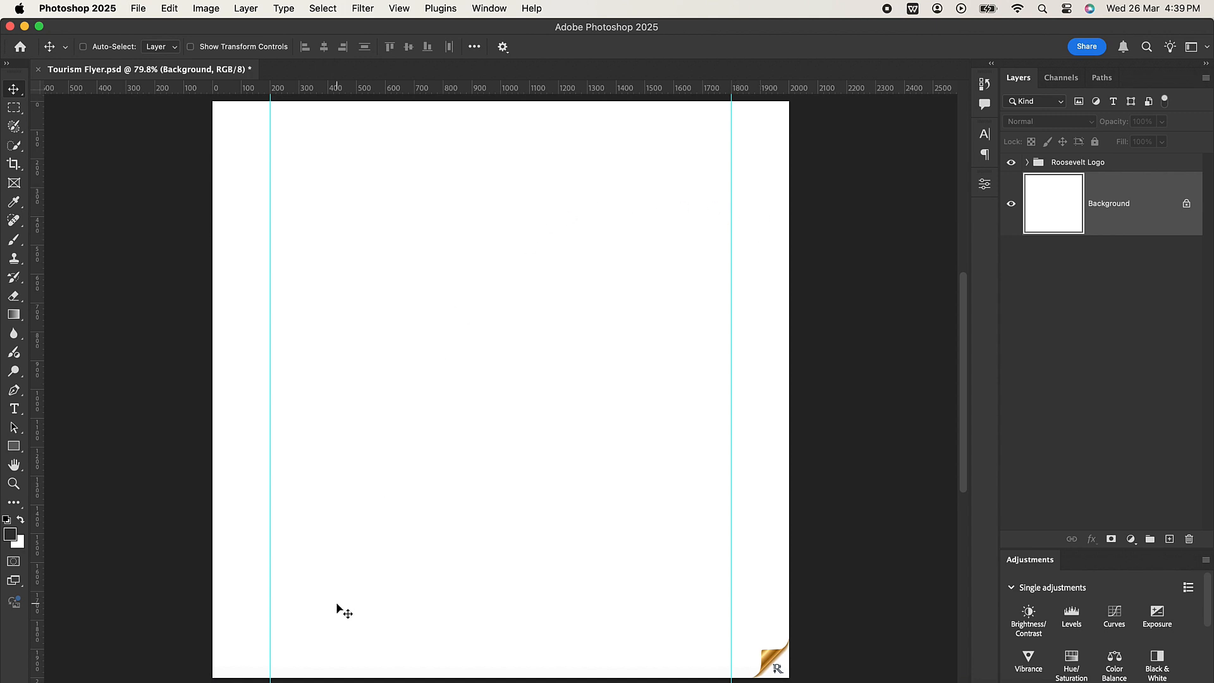
Place Sunny Boulevard Cyclist.jpeg from the Tourism Flyer folder into the flyer document as a full-canvas image.
click(141, 680)
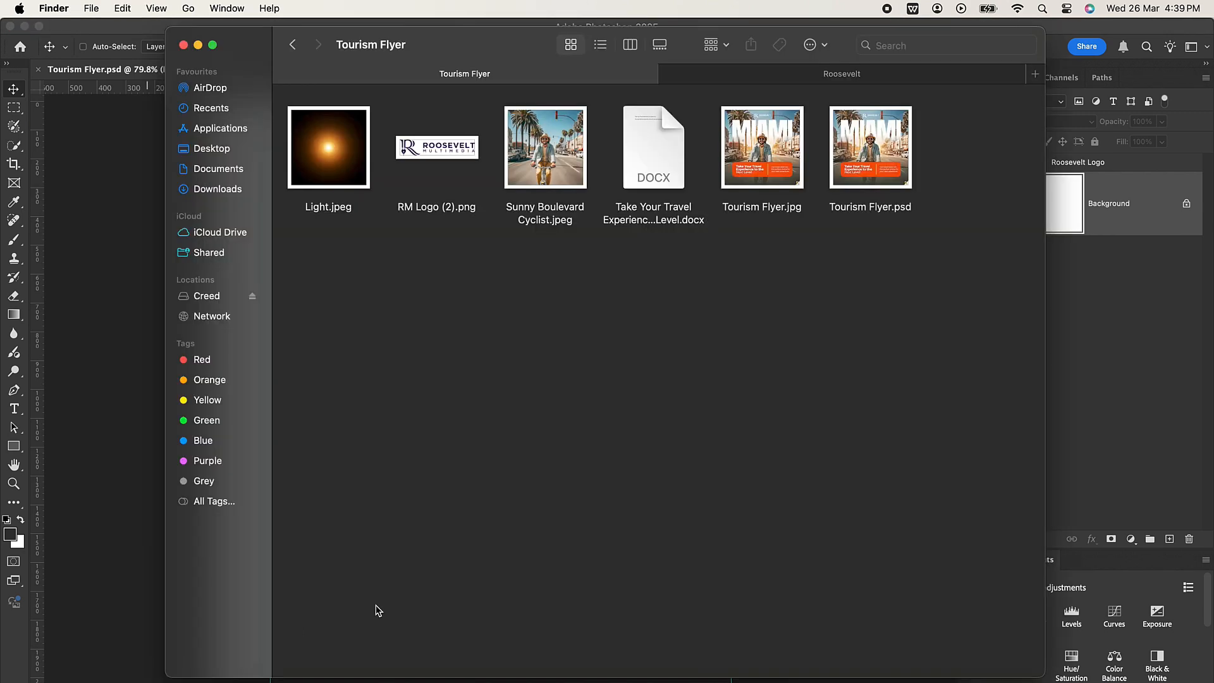
drag(545, 172, 108, 183)
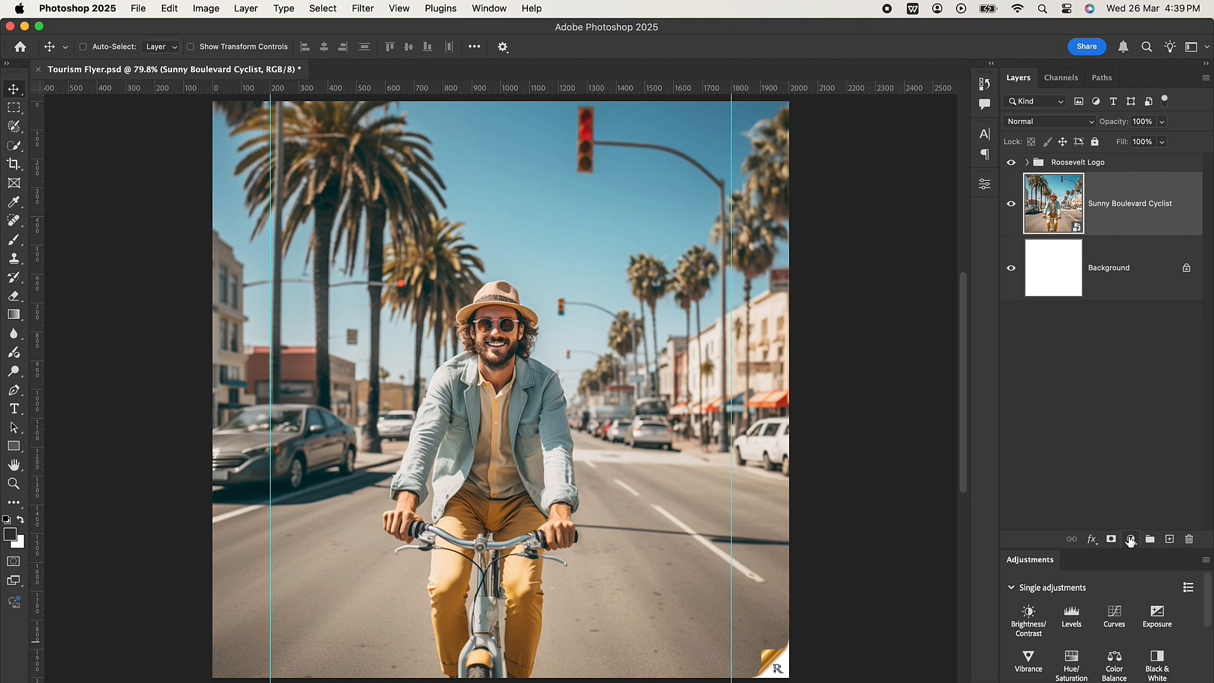
Add a Solid Color fill layer in dark green #2a342c above the cyclist photo.
click(1130, 541)
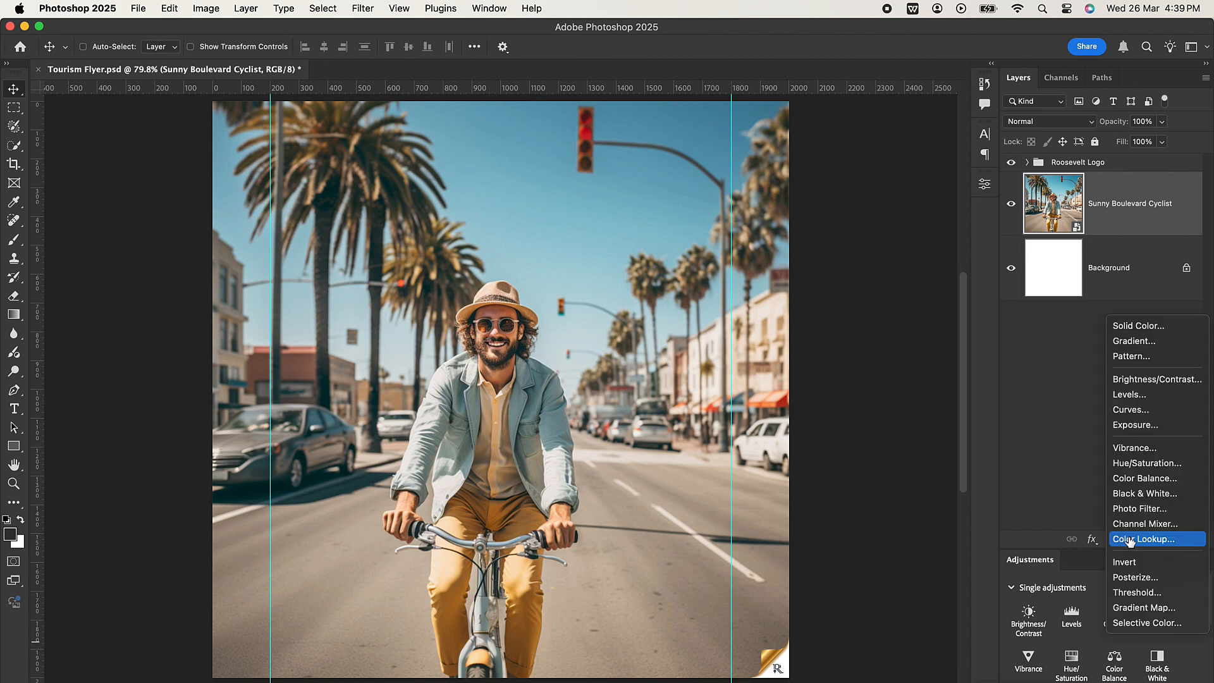
click(1142, 328)
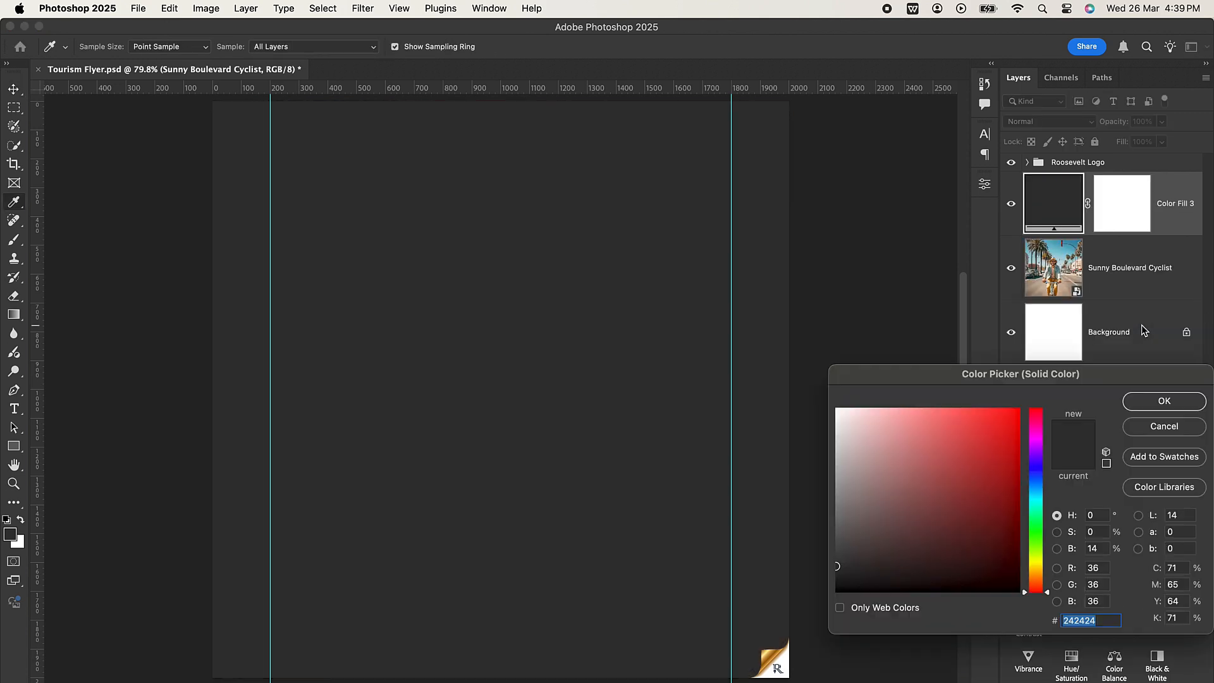
text(2)
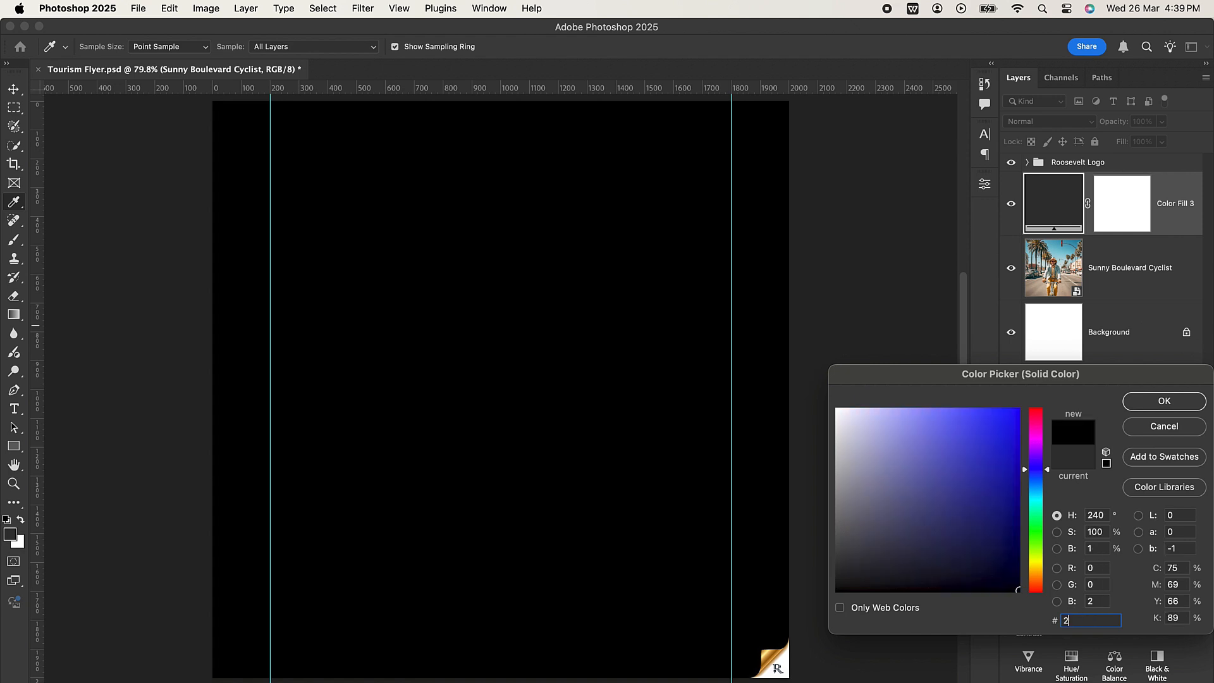
text(a3)
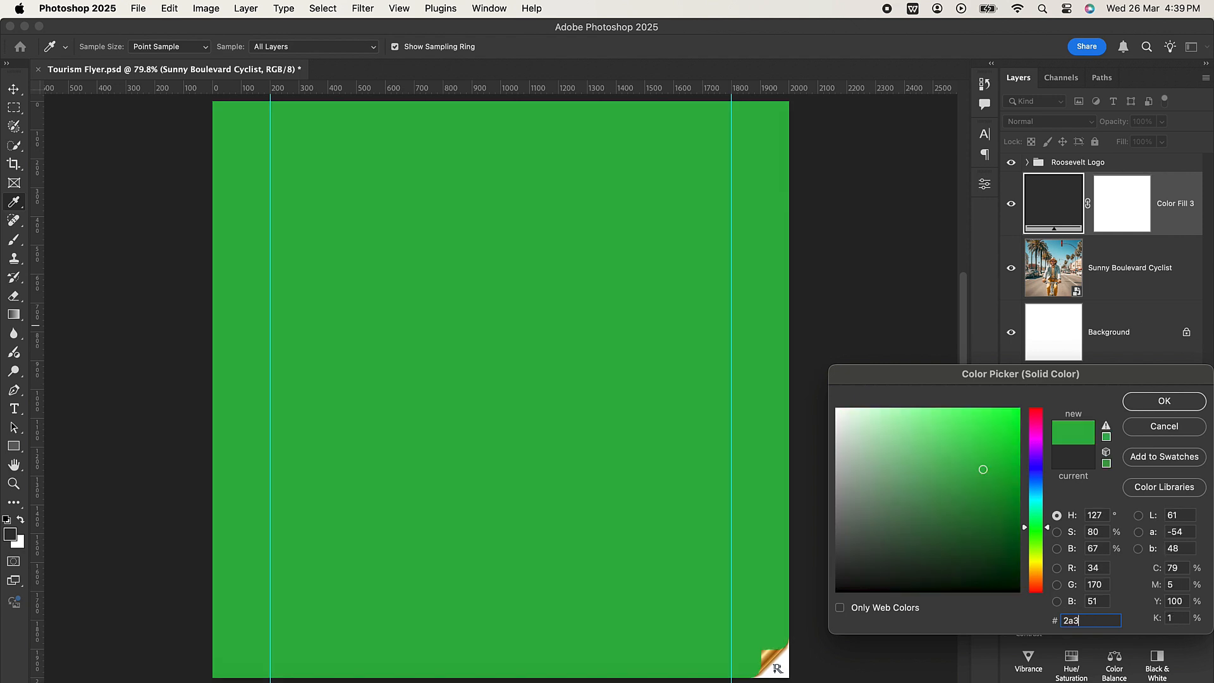
text(42c)
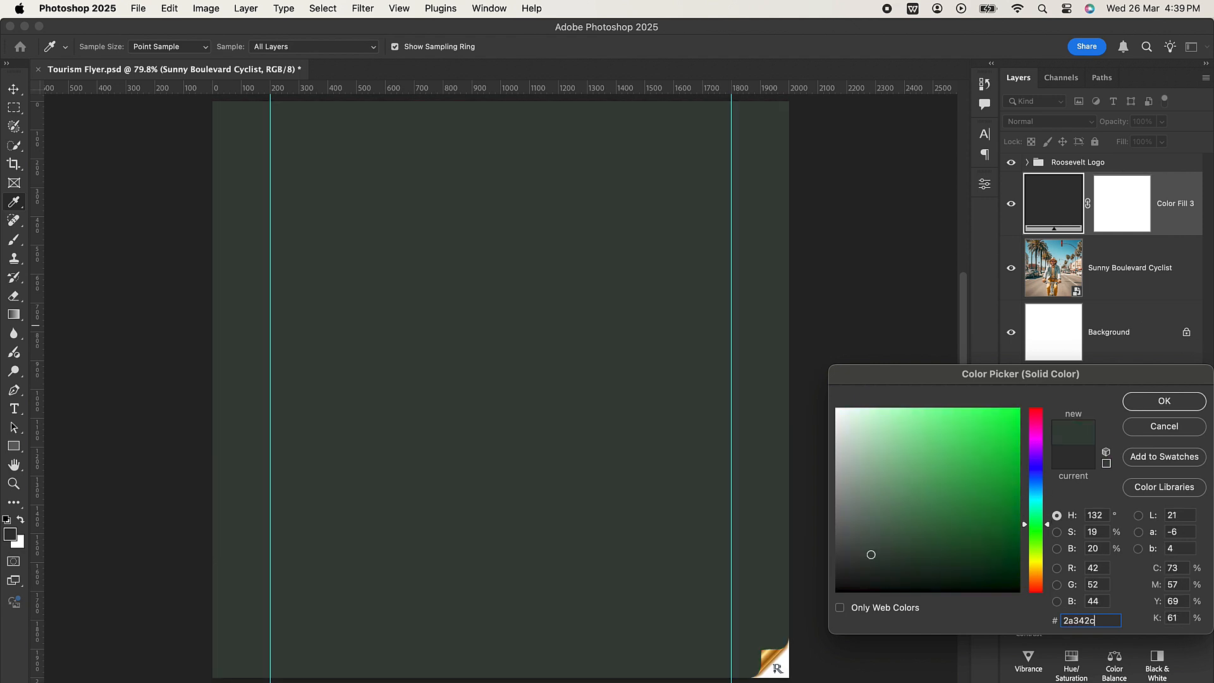
click(1149, 401)
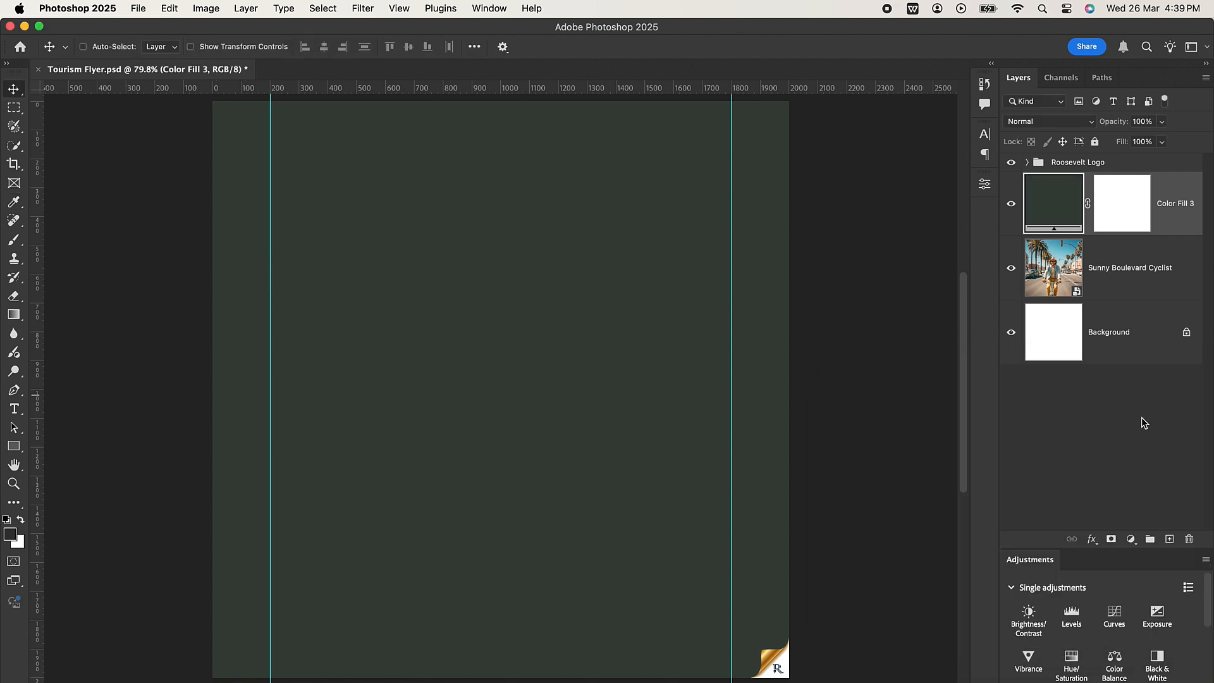
Apply a black-to-white linear classic gradient on the fill layer's mask so the green fades in only toward the flyer's bottom edge.
click(1123, 205)
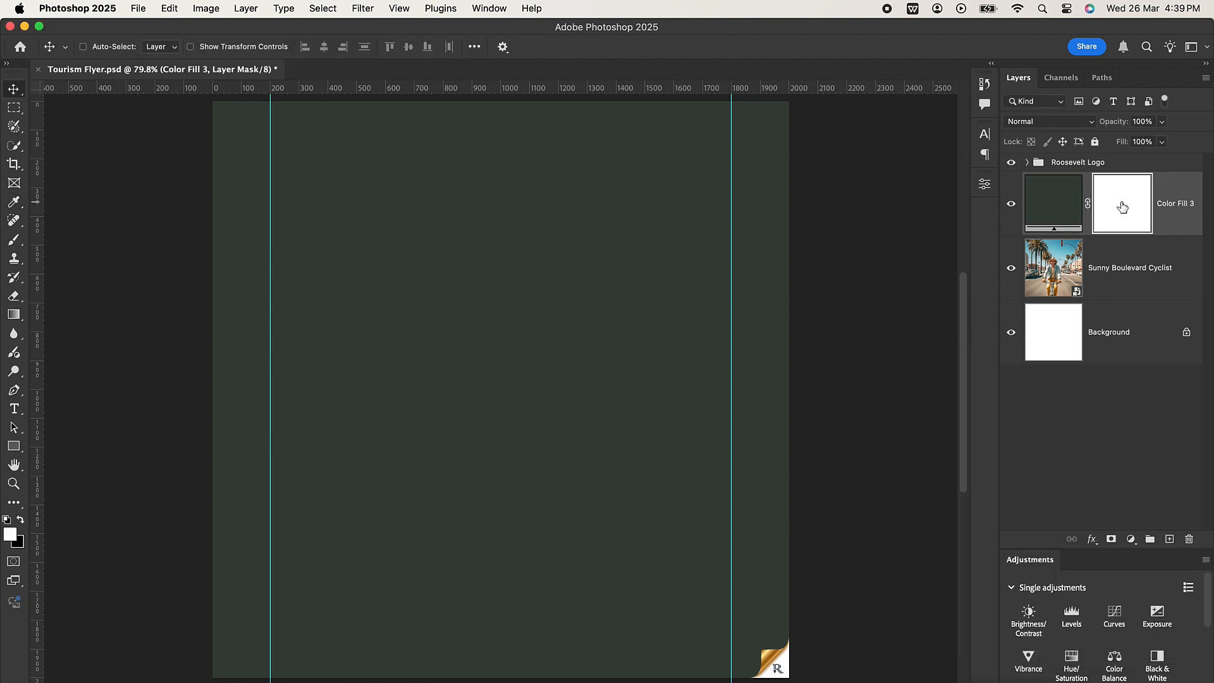
click(15, 315)
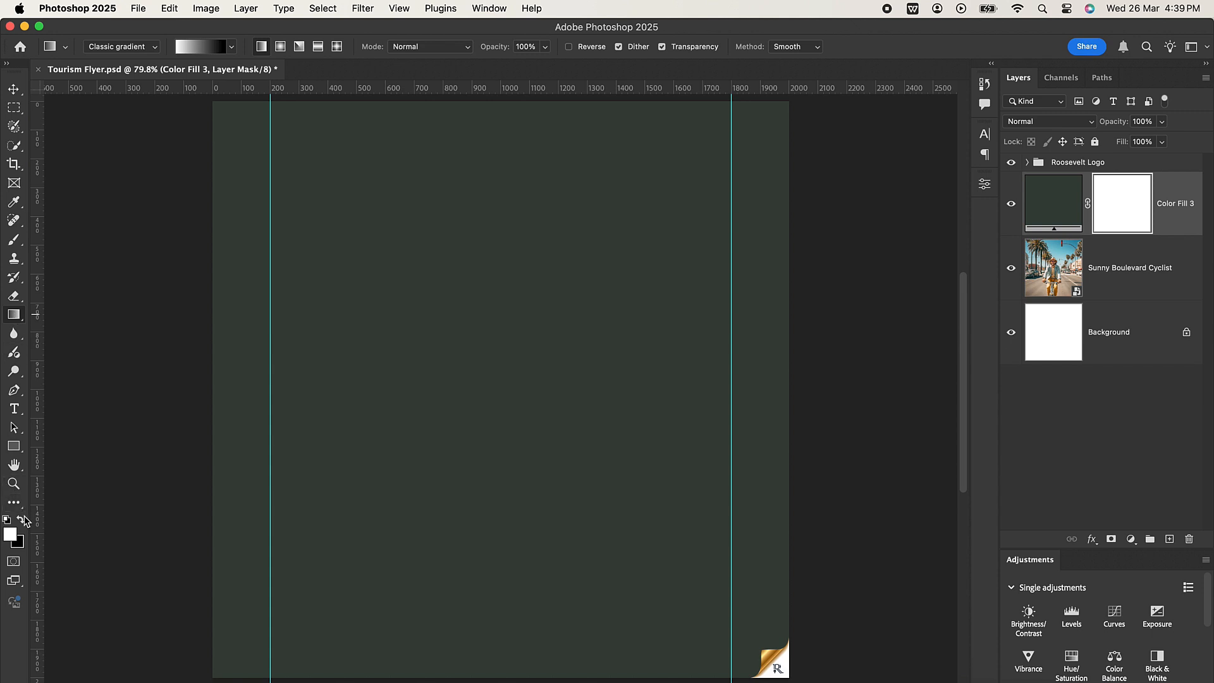
click(21, 519)
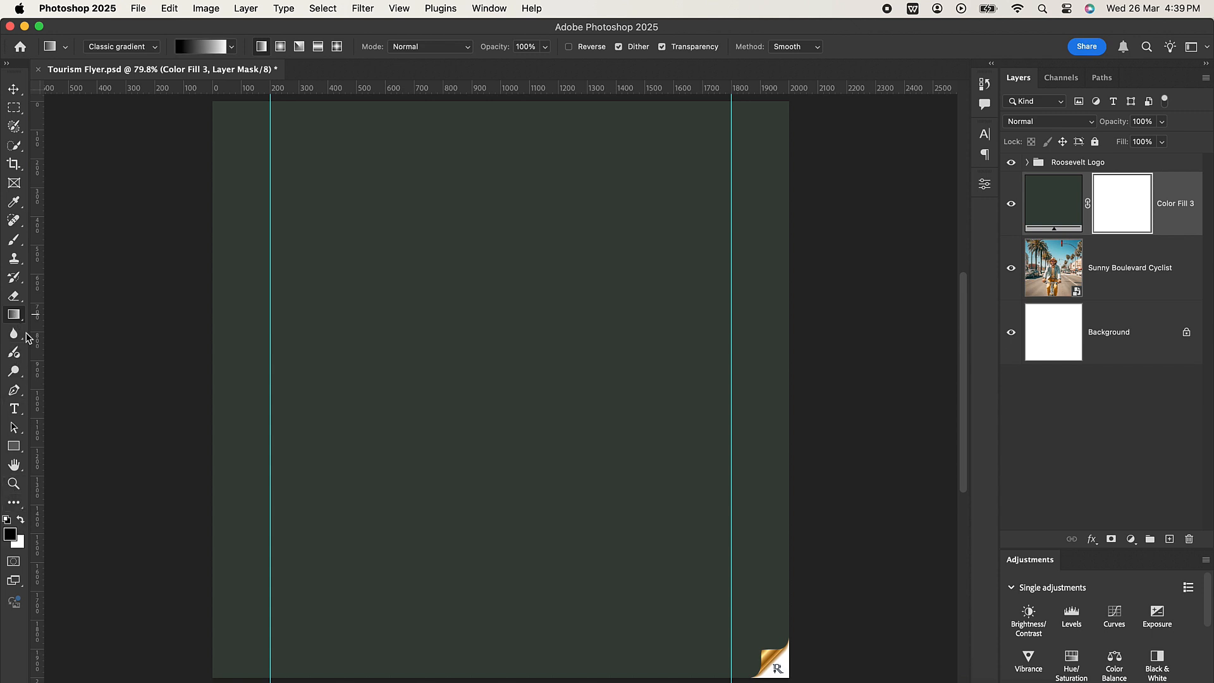
click(231, 47)
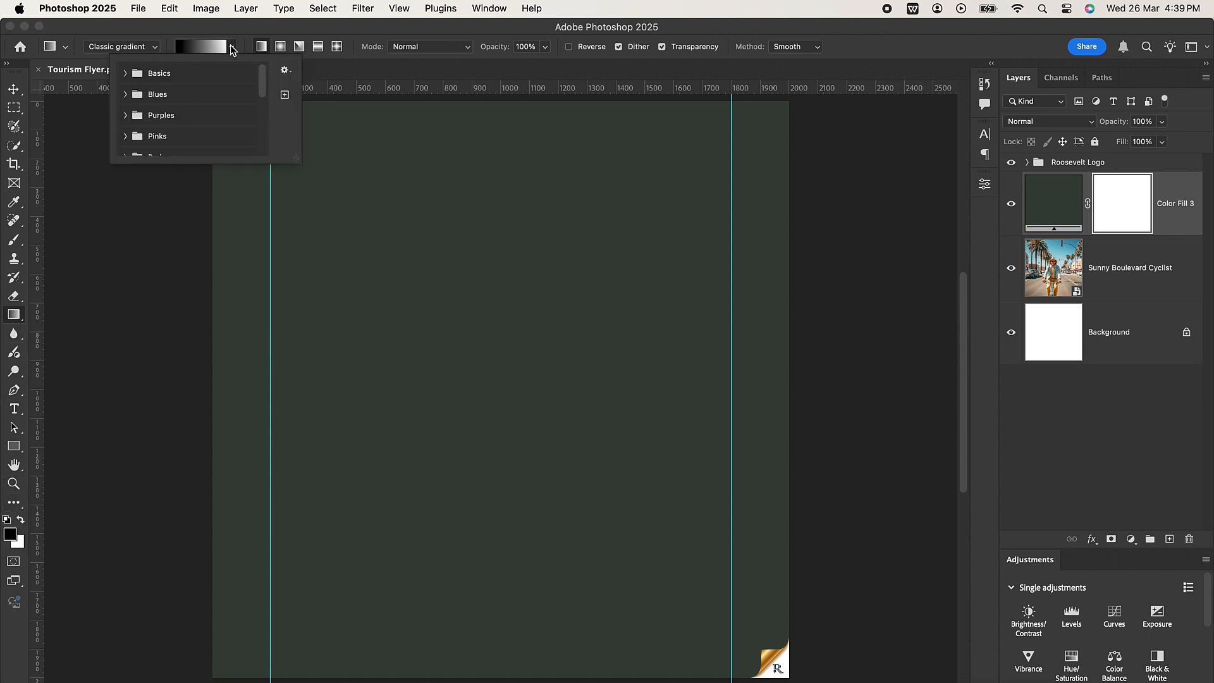
click(126, 74)
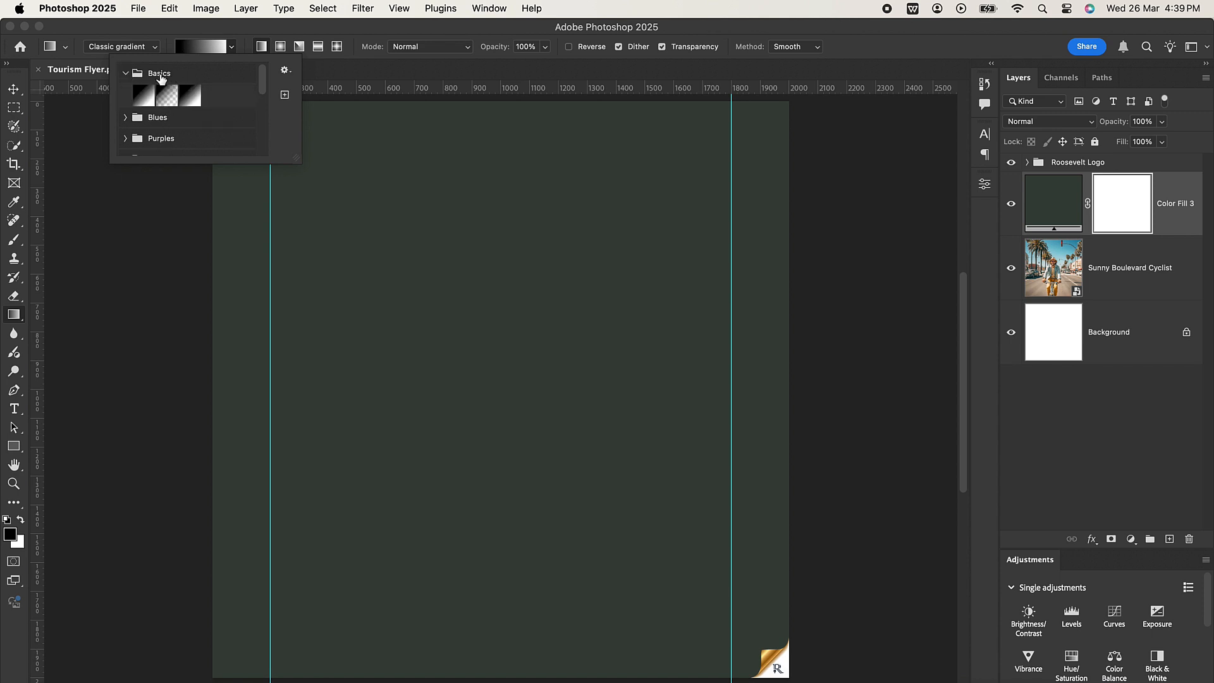
click(143, 95)
click(502, 197)
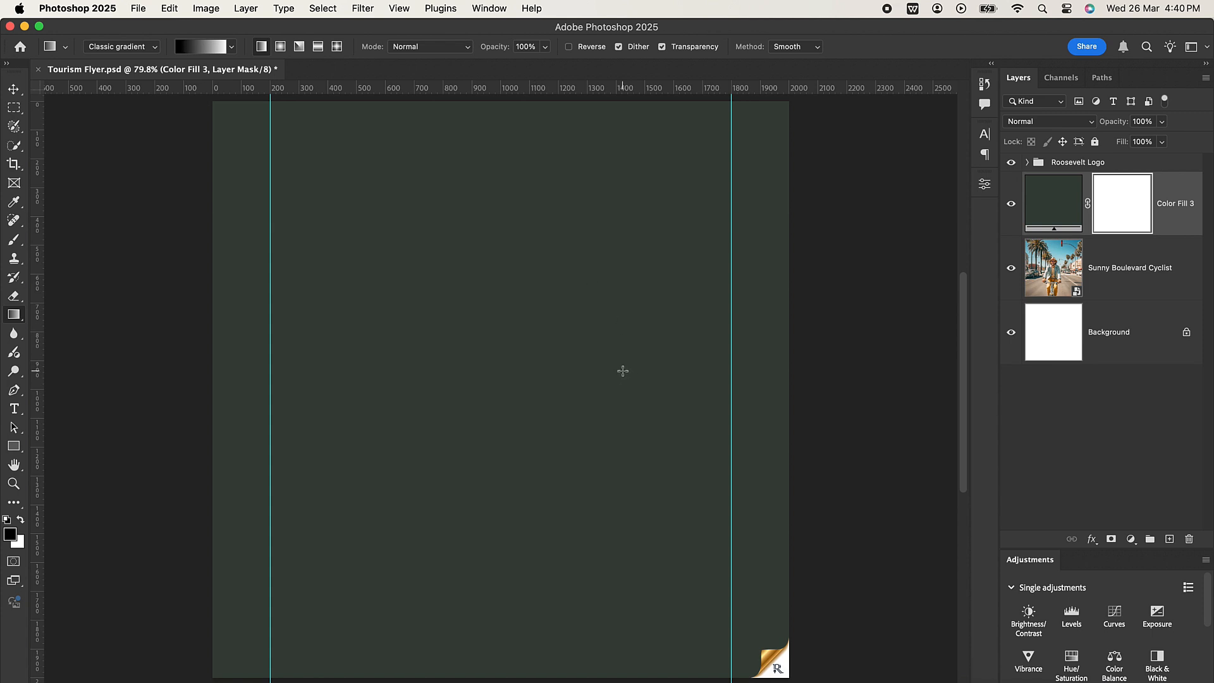
drag(624, 387, 607, 664)
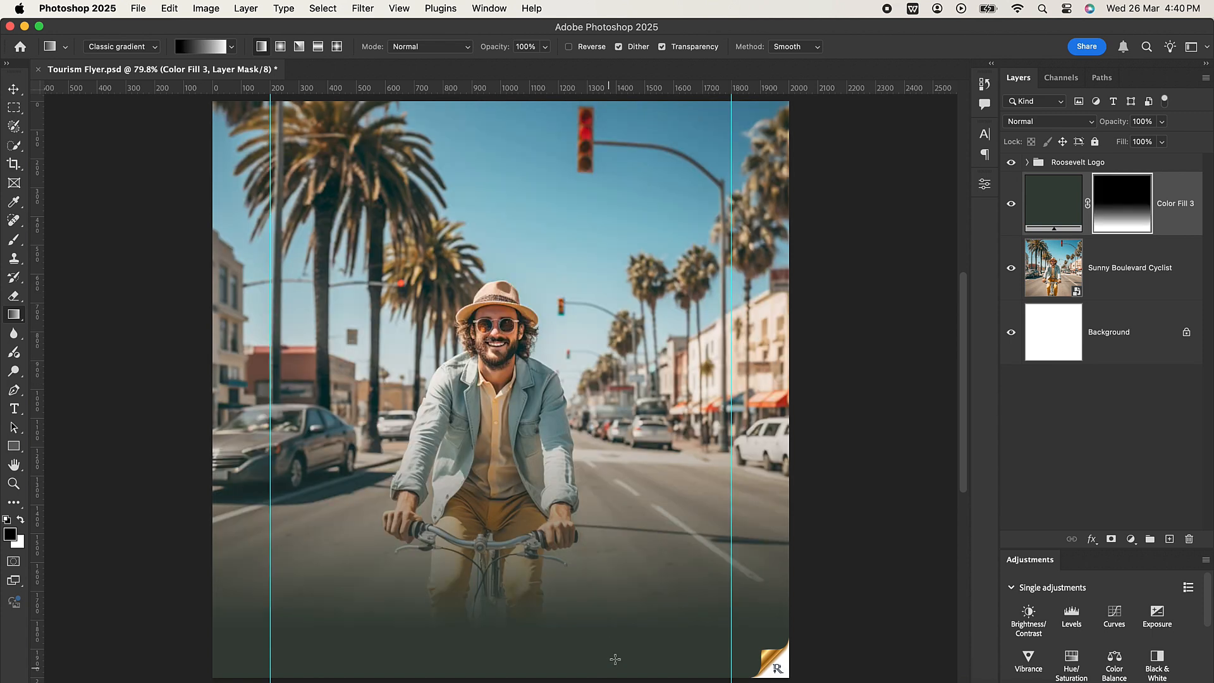
drag(663, 472, 631, 676)
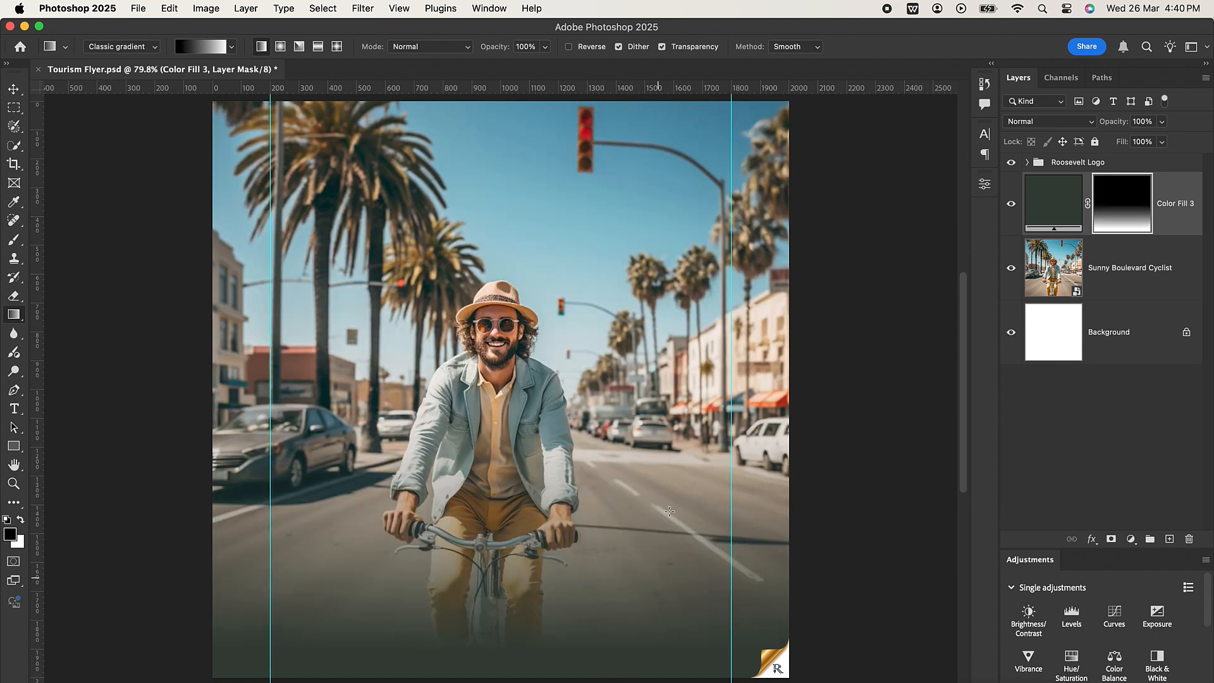
drag(647, 456, 629, 681)
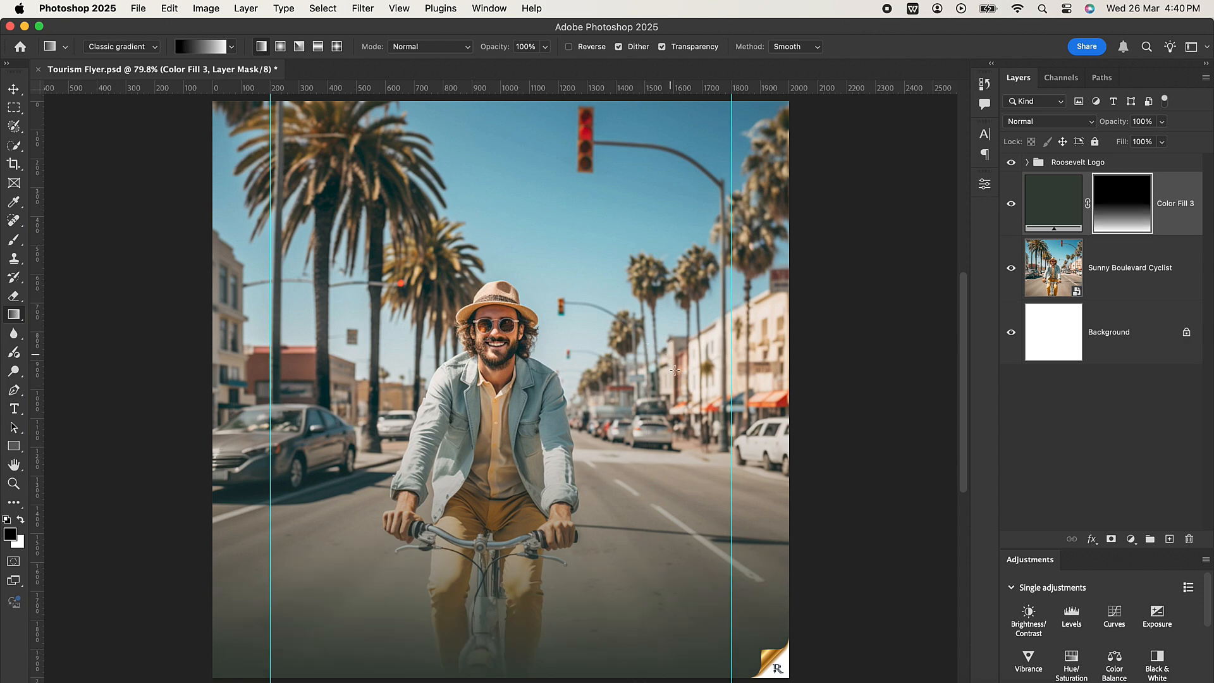
click(14, 91)
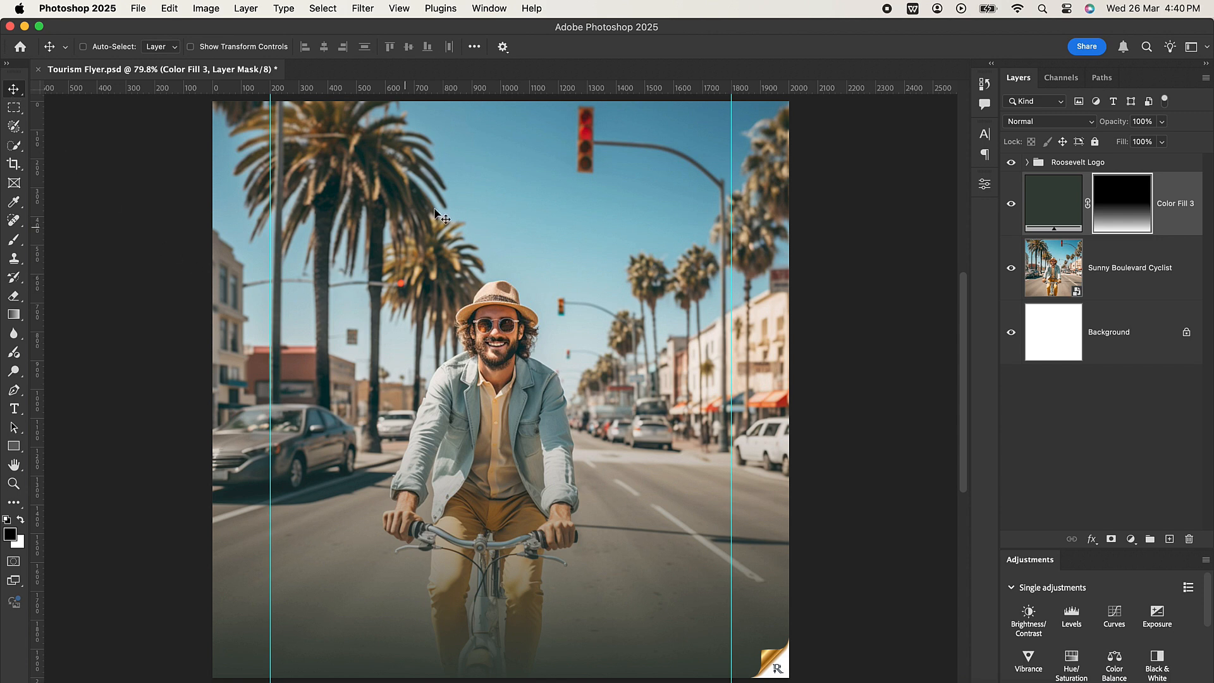
Hide the green fill layer and select the cyclist on the photo layer with the Object Selection tool in Lasso mode.
click(1010, 204)
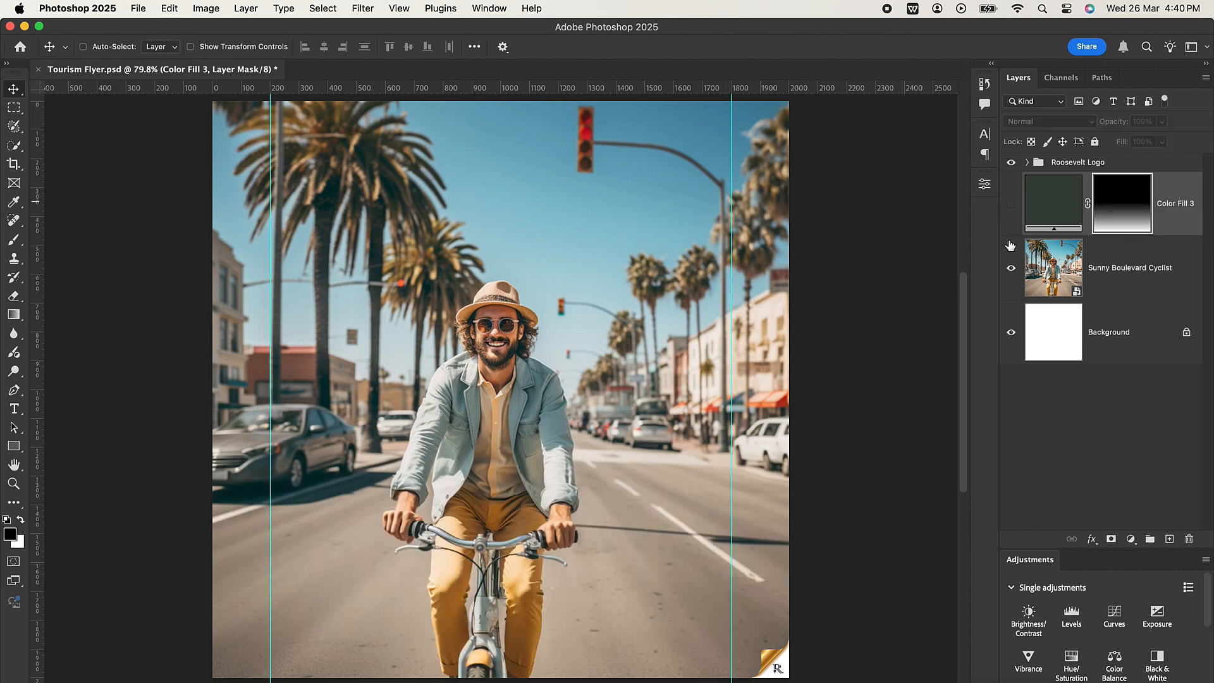
click(1127, 266)
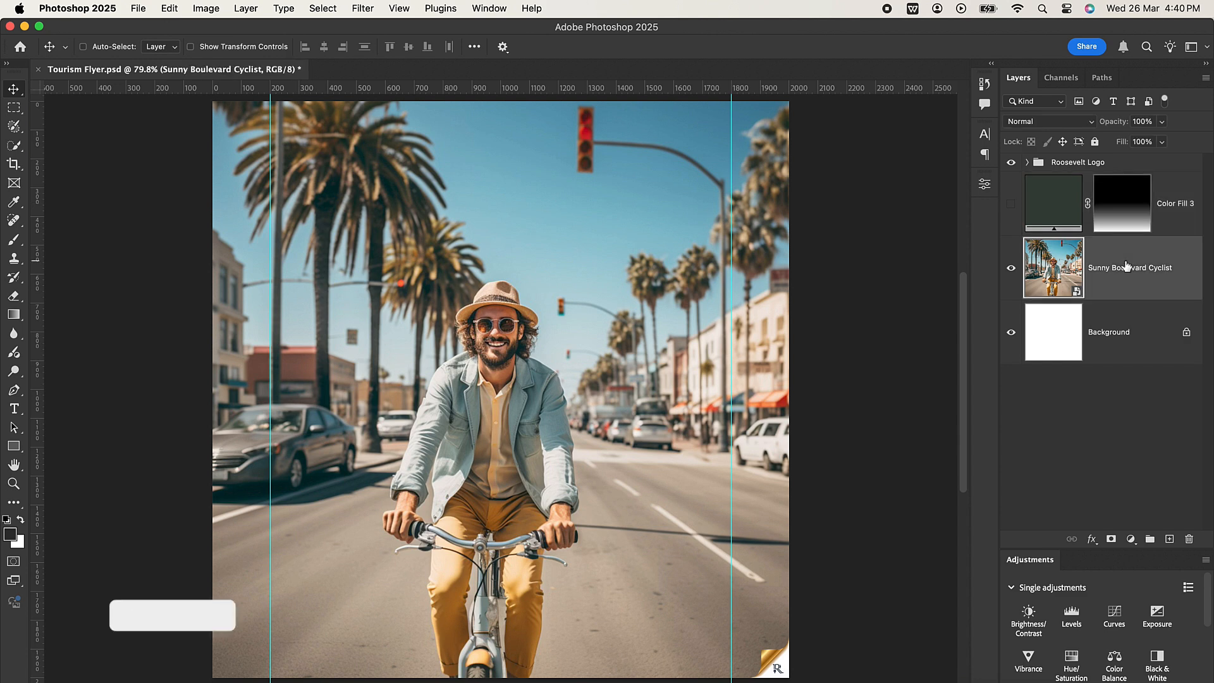
click(14, 145)
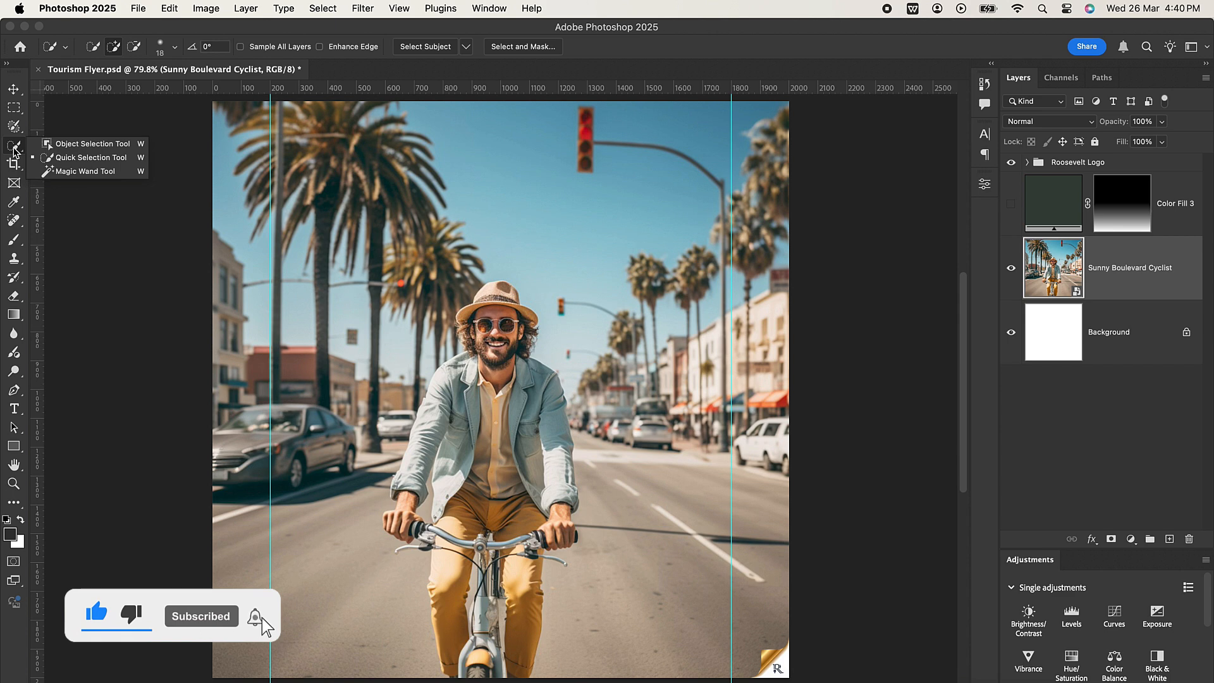
click(90, 147)
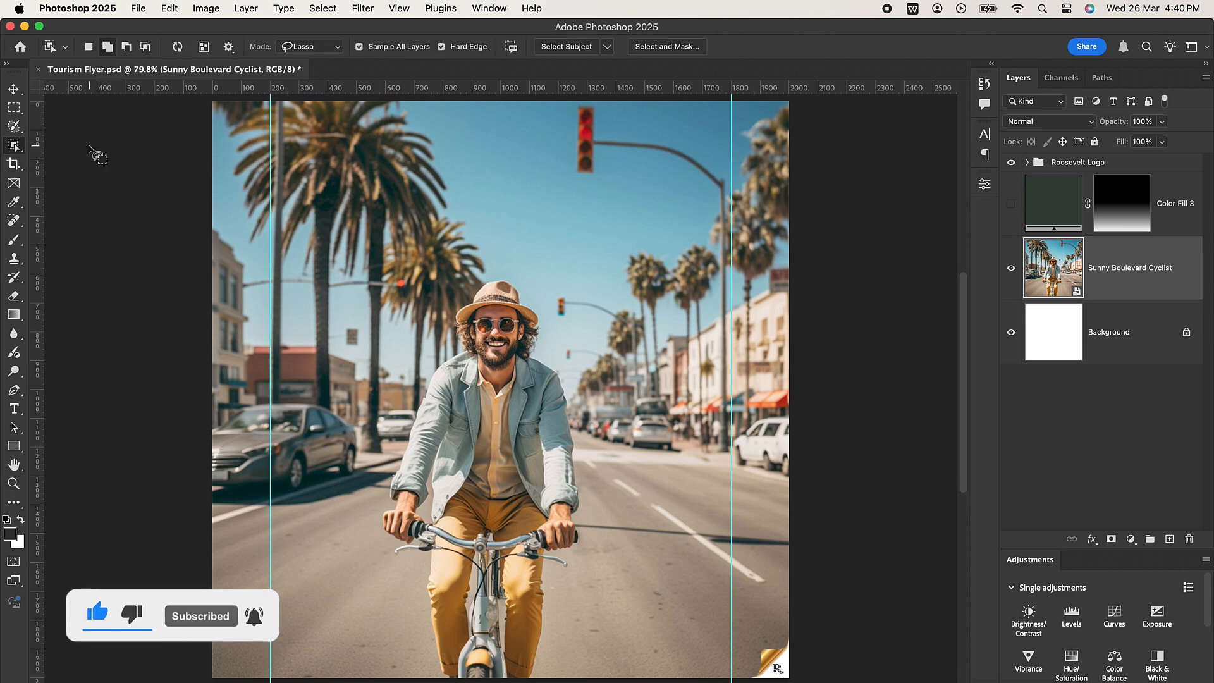
click(335, 48)
click(299, 48)
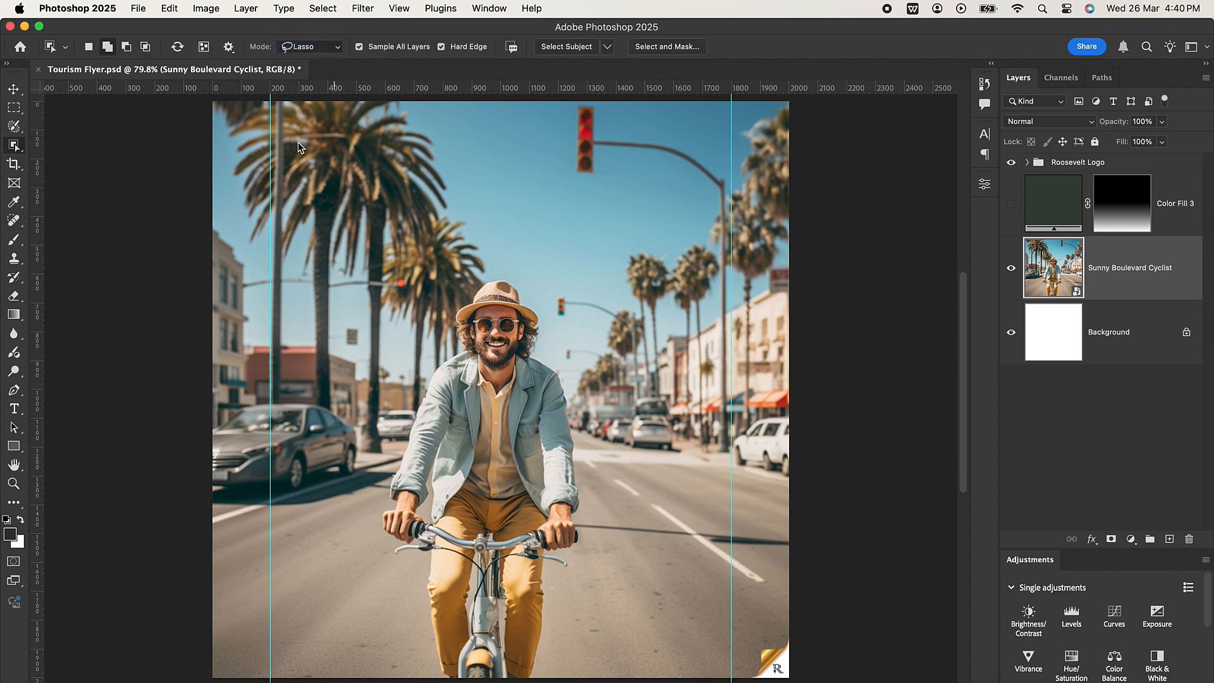
drag(433, 678, 404, 567)
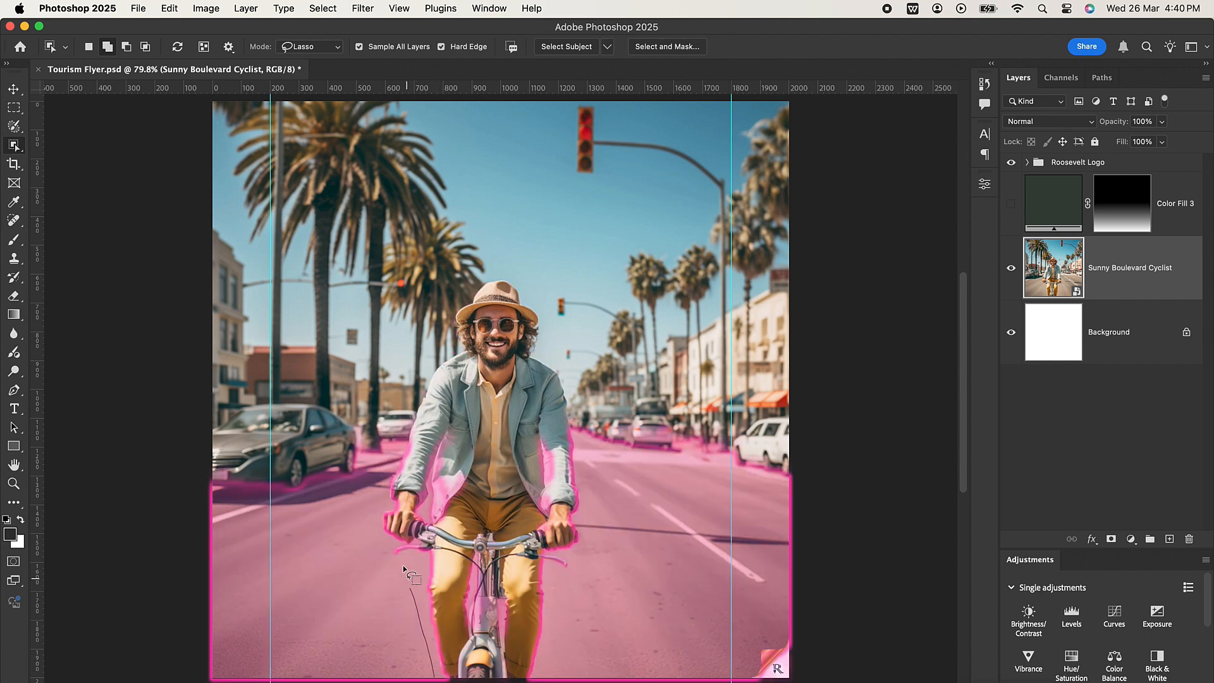
mouse_move(370, 527)
mouse_down()
mouse_move(406, 381)
mouse_move(450, 294)
mouse_move(531, 277)
mouse_up()
mouse_move(585, 441)
mouse_down()
mouse_move(585, 520)
mouse_move(537, 680)
mouse_up()
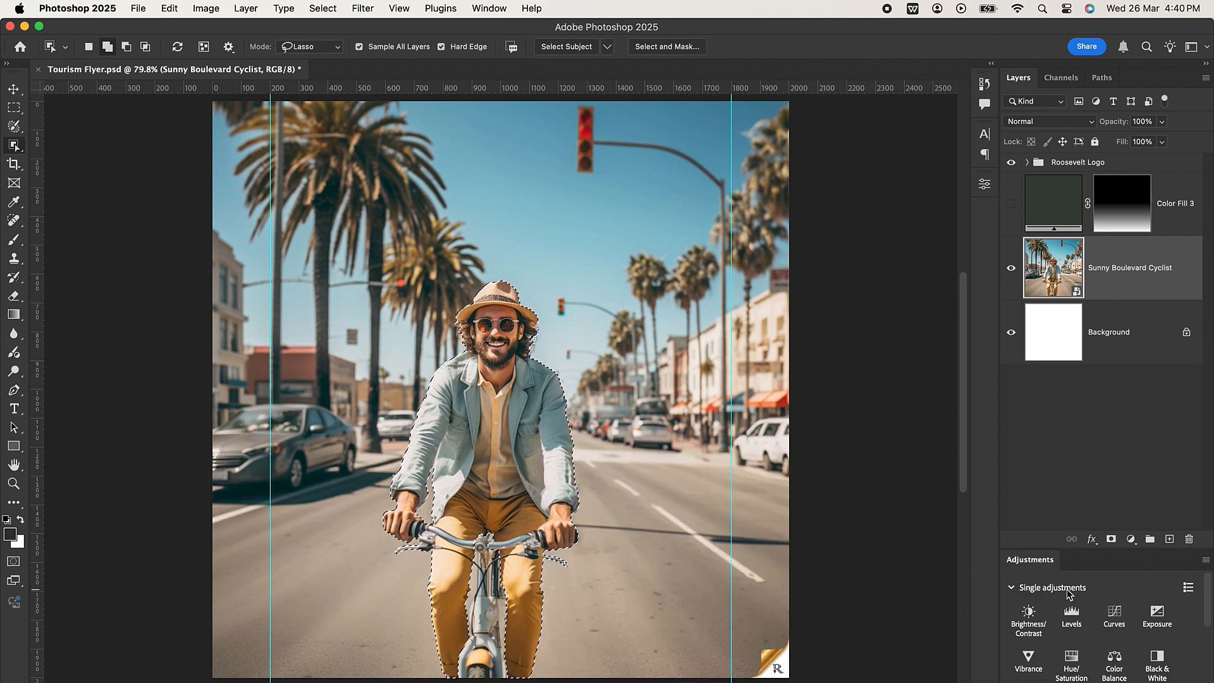
Copy the selected cyclist to a new layer and check the cut-out by briefly hiding the photo layer.
key(super+j)
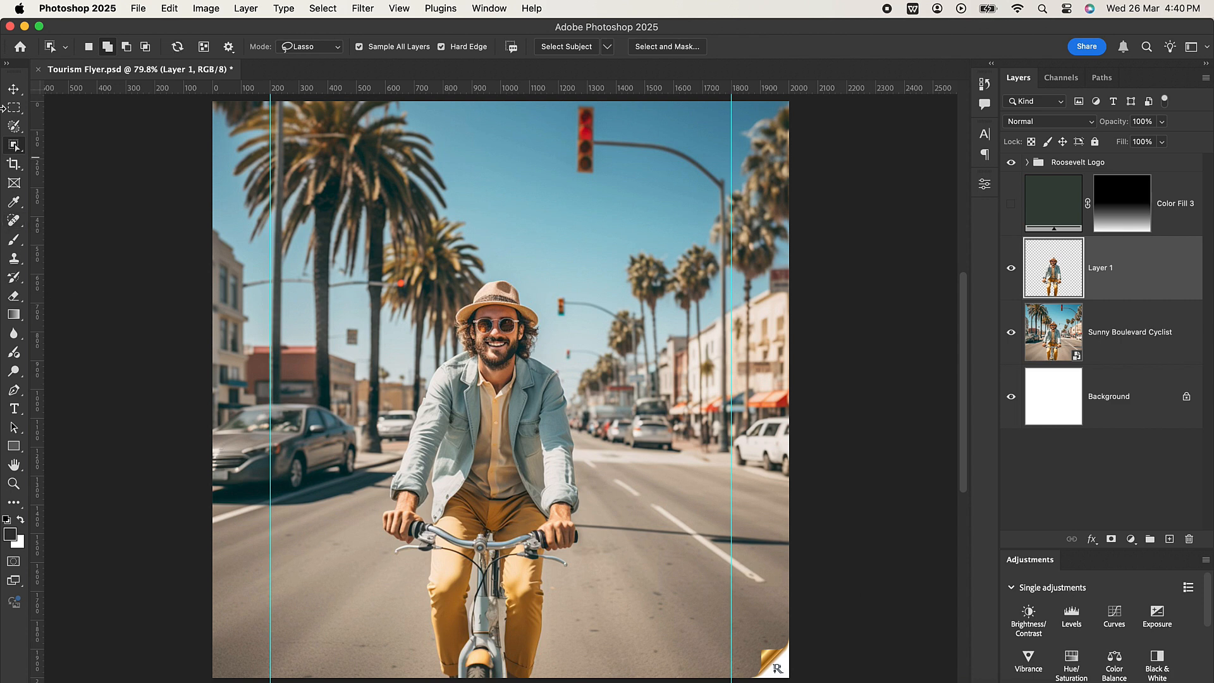
click(14, 90)
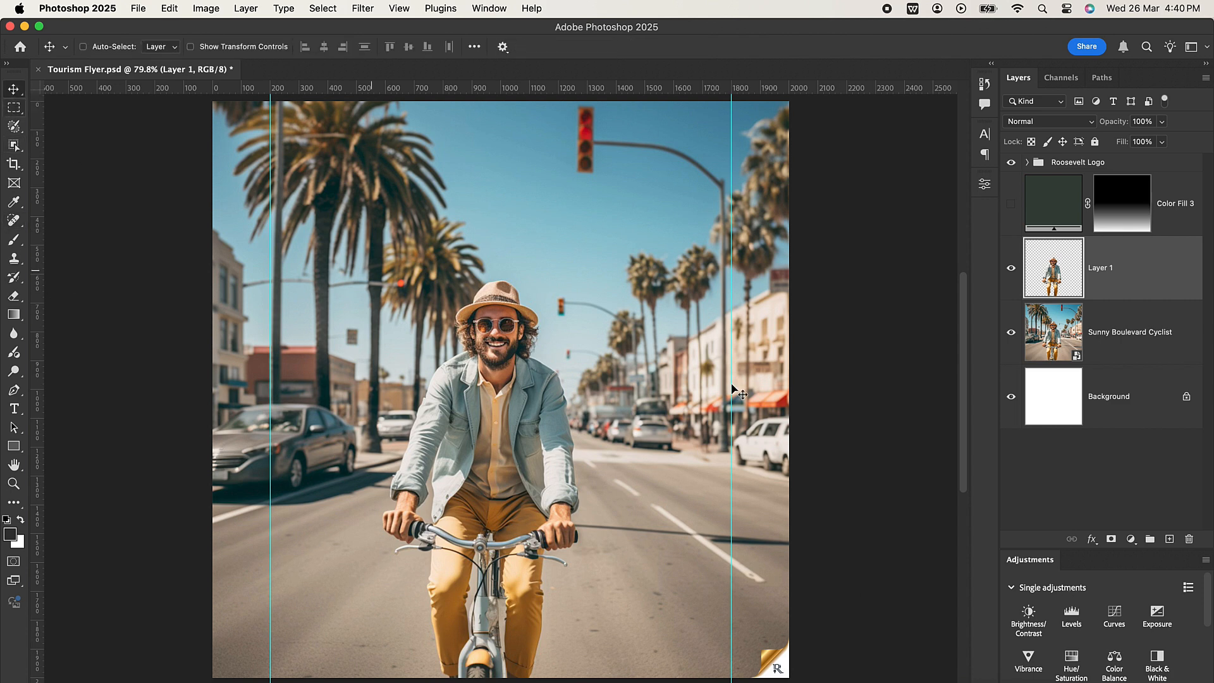
click(1011, 332)
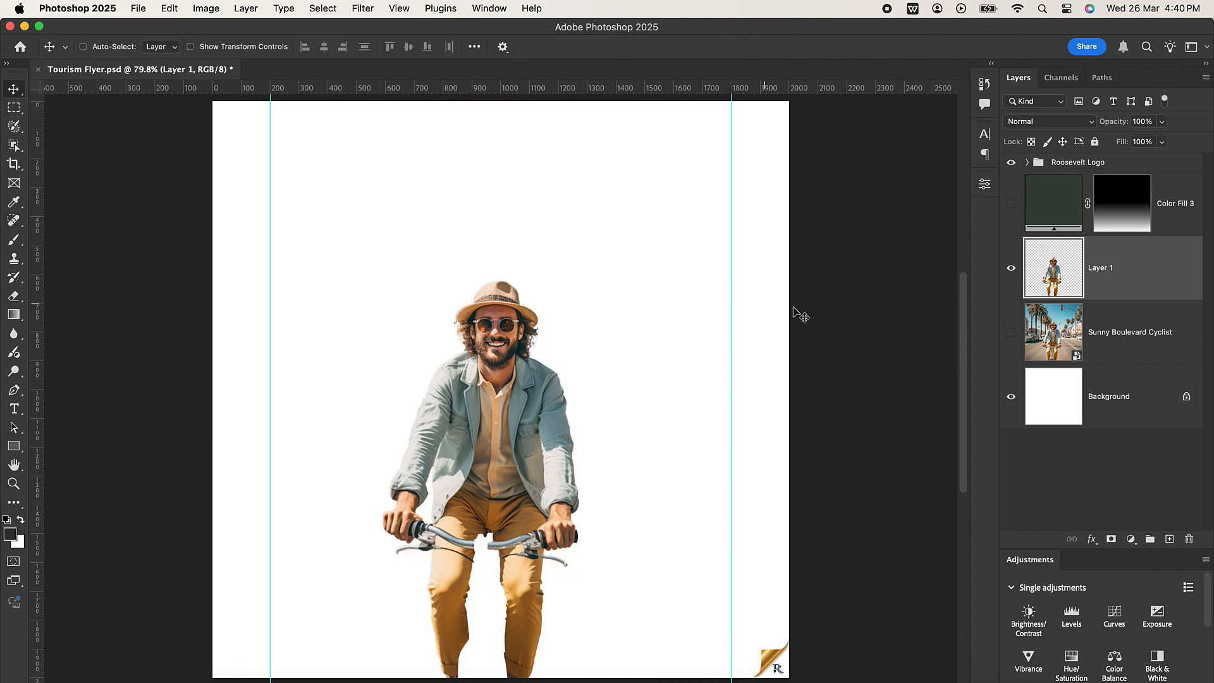
click(1011, 332)
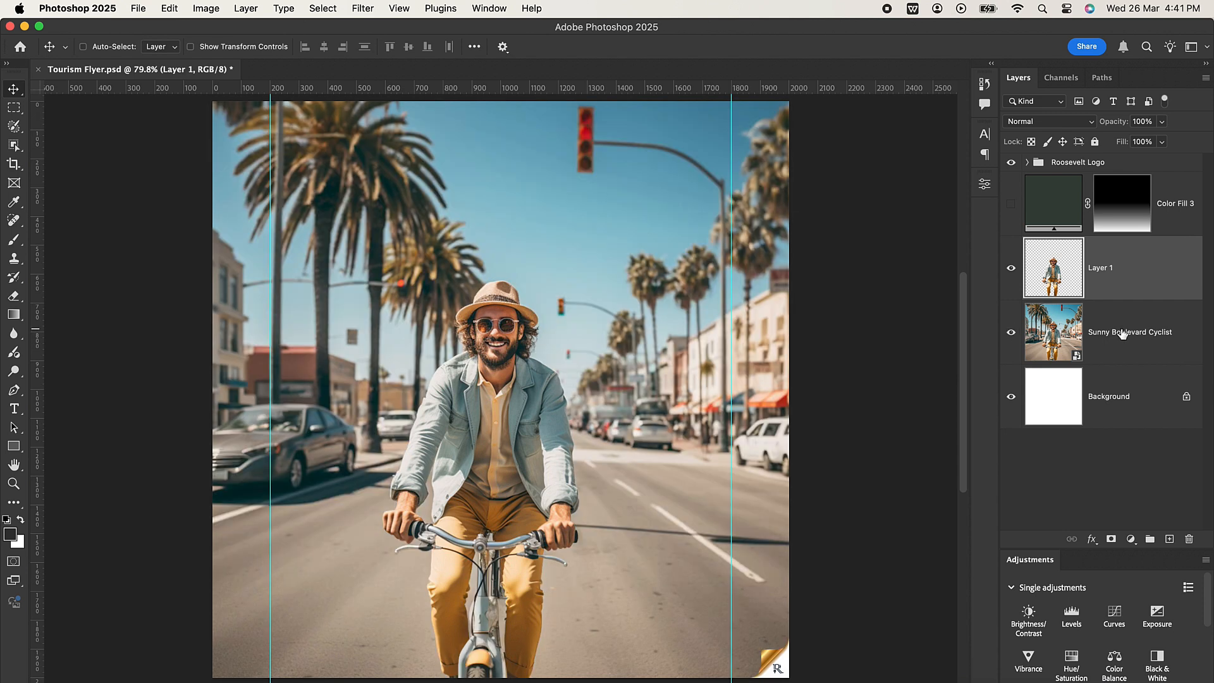
Show the green fill layer again and draw a black rectangle of about 1600 × 442 px above it, spanning the two vertical guides.
click(1011, 205)
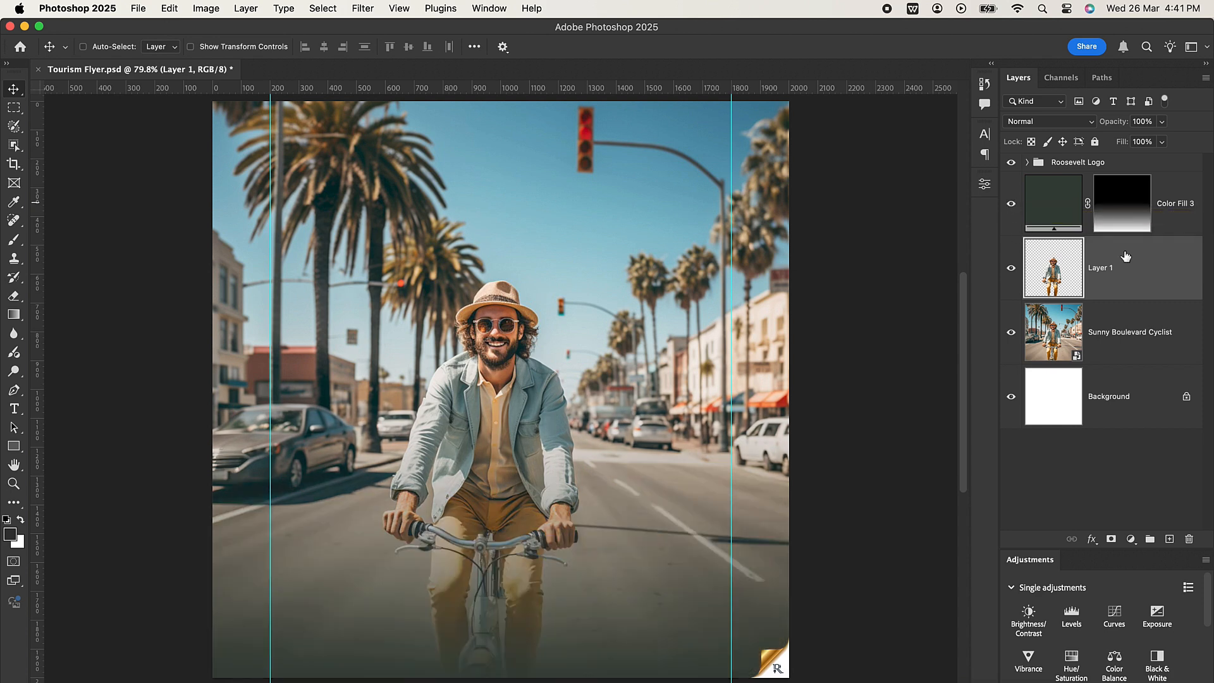
click(1191, 204)
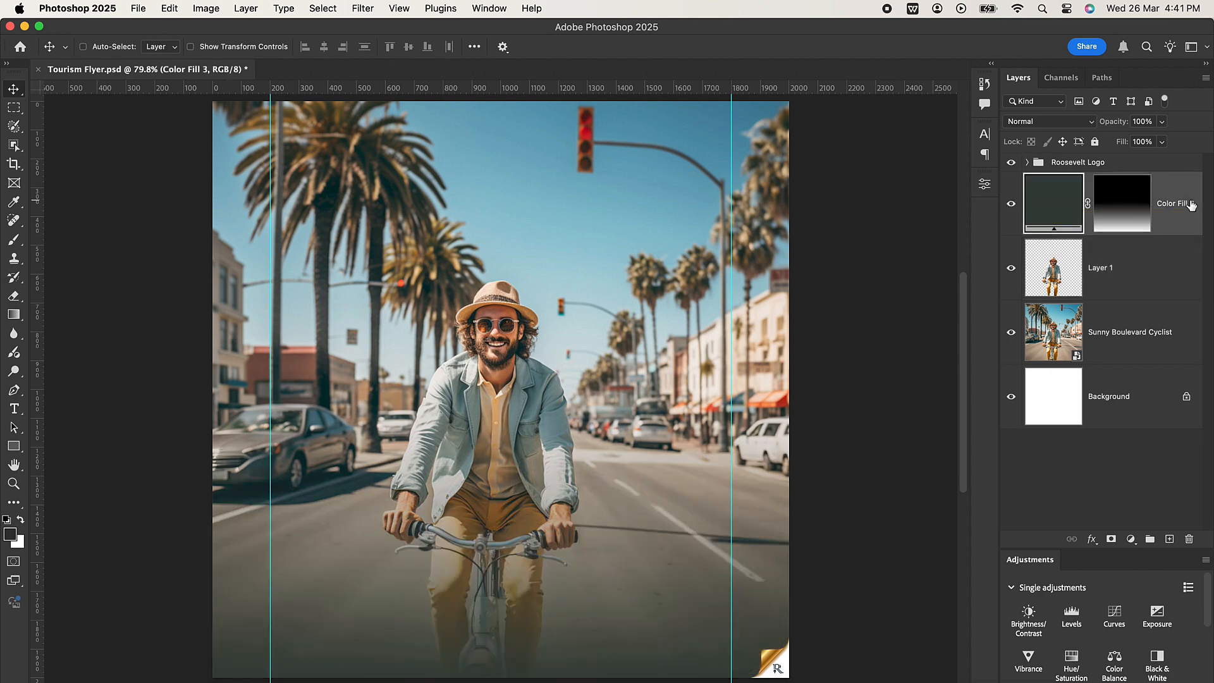
click(15, 447)
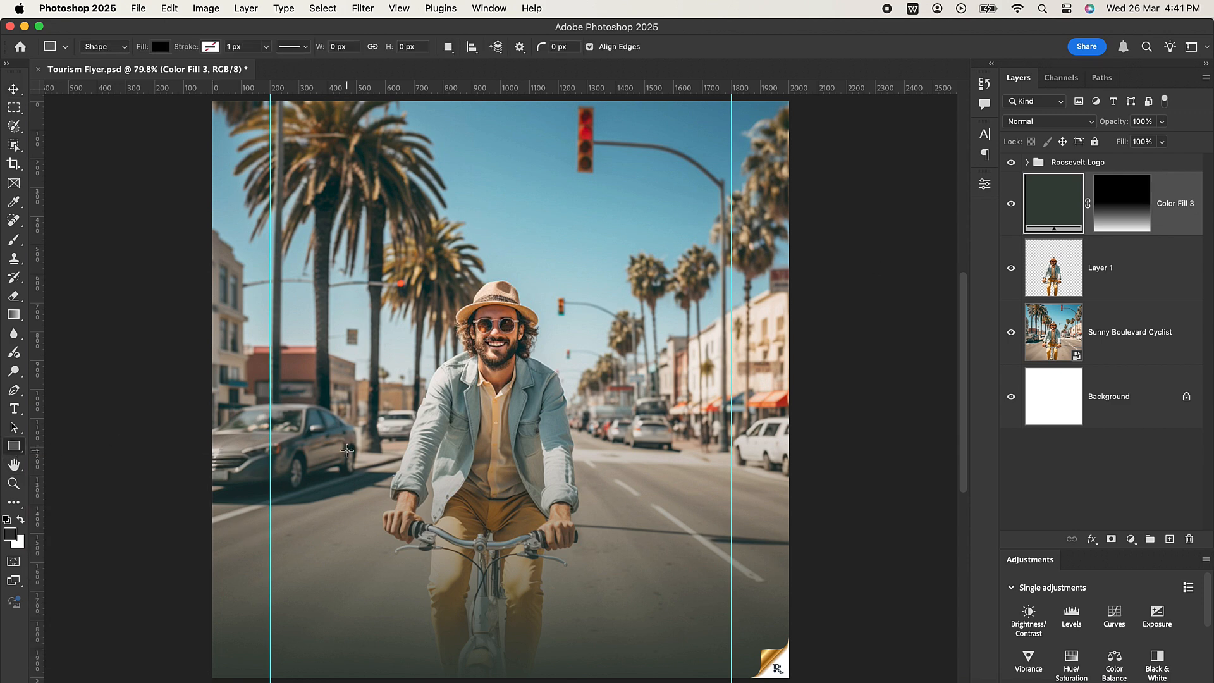
drag(275, 489, 734, 621)
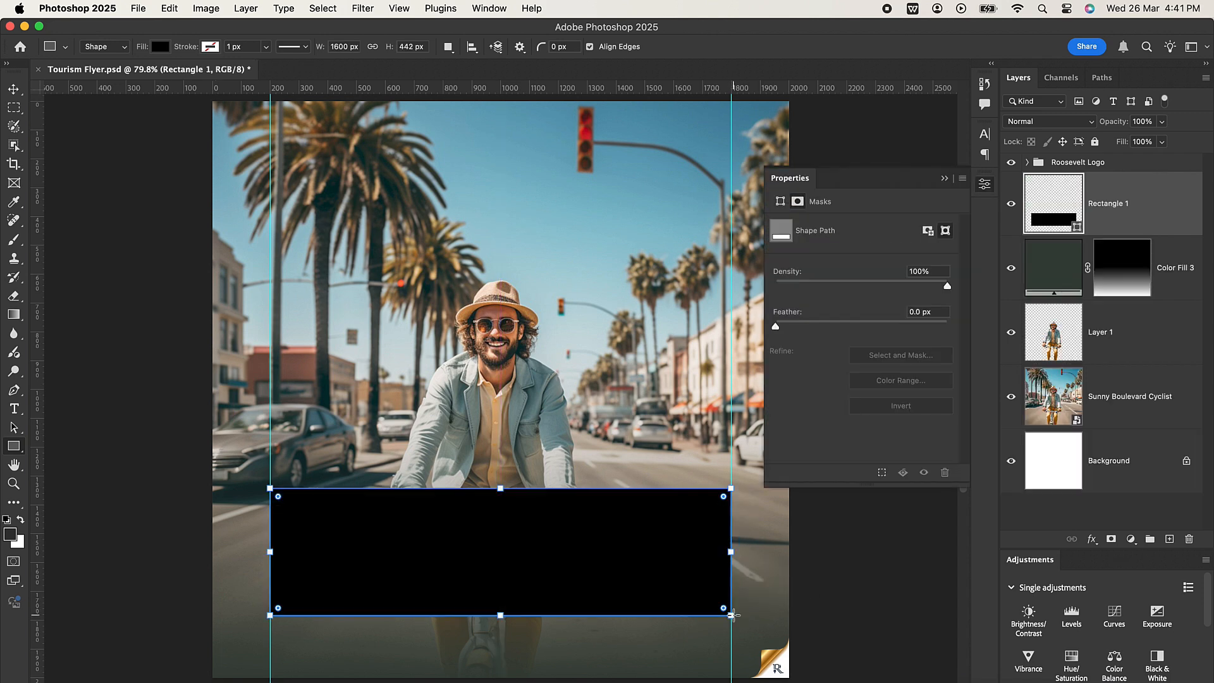
click(945, 179)
Reduce the black rectangle's height to 400 px from its upper edge and round all four corners.
scroll(517, 506, up, 2)
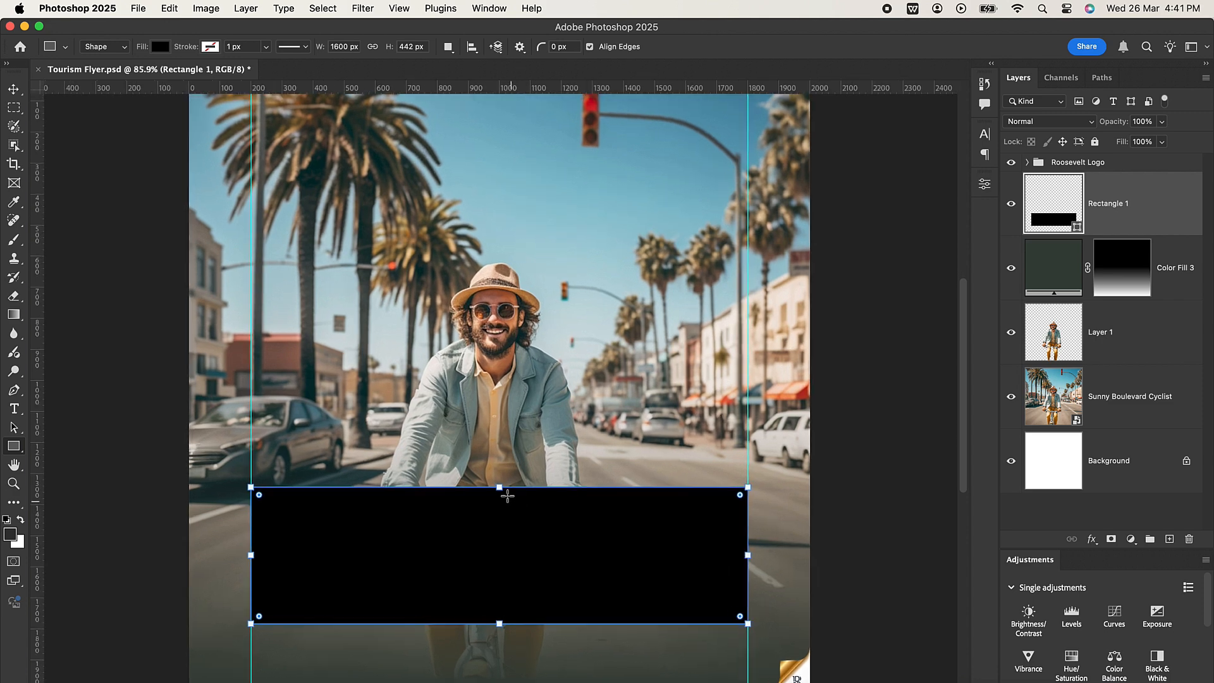
mouse_move(501, 489)
mouse_down()
mouse_move(500, 524)
mouse_move(521, 501)
mouse_up()
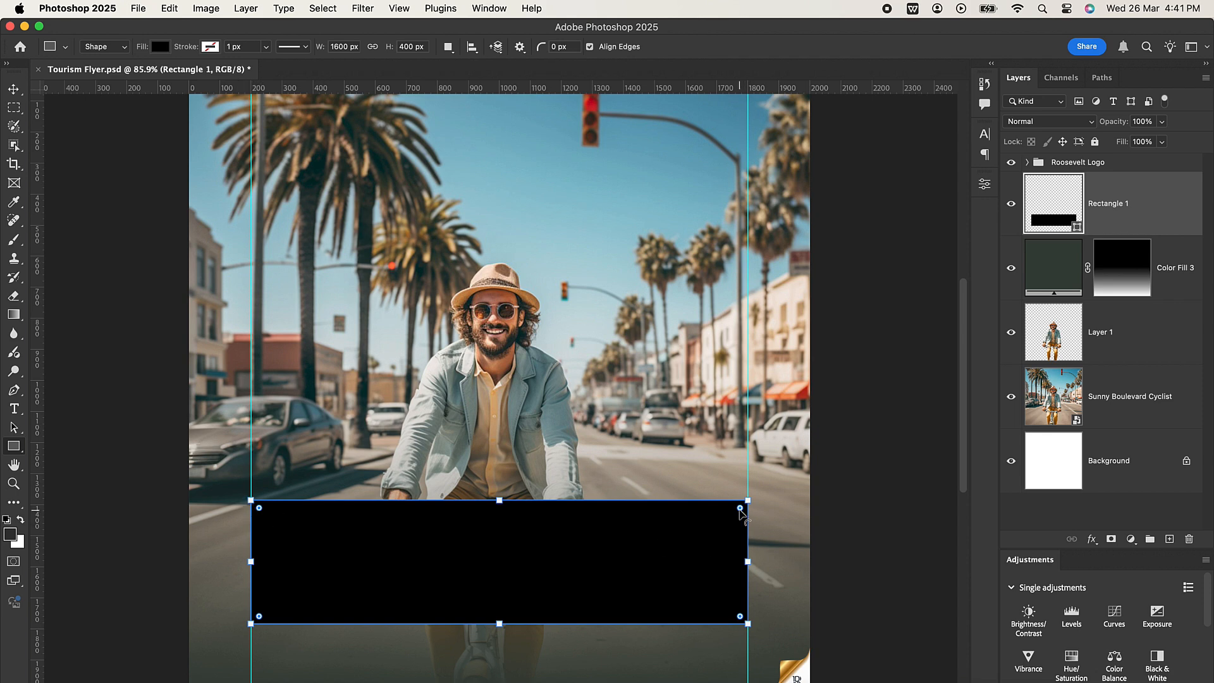
drag(740, 509, 723, 525)
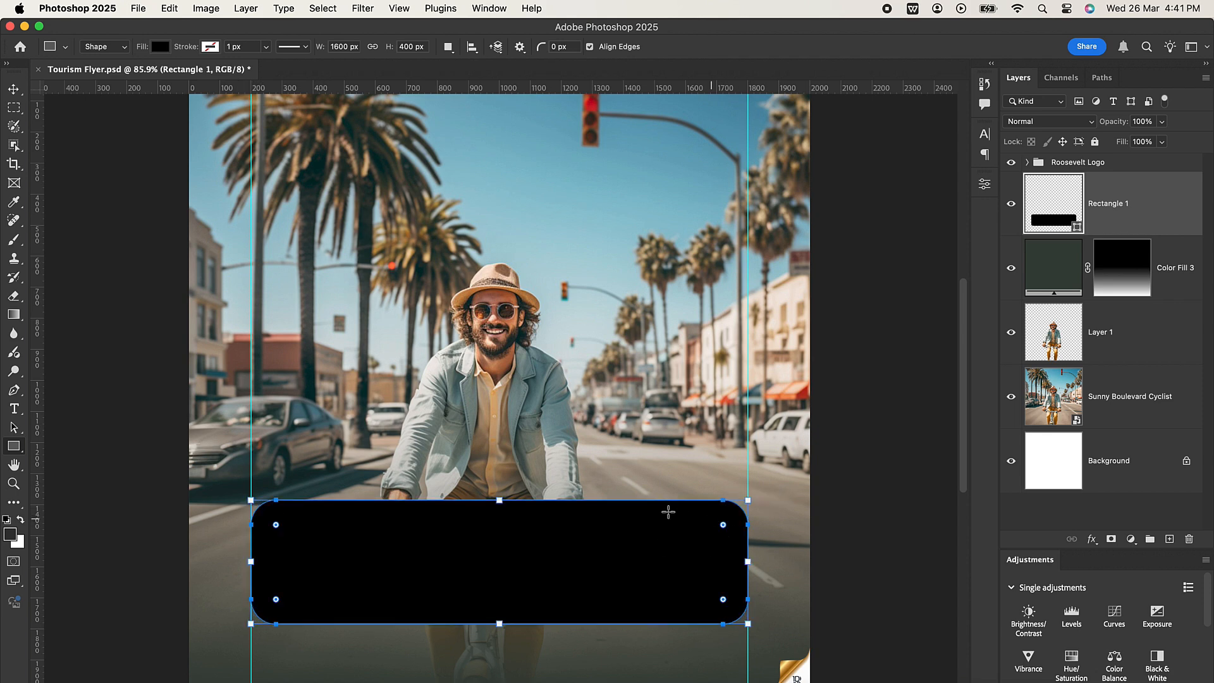
Add a layer mask to the black rounded rectangle and check its shape properties.
click(13, 89)
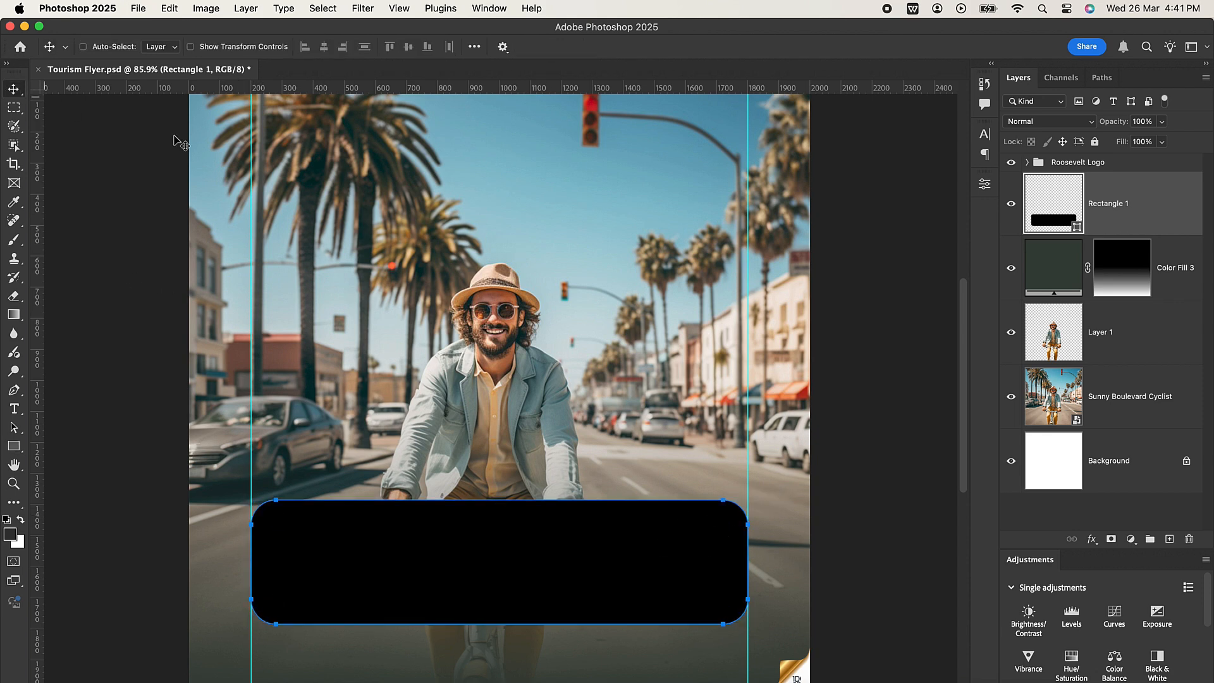
click(984, 188)
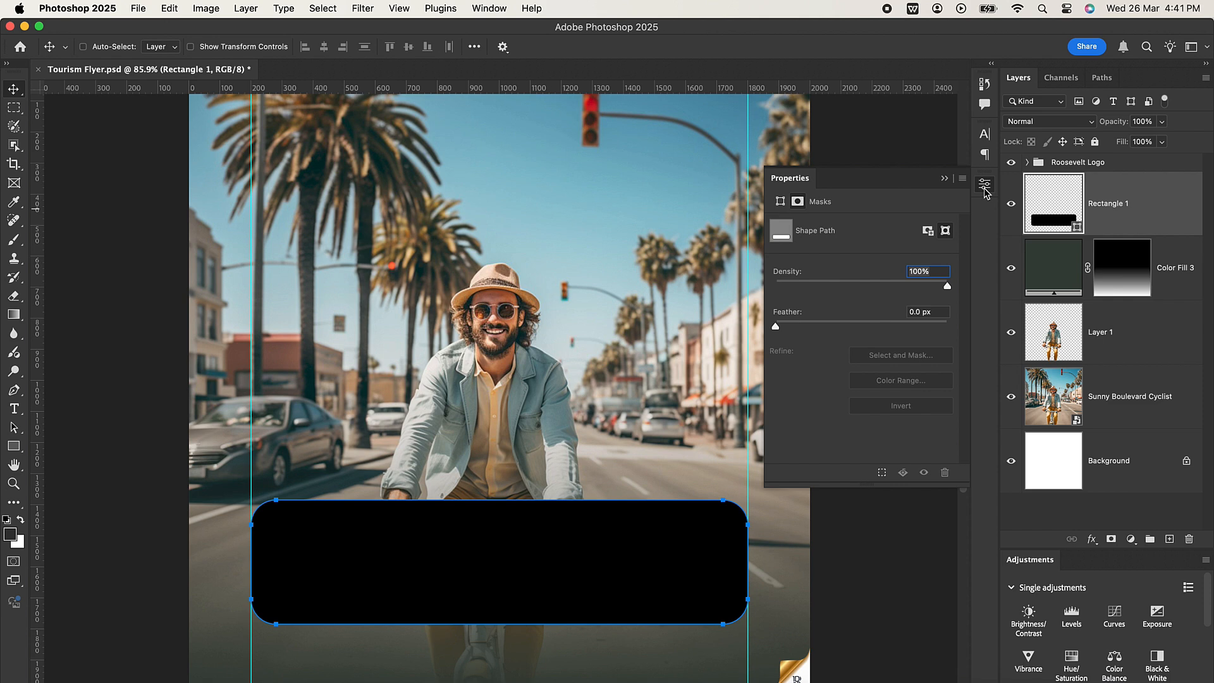
click(927, 232)
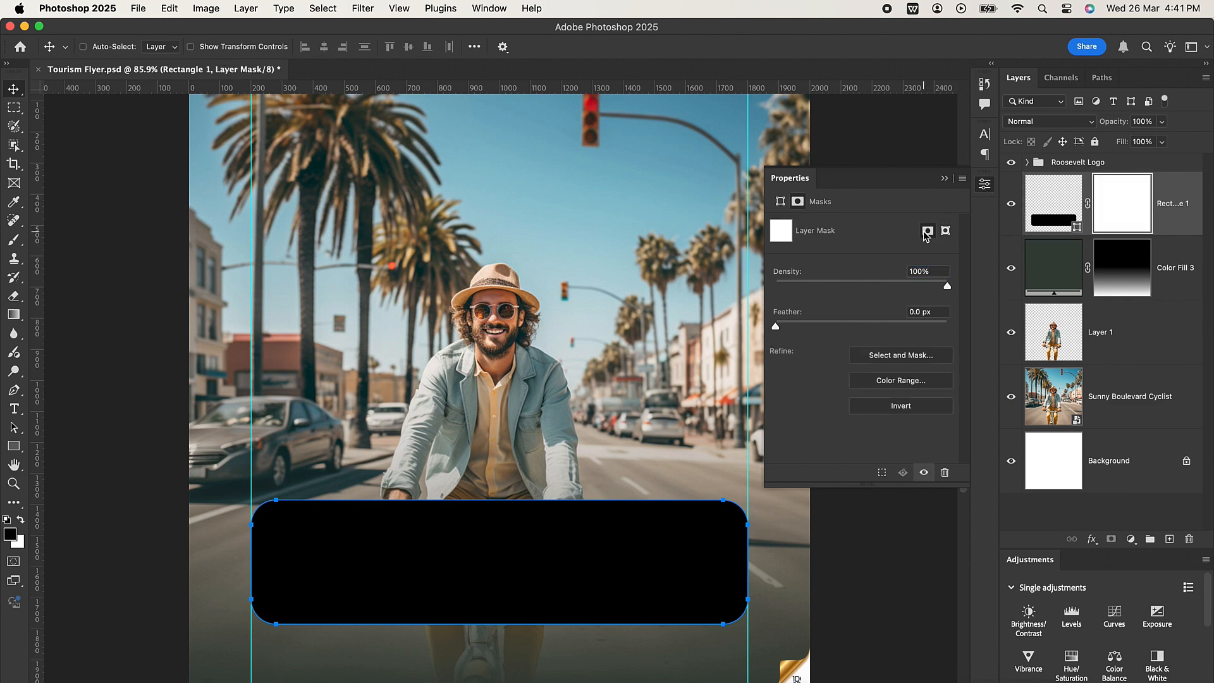
click(780, 201)
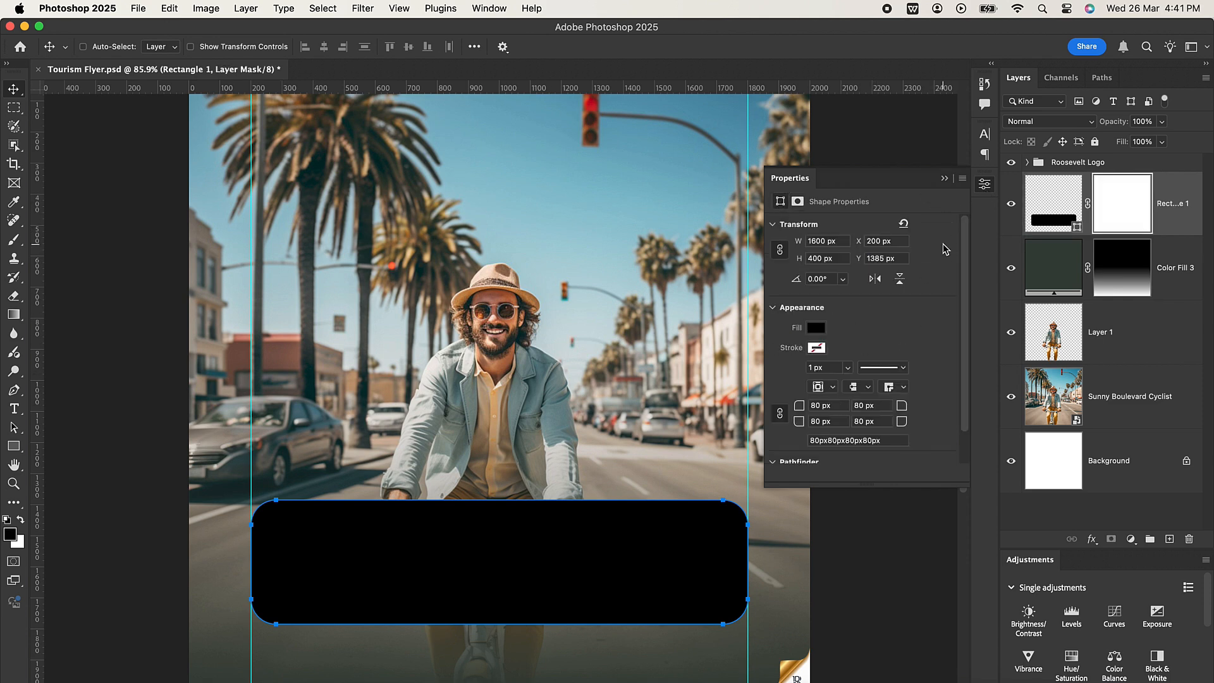
click(943, 180)
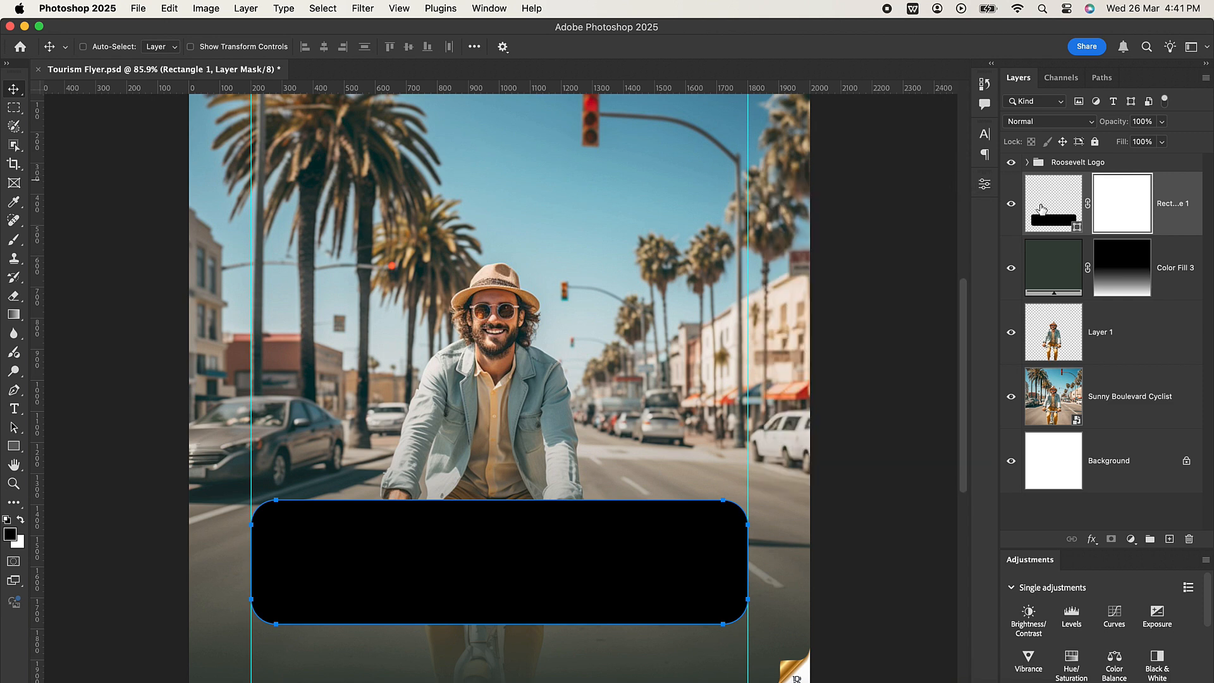
click(1045, 209)
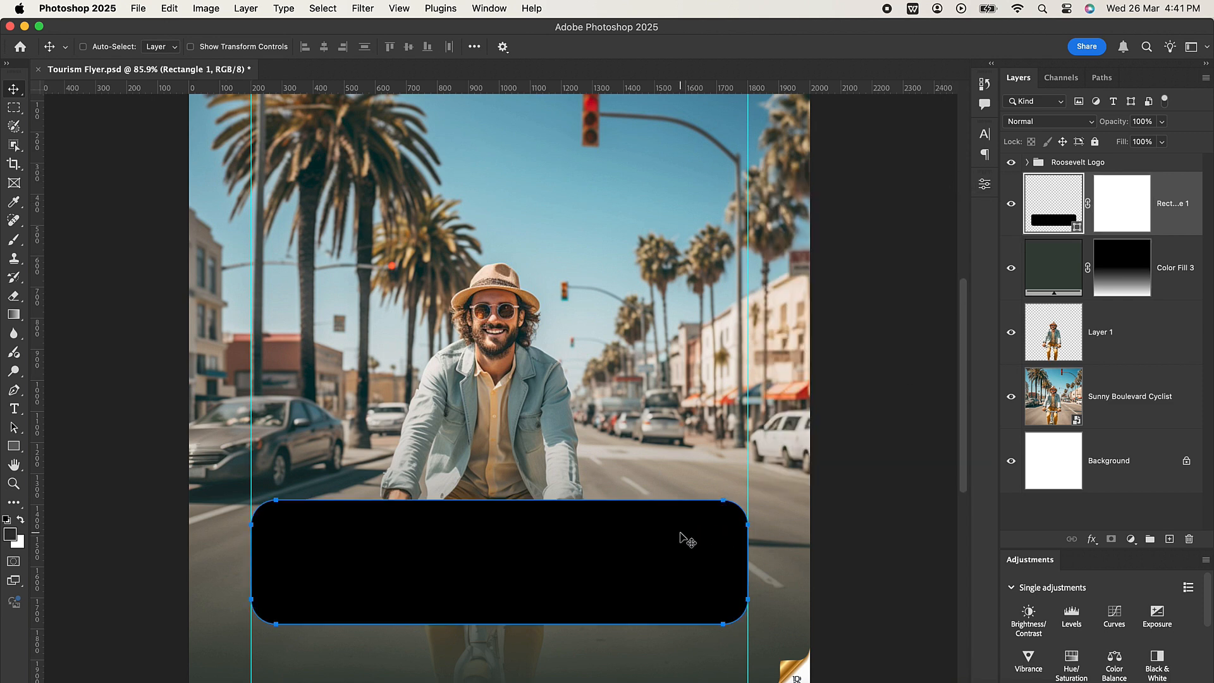
Set the rounded rectangle's layer opacity to 90% and recolour its fill to #ff4800.
click(1143, 121)
text(90)
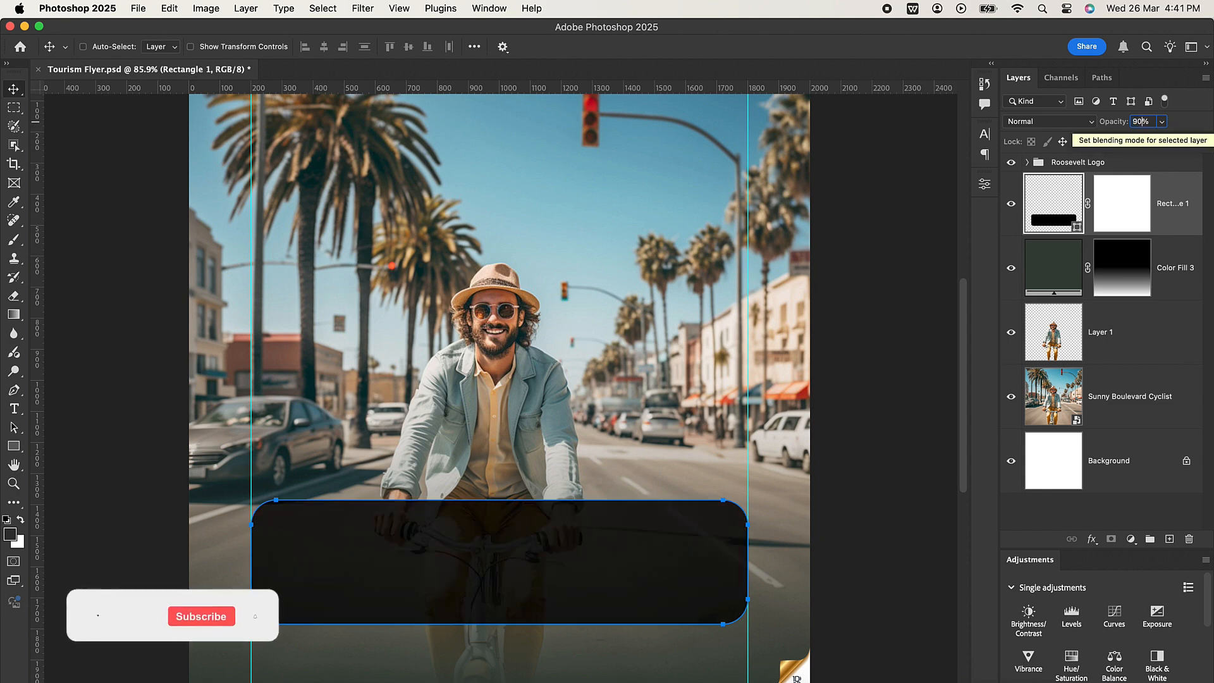
key(Return)
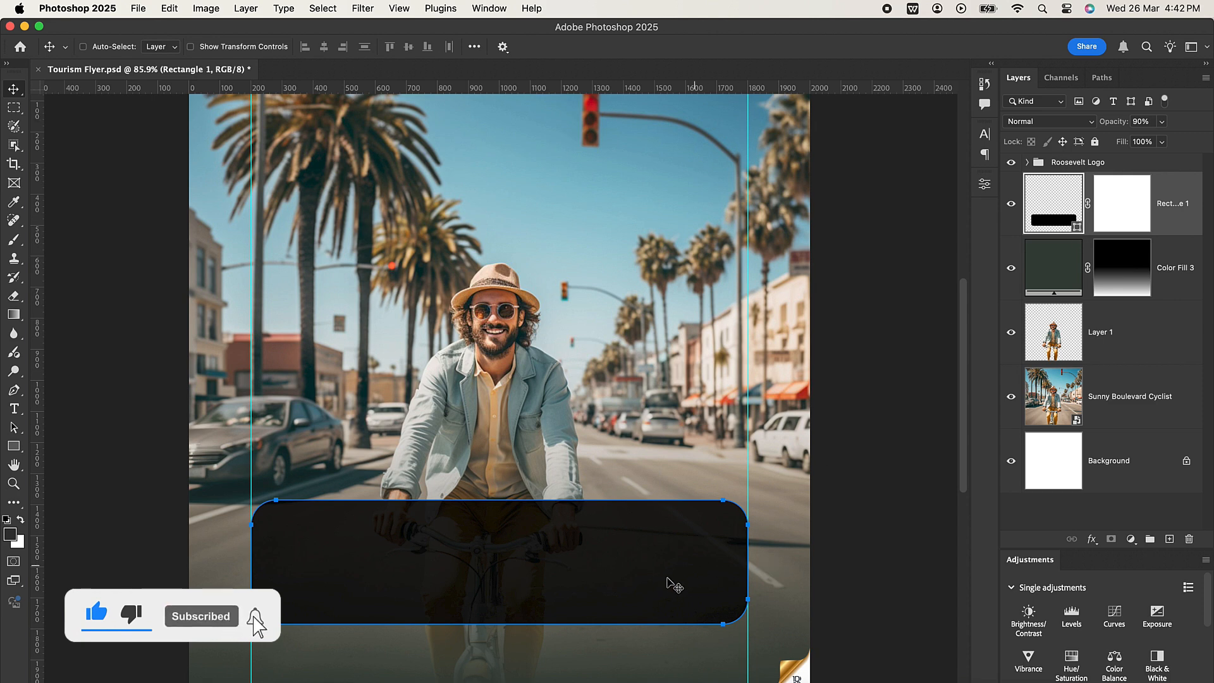
double_click(1077, 225)
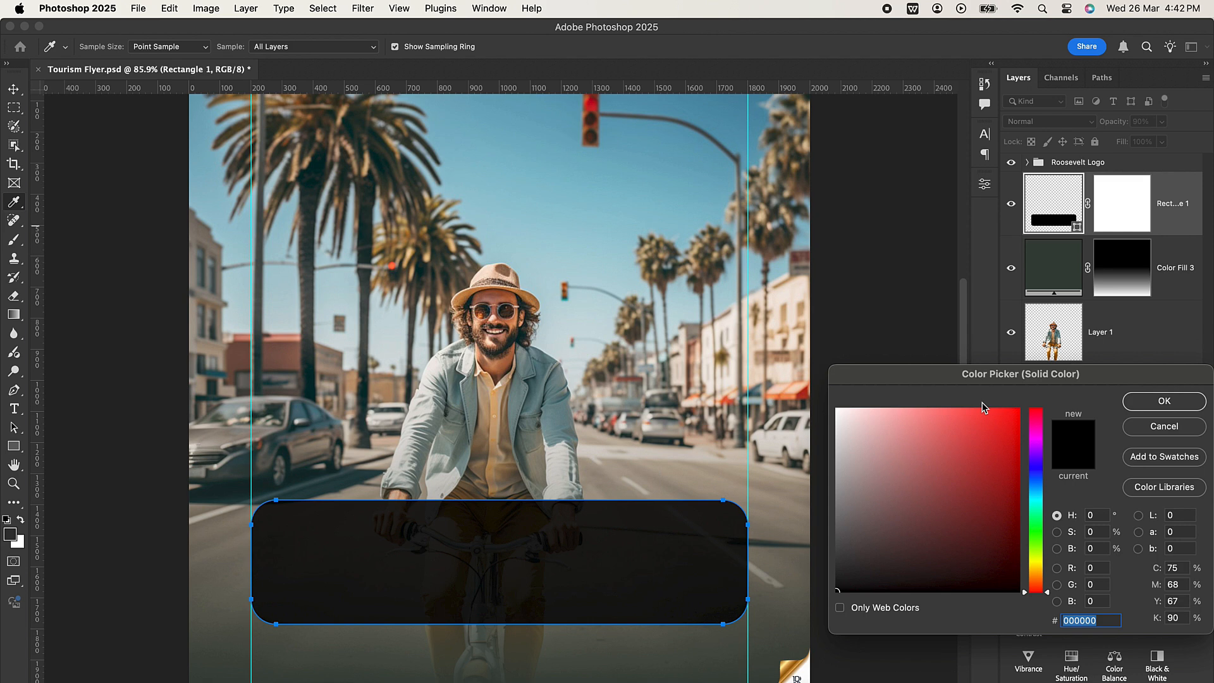
text(ff4)
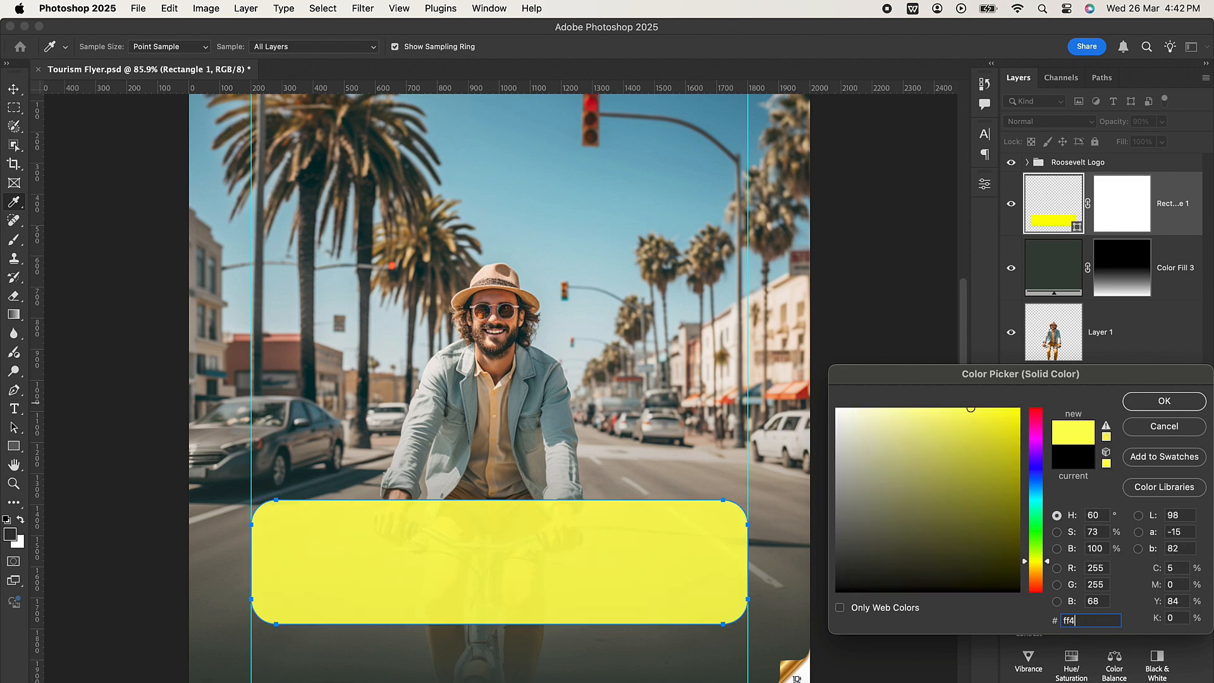
text(800)
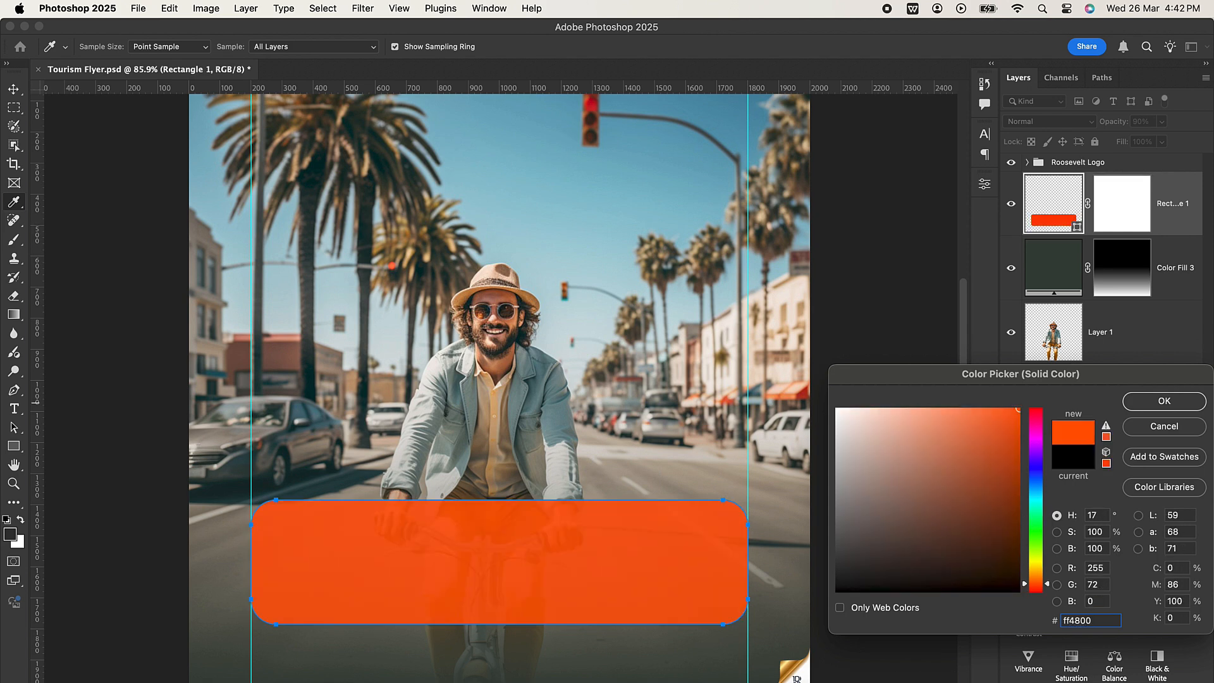
click(1164, 403)
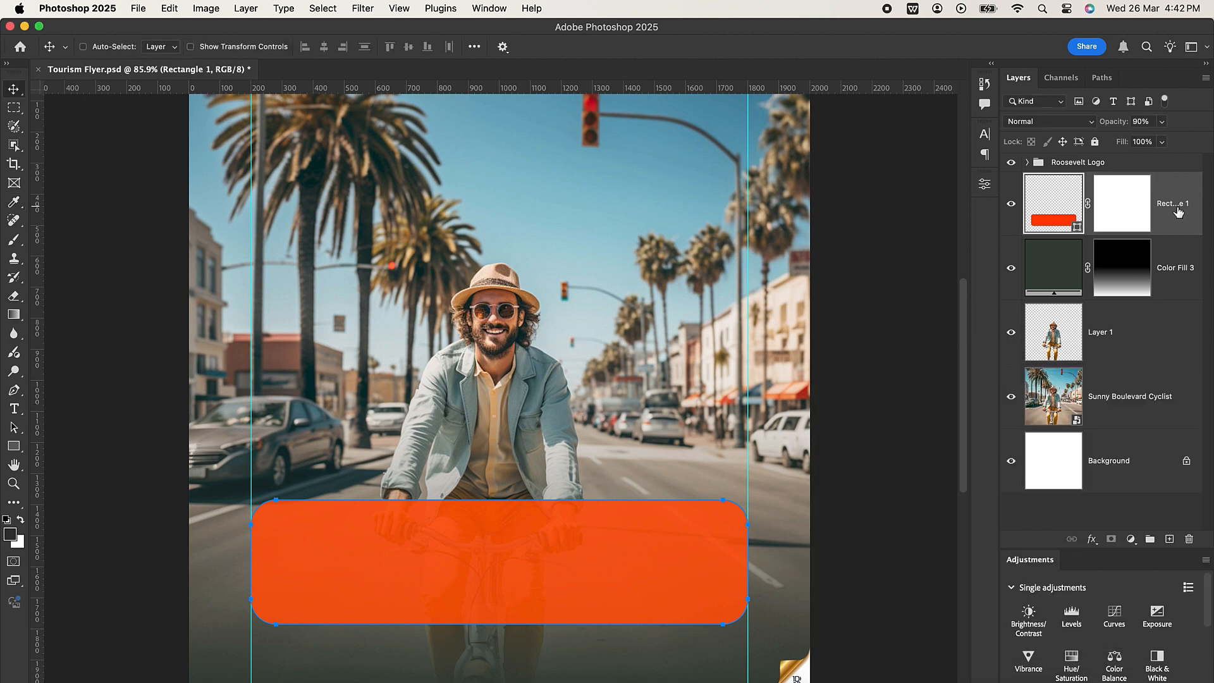
Draw a thin vertical rectangle of about 7 × 305 px on a new layer, just right of the orange panel's centre.
click(14, 446)
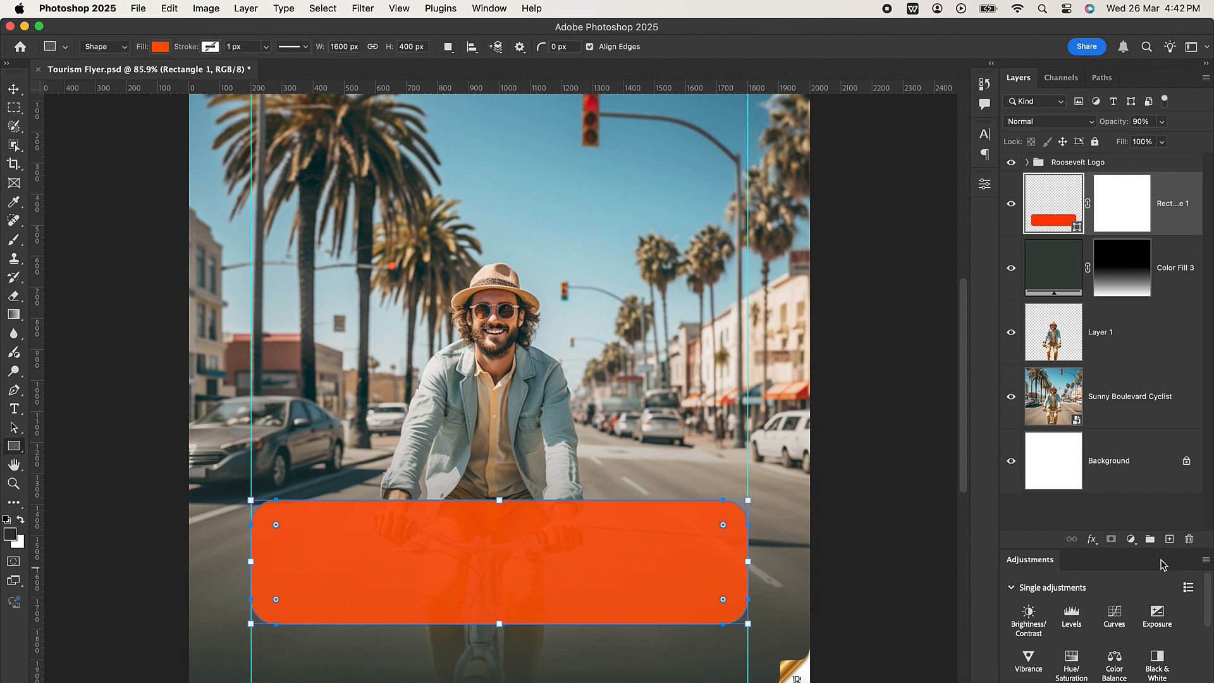
click(1170, 540)
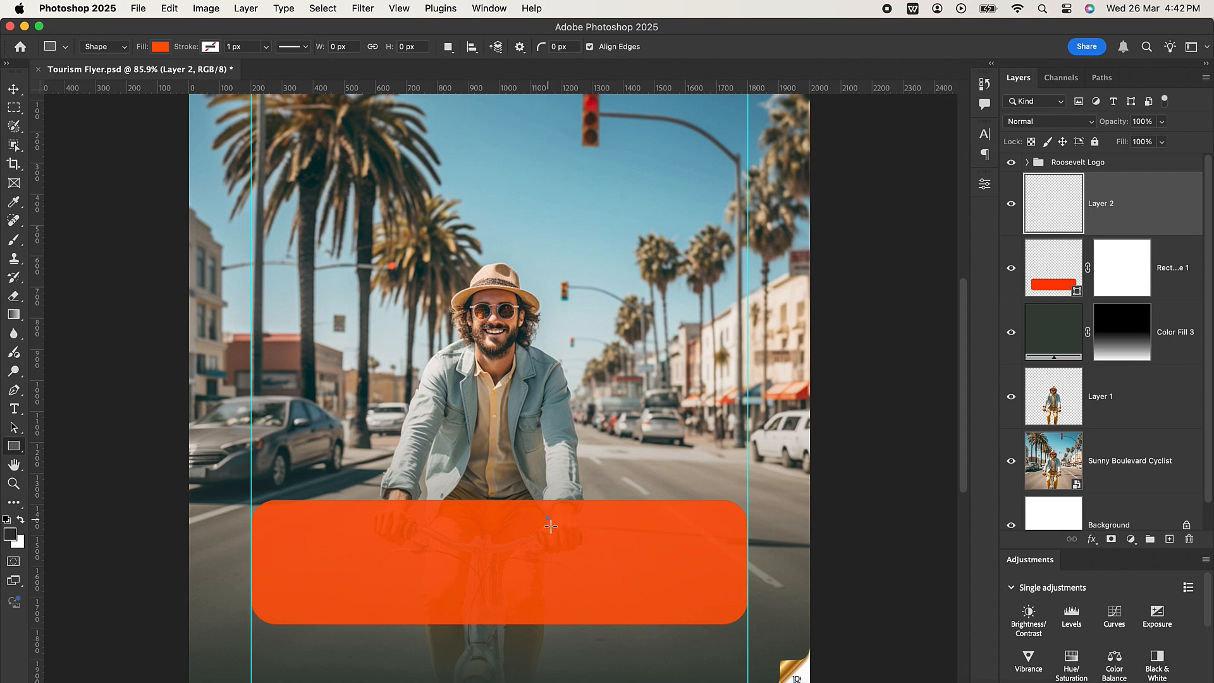
drag(551, 525, 549, 610)
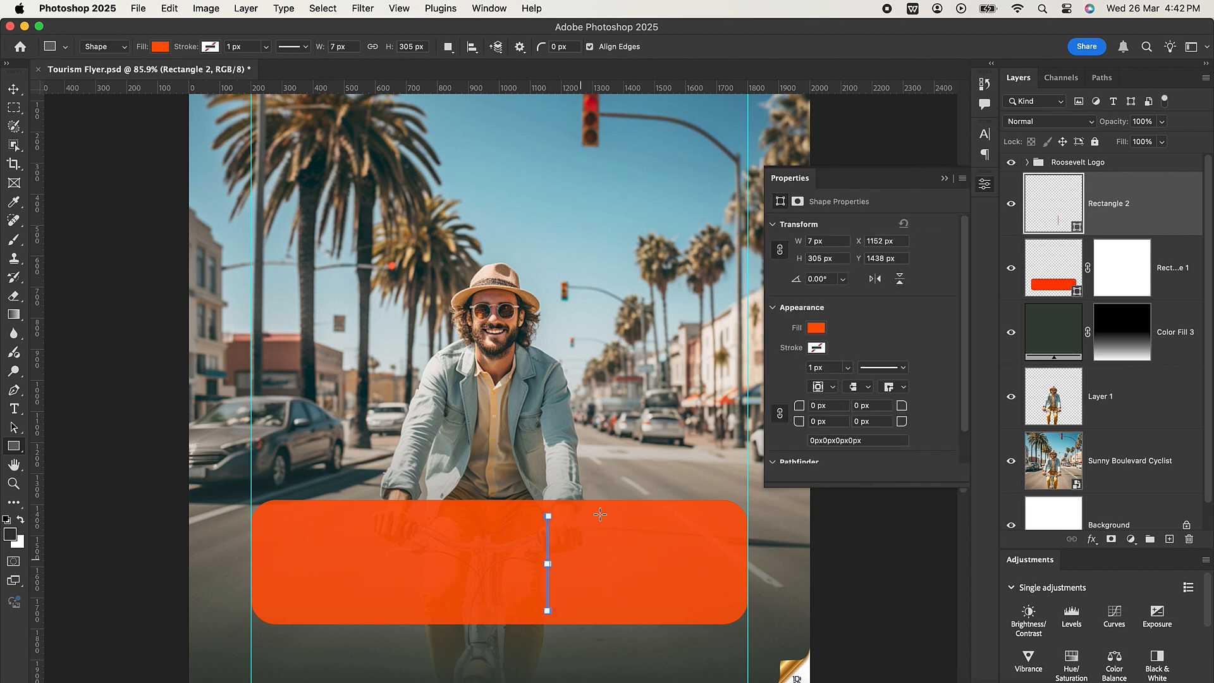
click(13, 89)
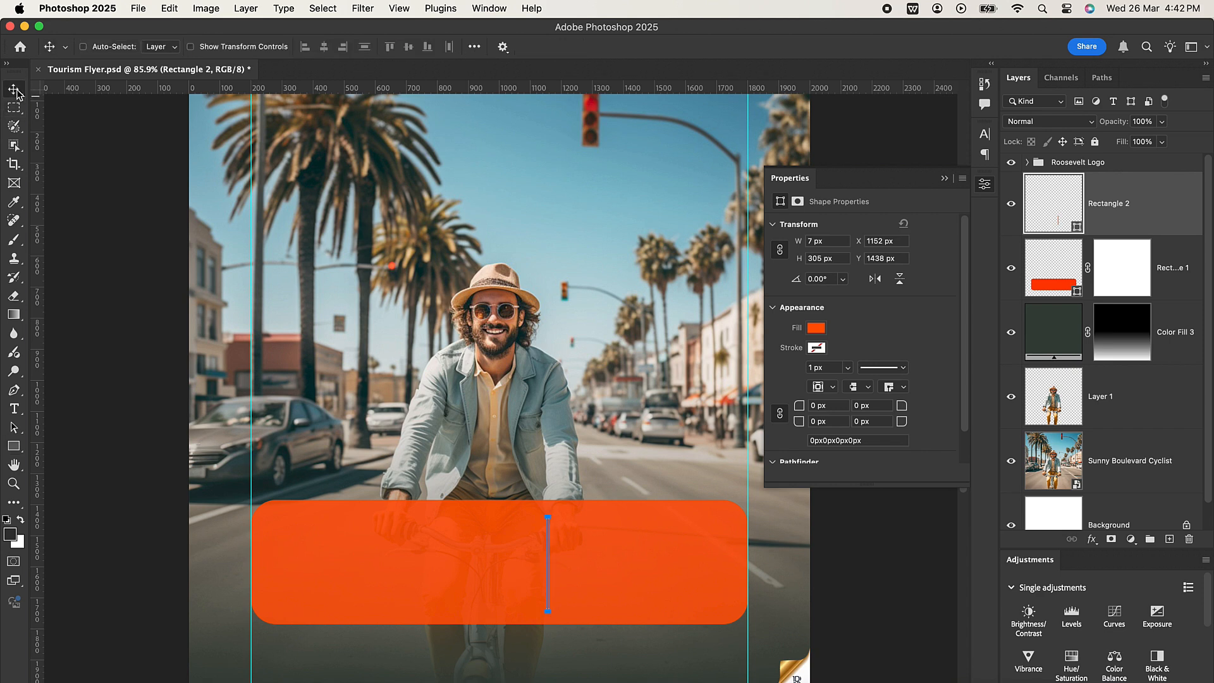
click(944, 178)
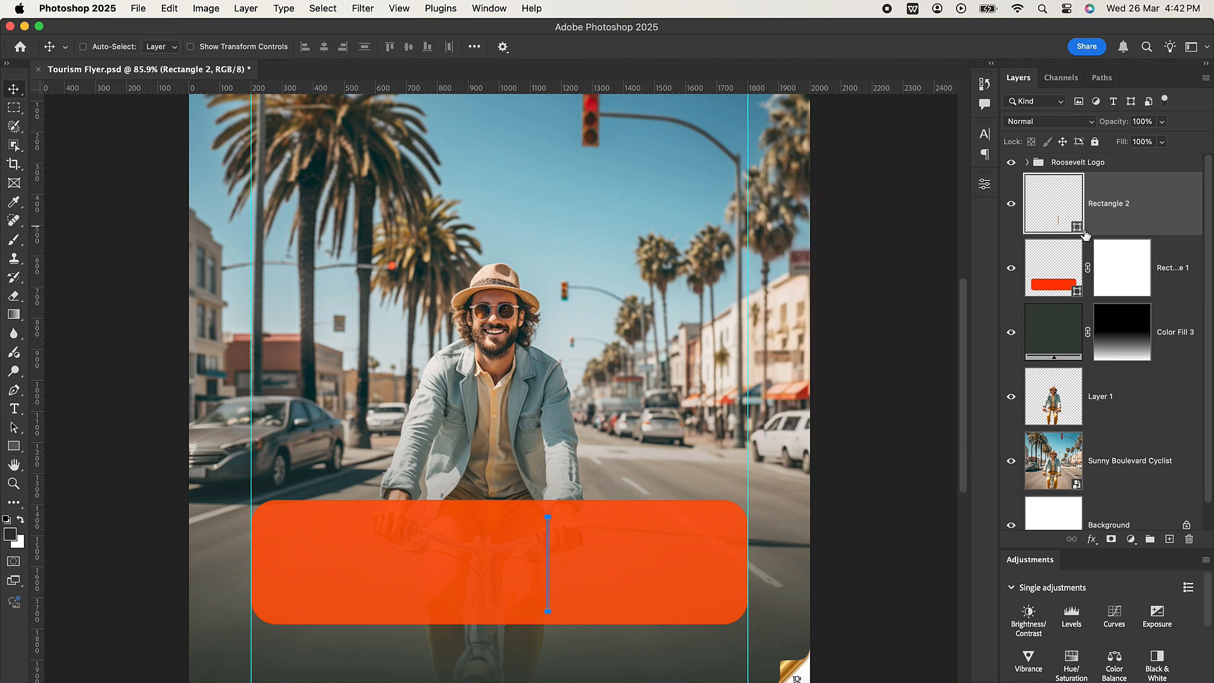
Recolour the thin divider bar to #ffc600 and align its vertical centre with the orange panel.
double_click(1077, 227)
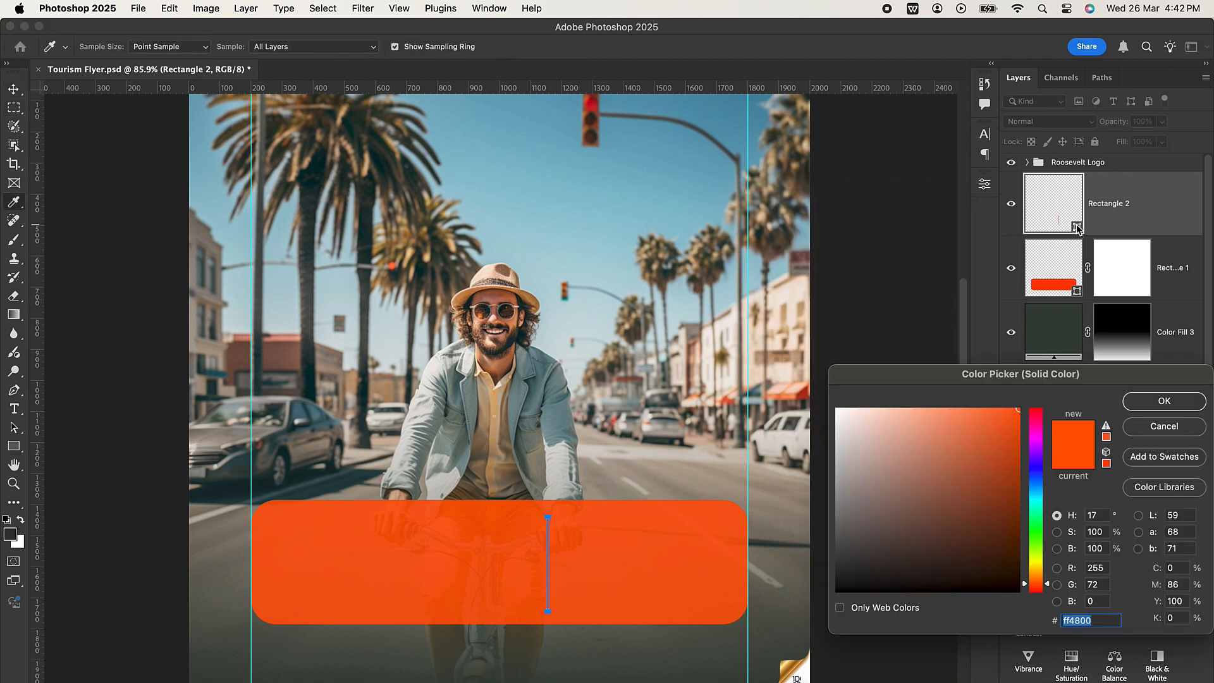
text(ffc)
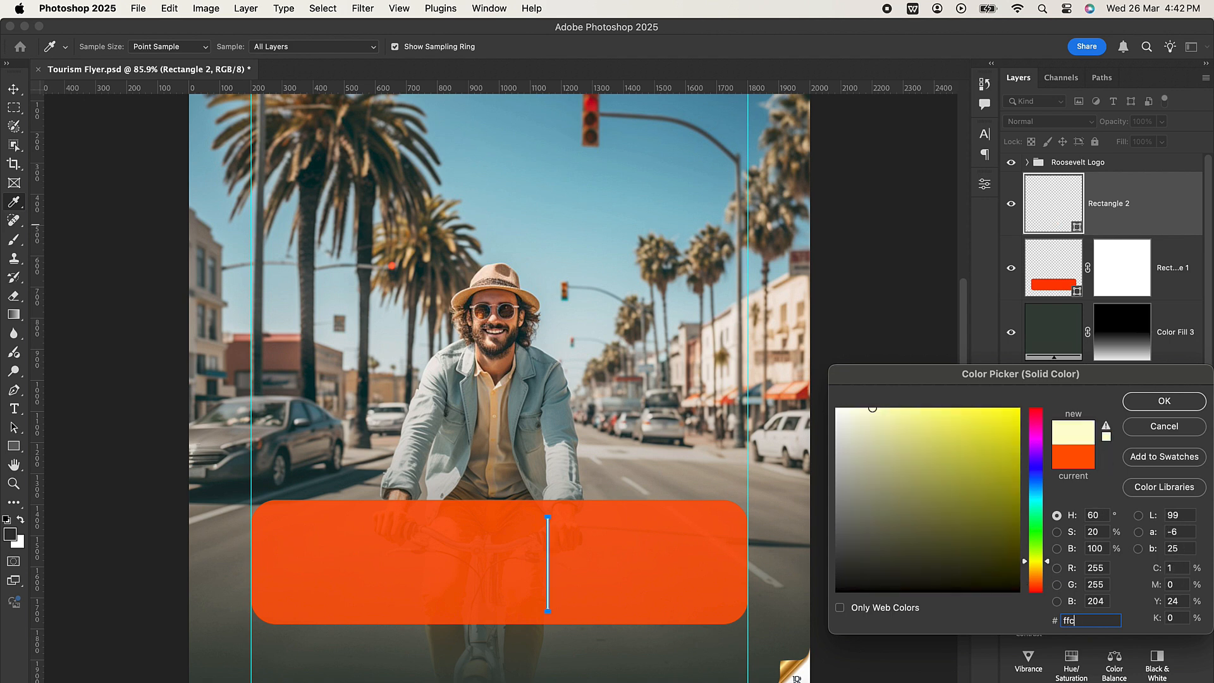
text(600)
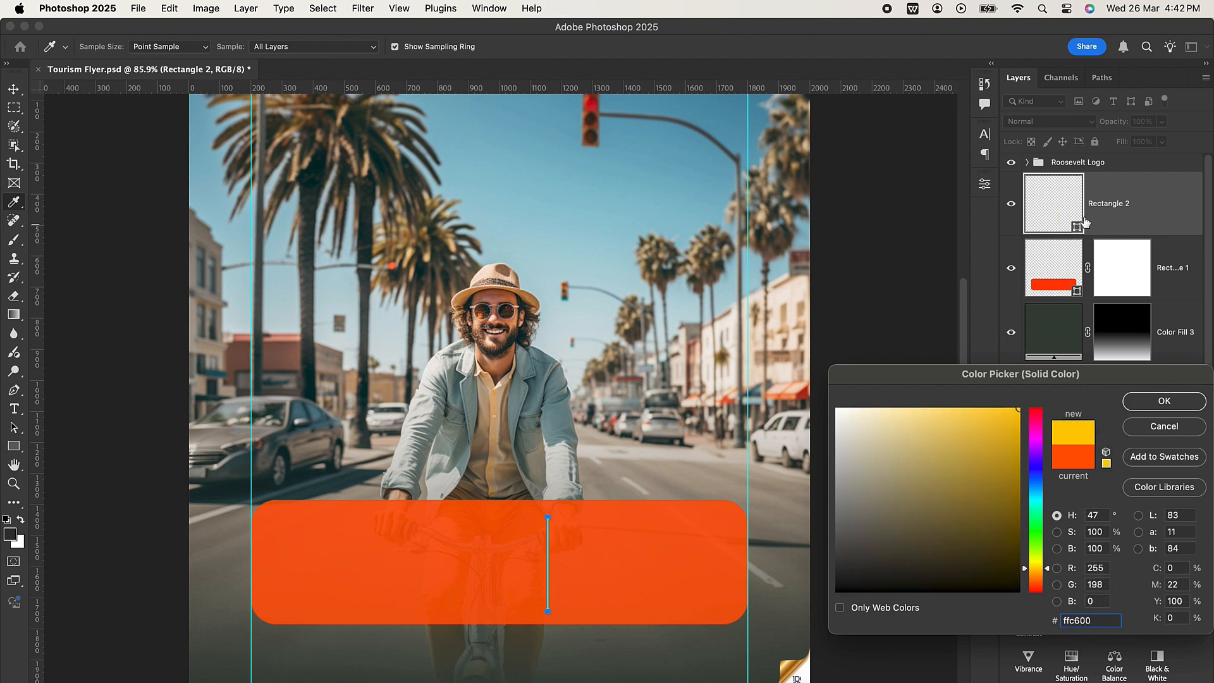
click(1171, 406)
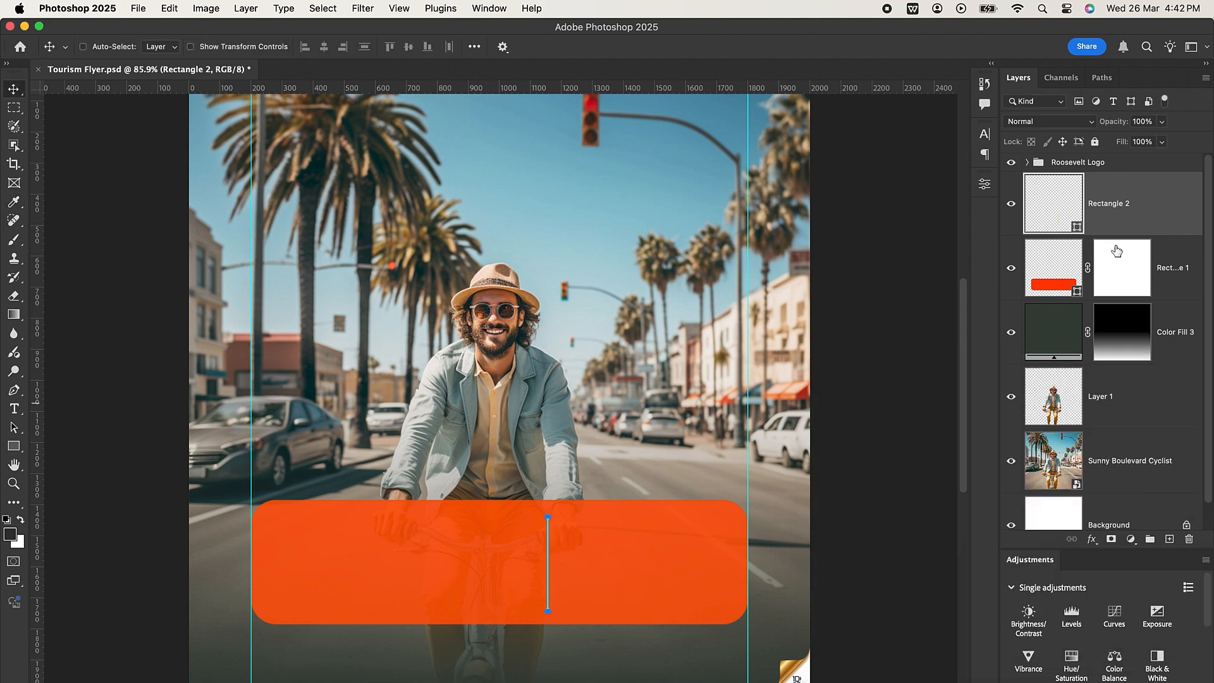
shift+click(1174, 270)
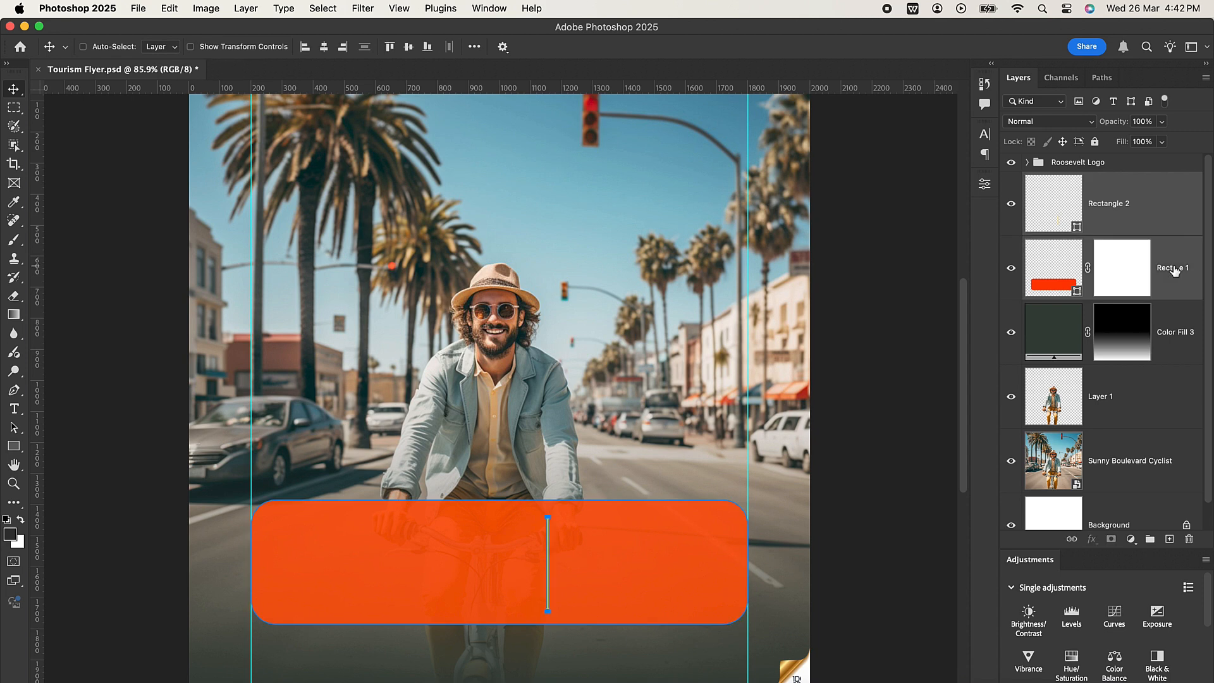
click(409, 53)
Delete the layer mask from the orange panel's layer.
click(1108, 279)
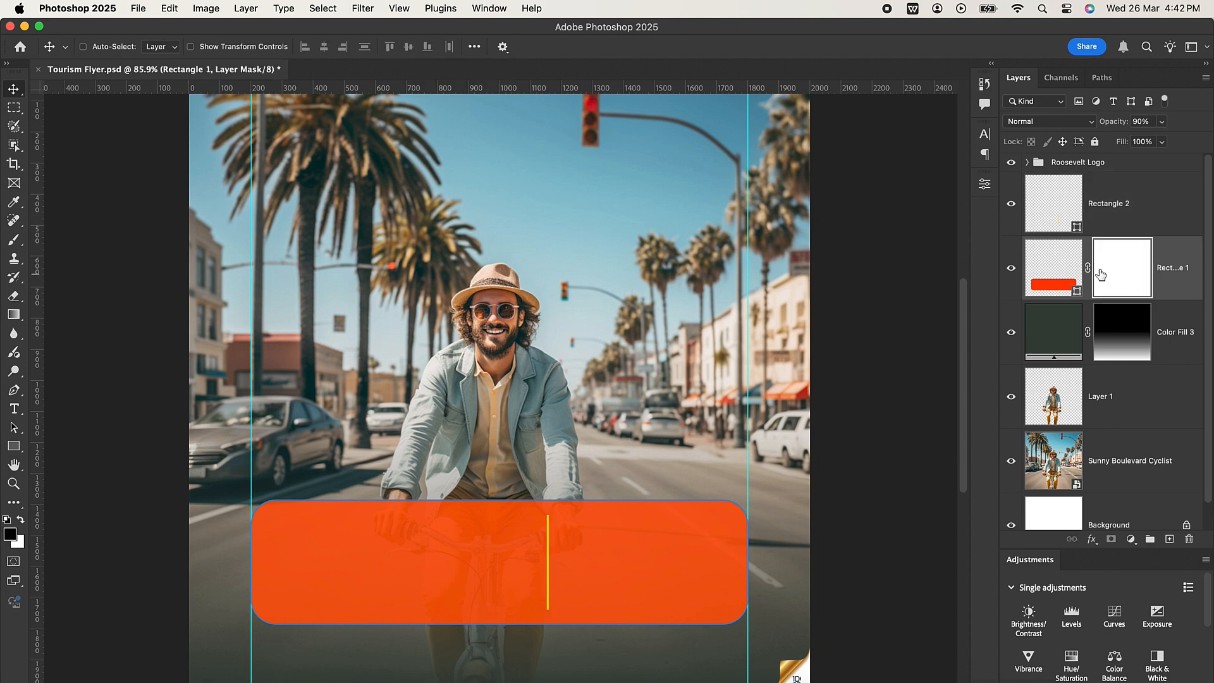
right_click(1110, 257)
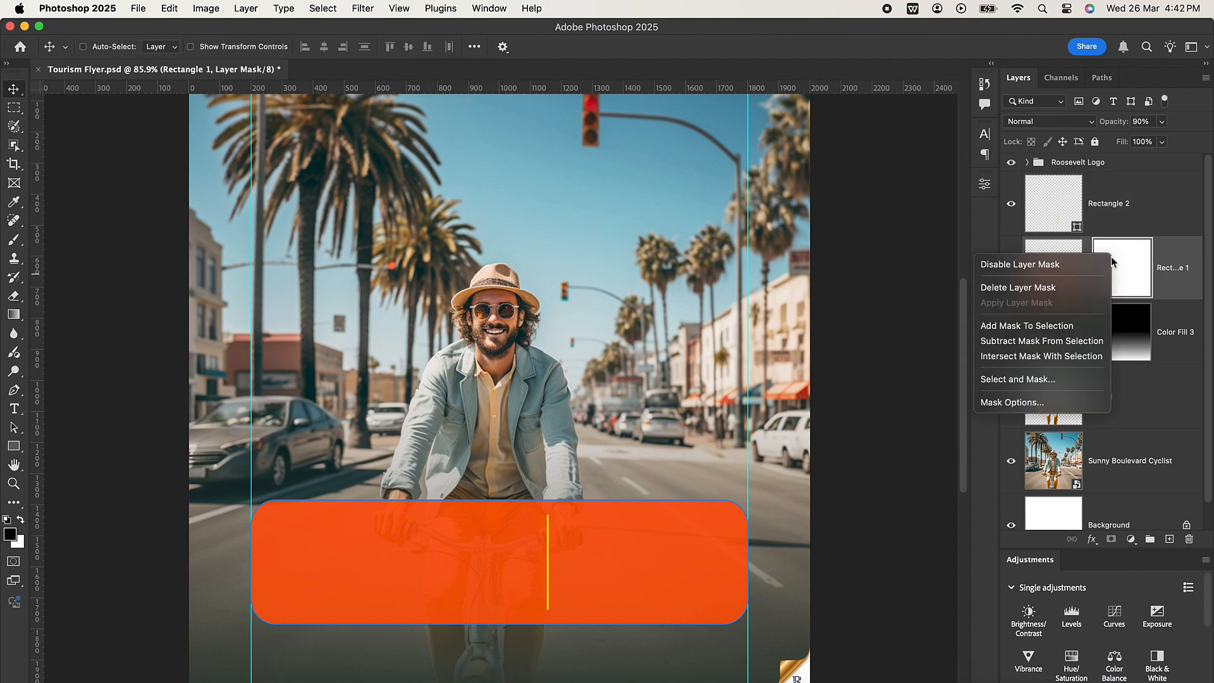
click(1058, 288)
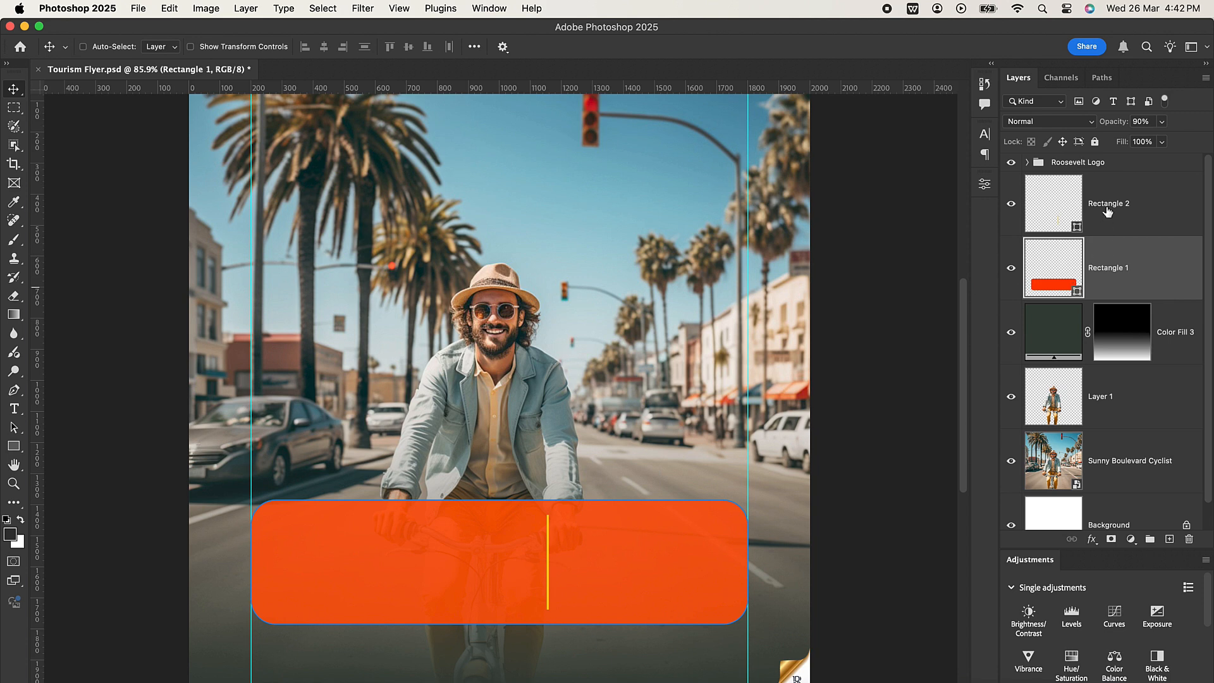
Move the yellow divider bar slightly to the left within the orange panel.
click(1141, 215)
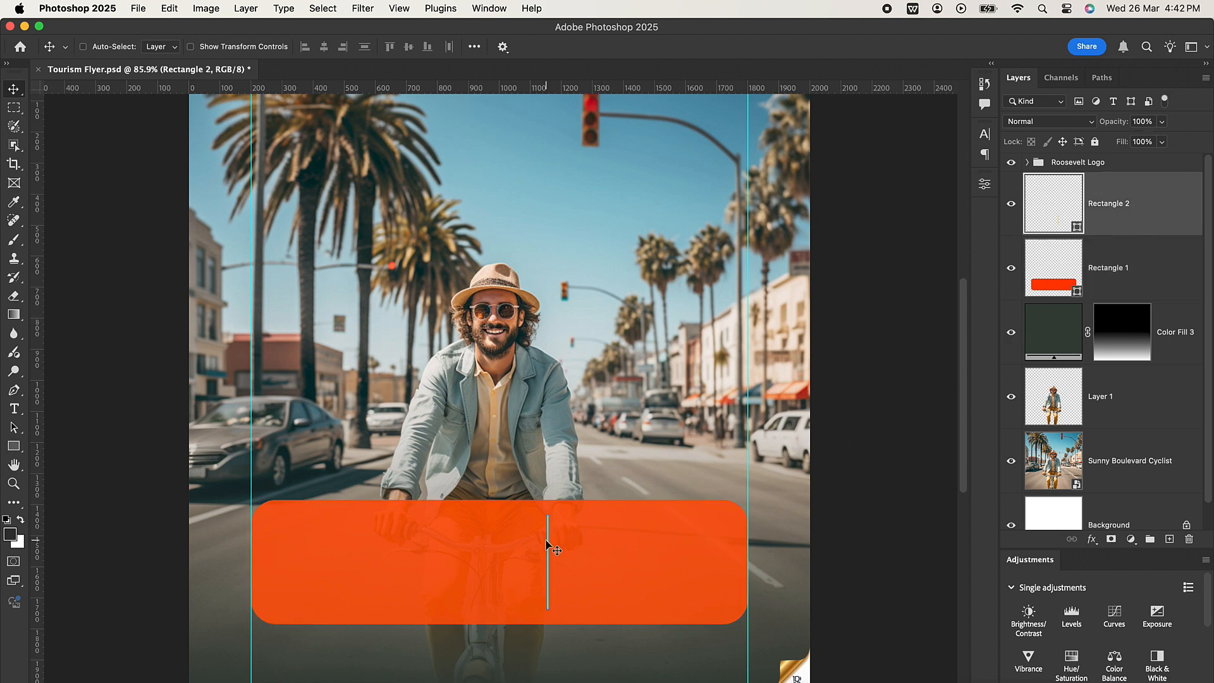
drag(547, 541, 548, 544)
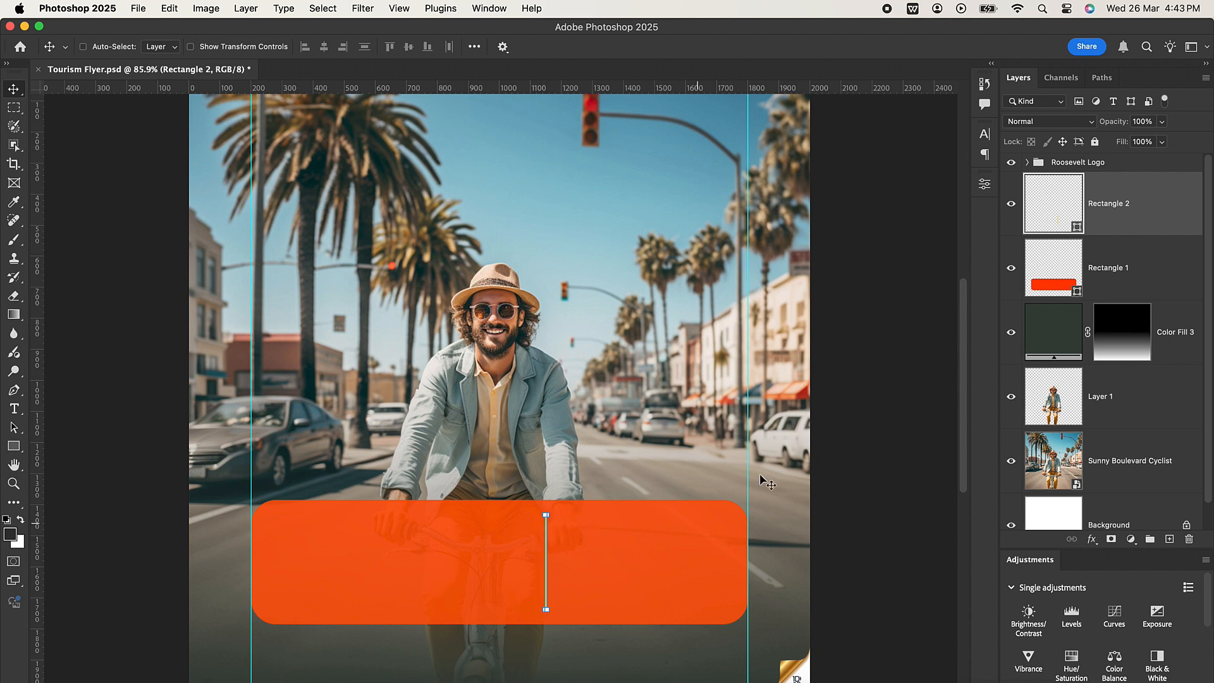
click(1159, 218)
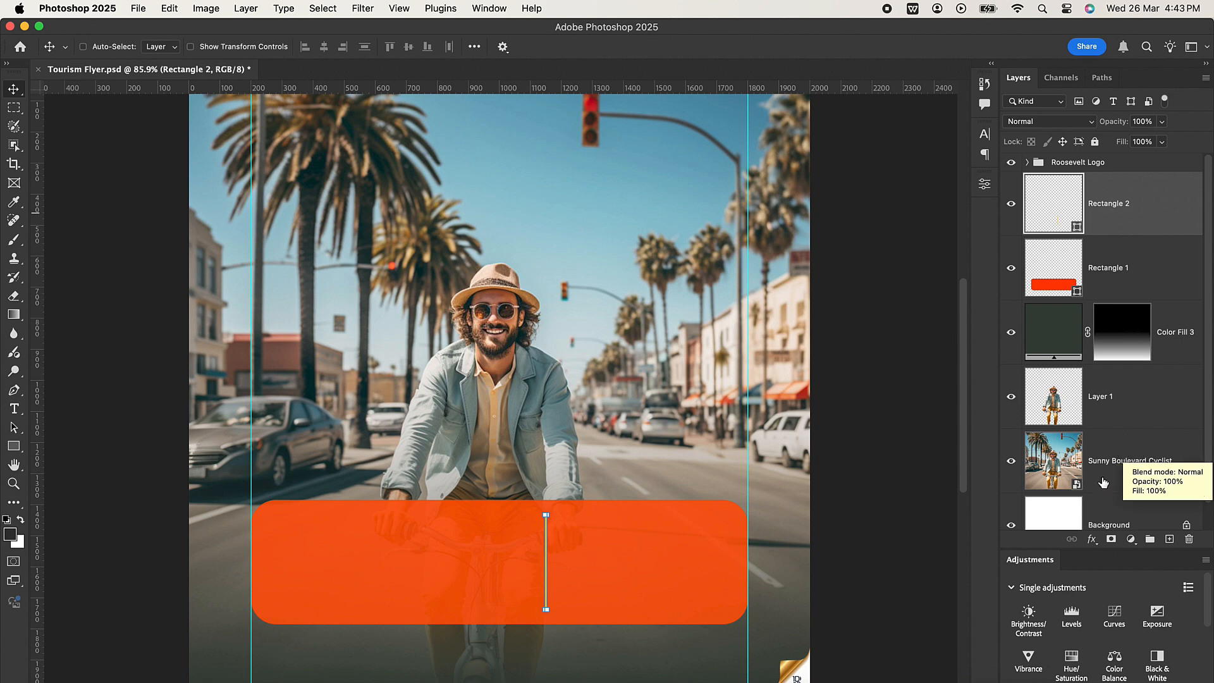
Add the text "Miami" on a layer directly above the cyclist photo, to the left of the cyclist's head.
click(1130, 452)
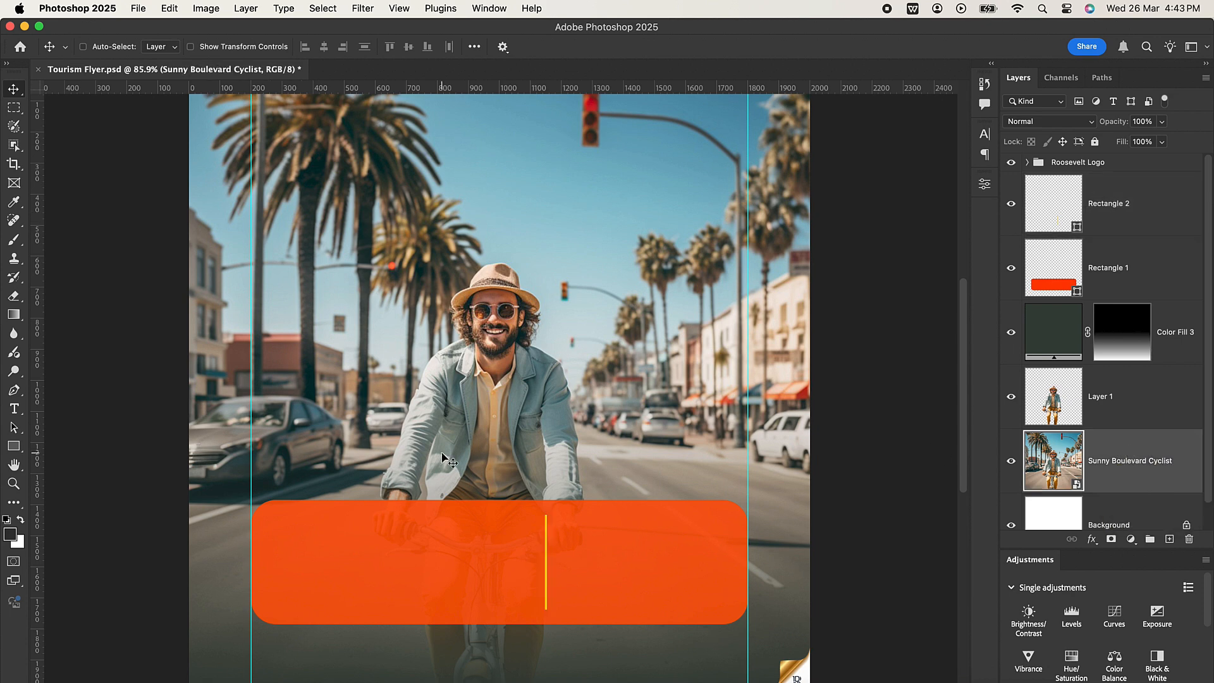
click(14, 410)
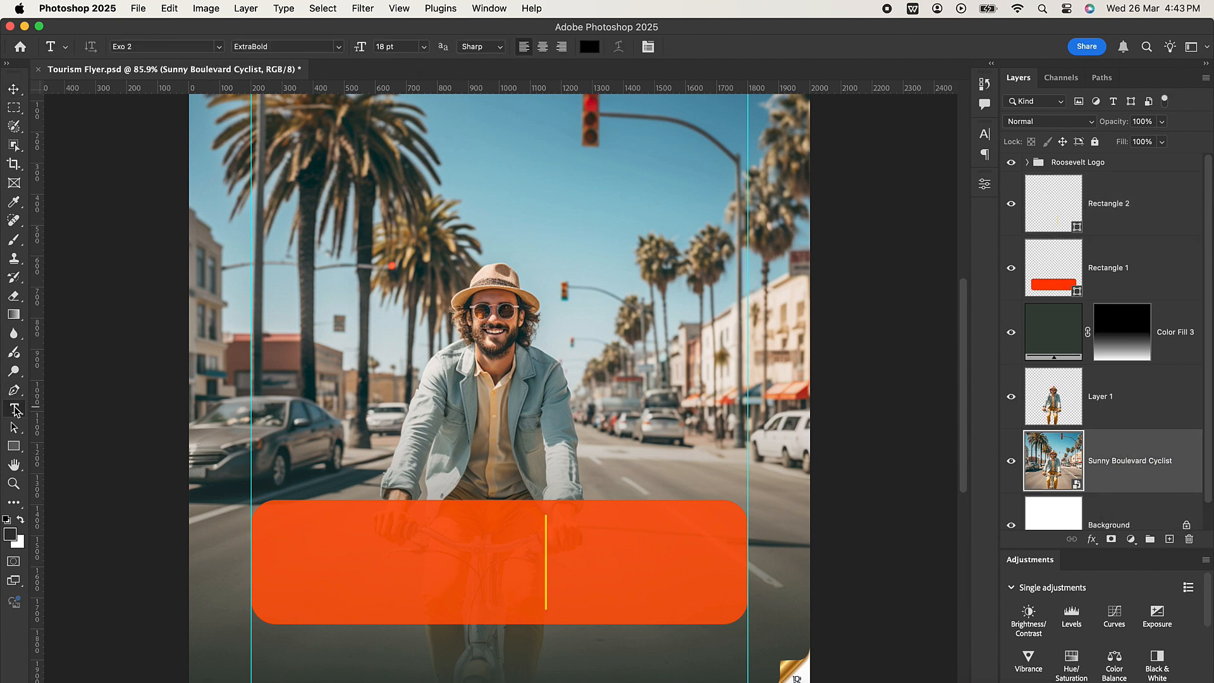
click(319, 312)
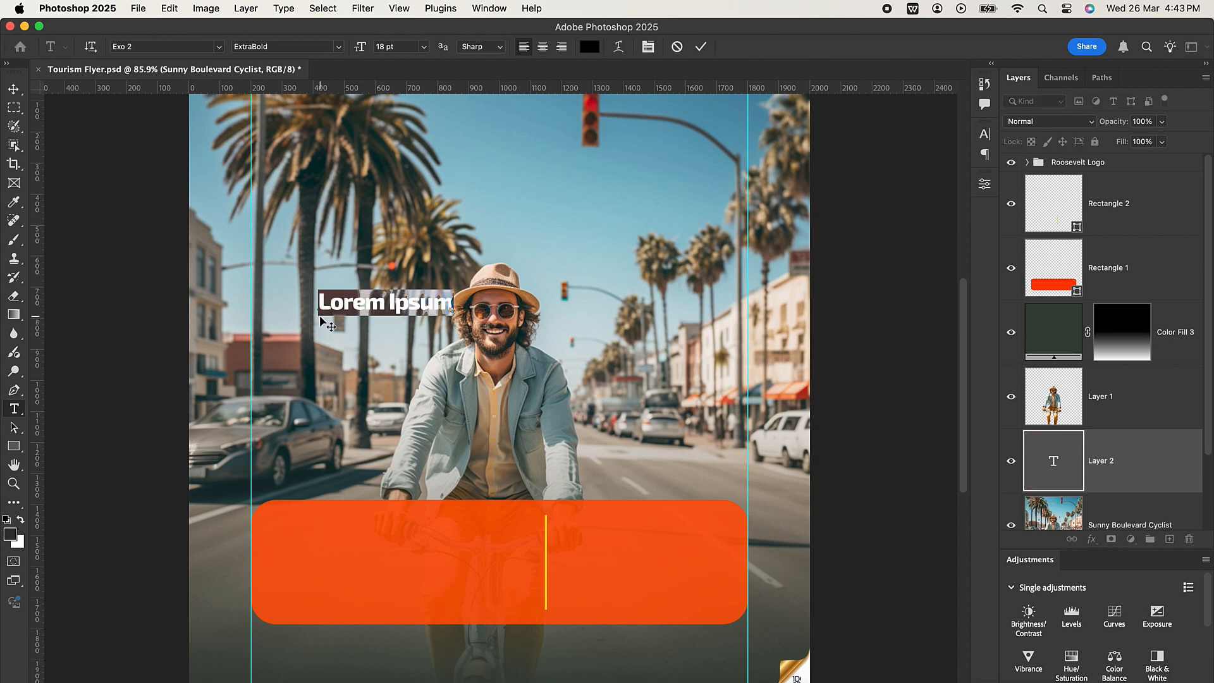
text(Miami)
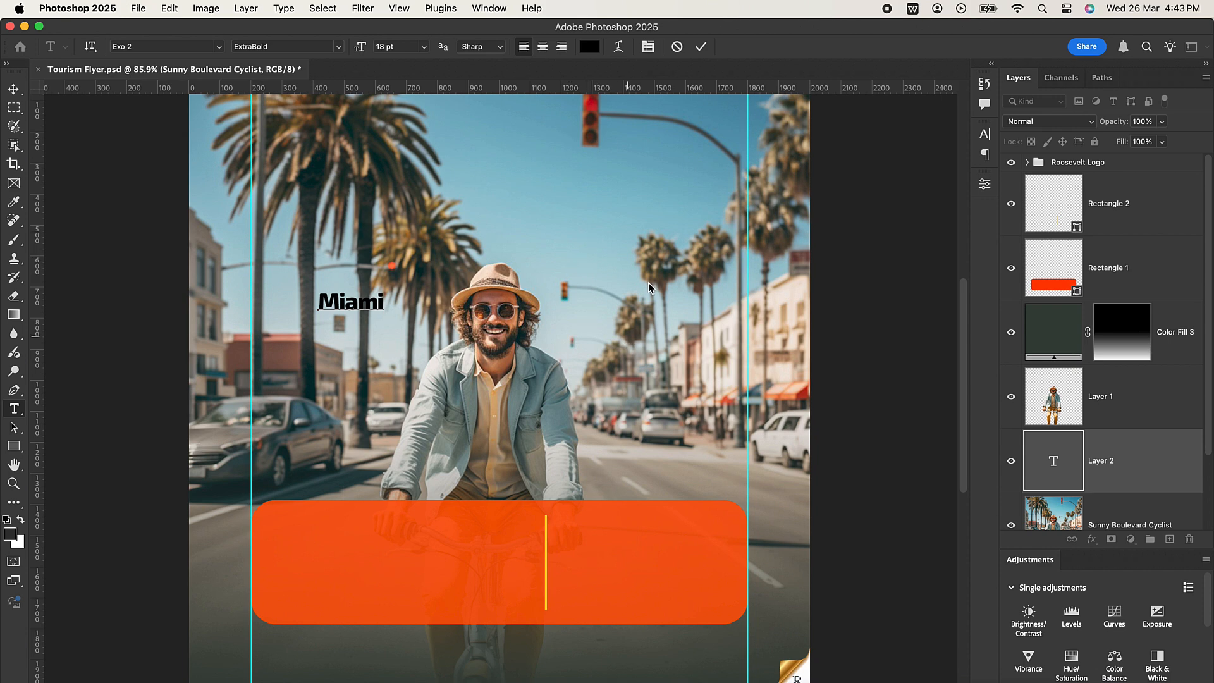
click(701, 46)
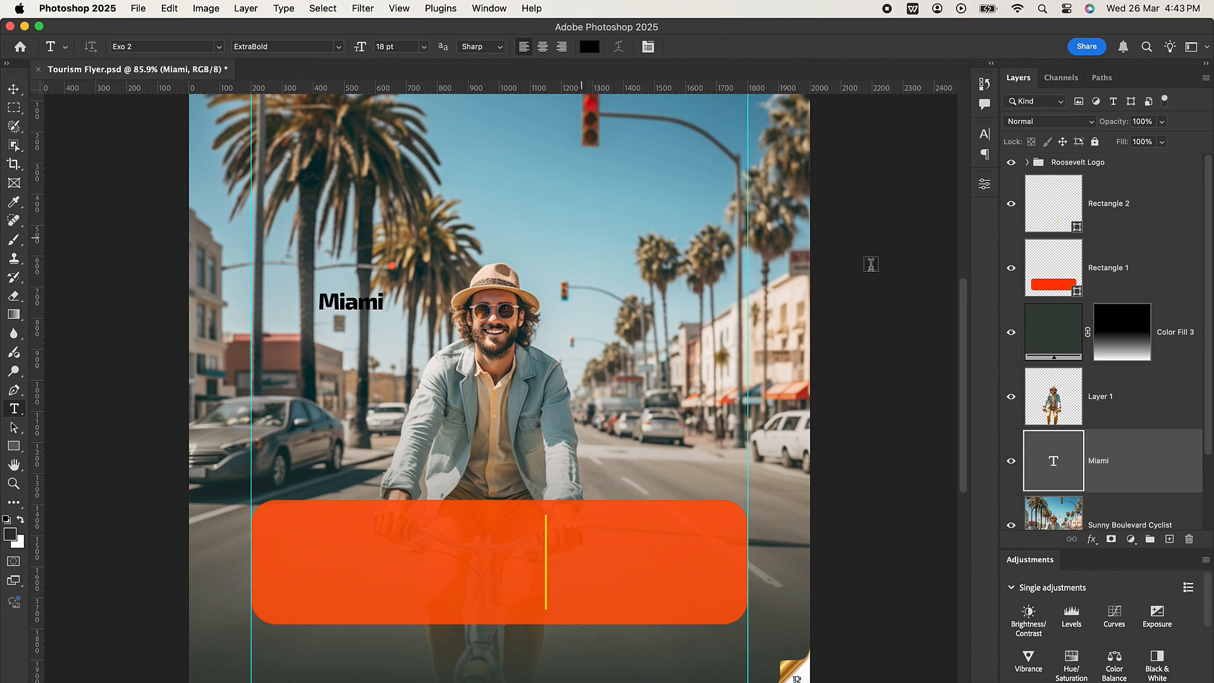
Change the colour of the Miami text to white.
click(984, 138)
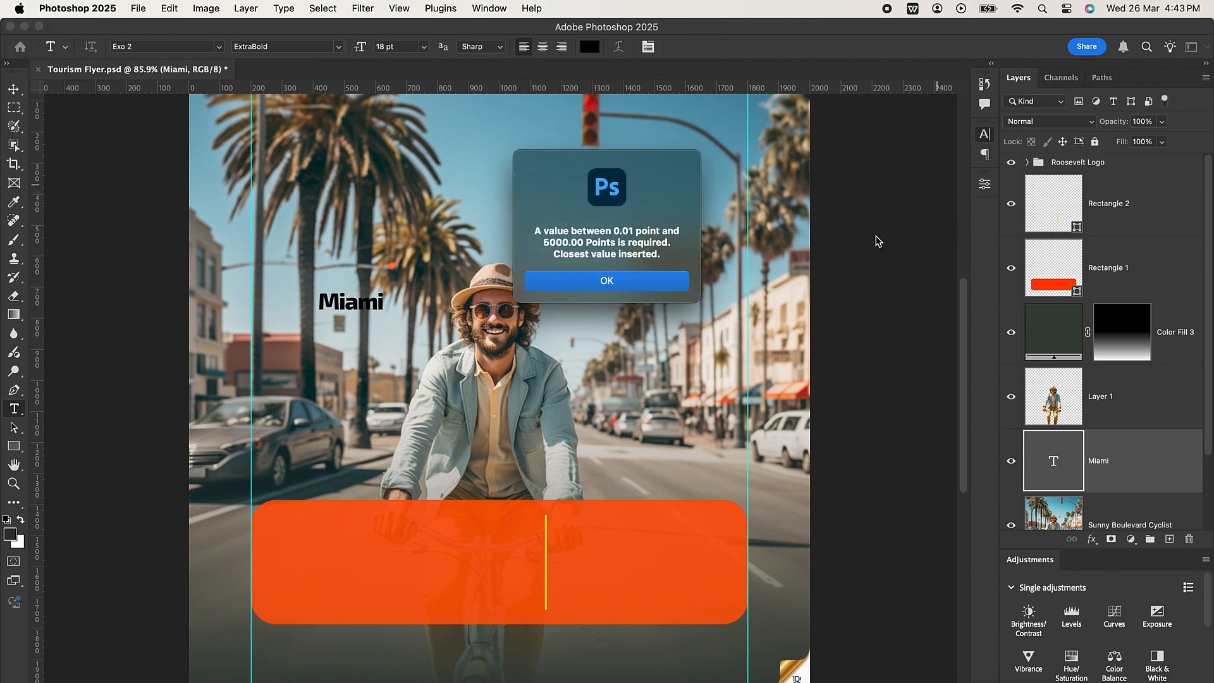
click(624, 280)
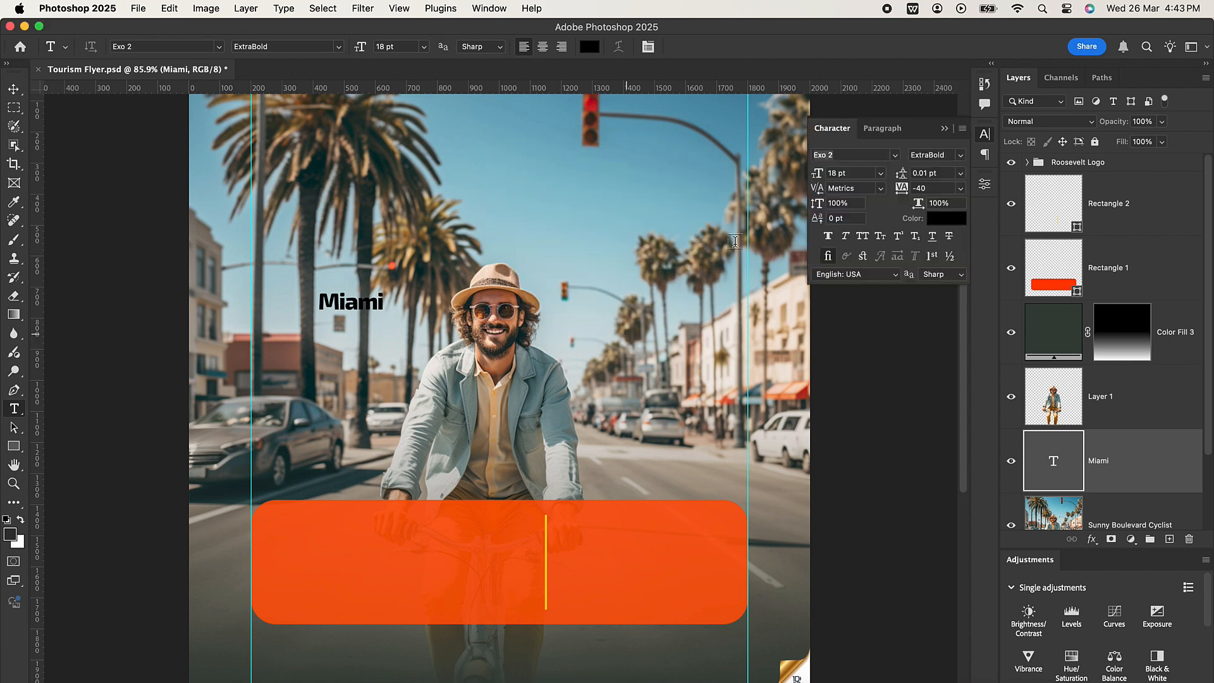
click(947, 218)
drag(855, 428, 794, 362)
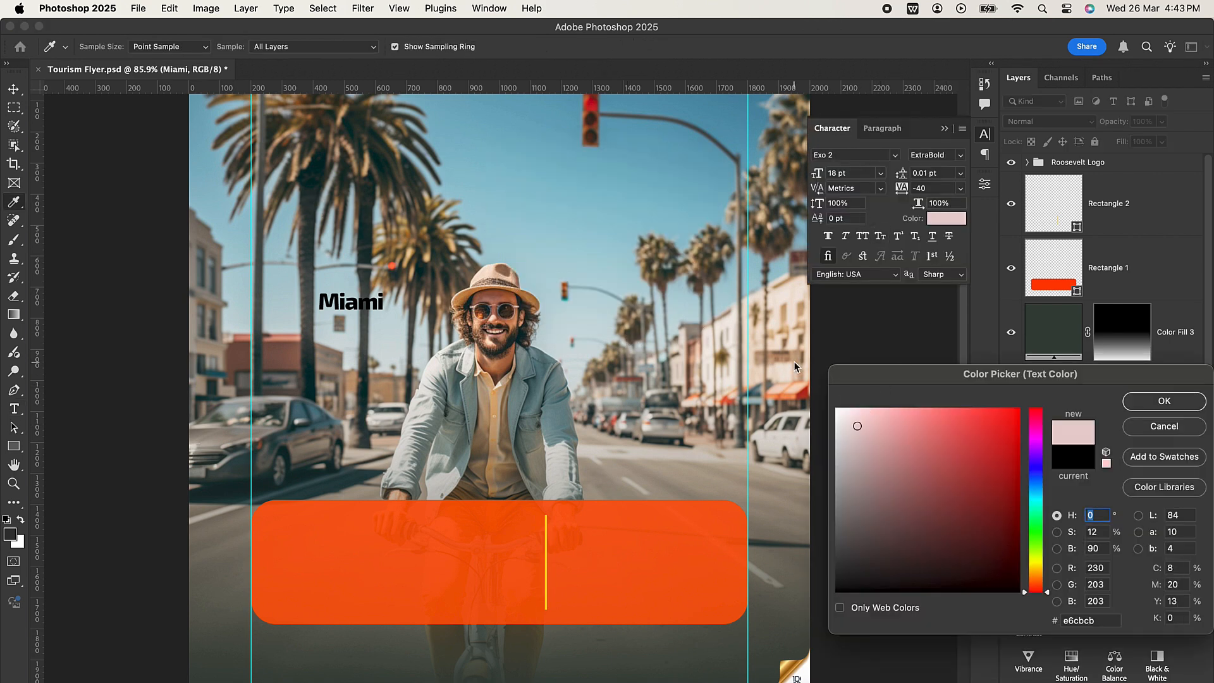
click(1143, 402)
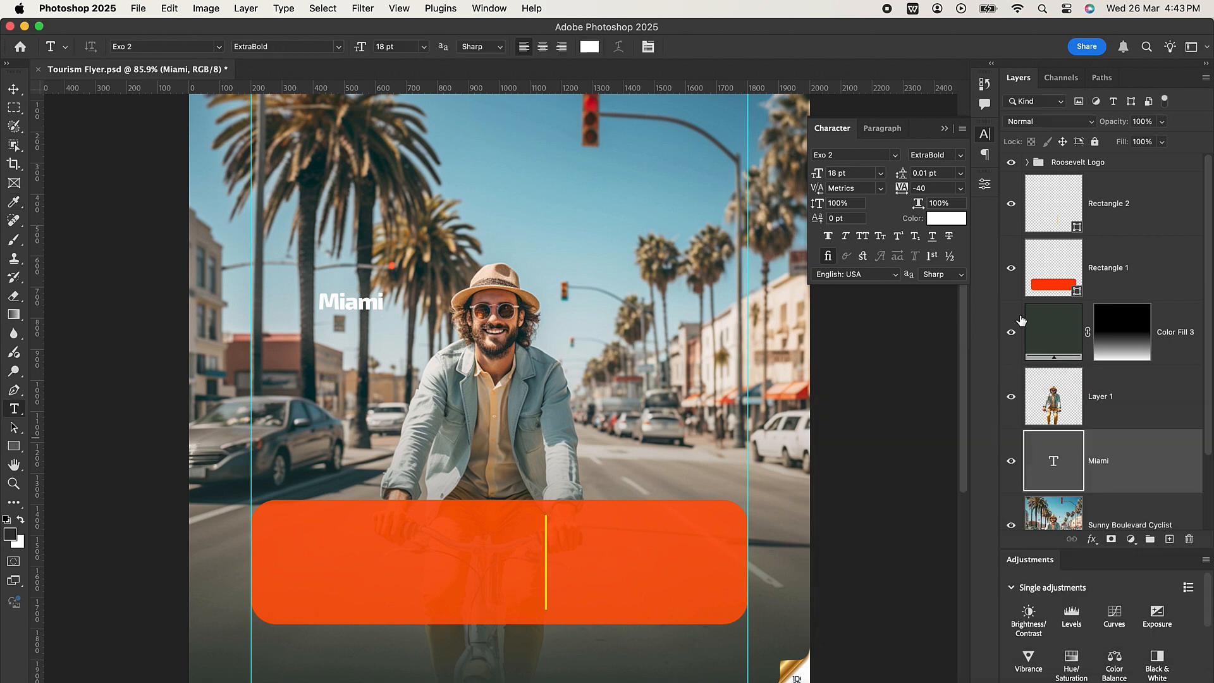
Set the Miami text's font to Anton Regular and its tracking to -50.
drag(865, 154, 810, 155)
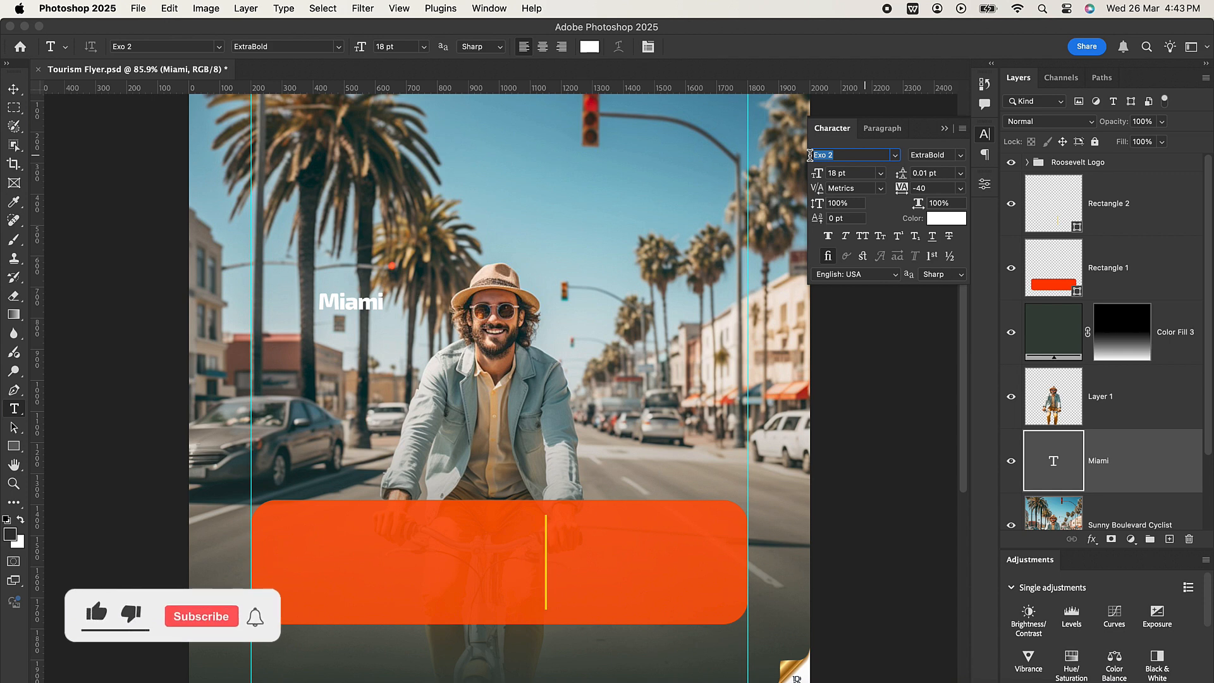
text(anton)
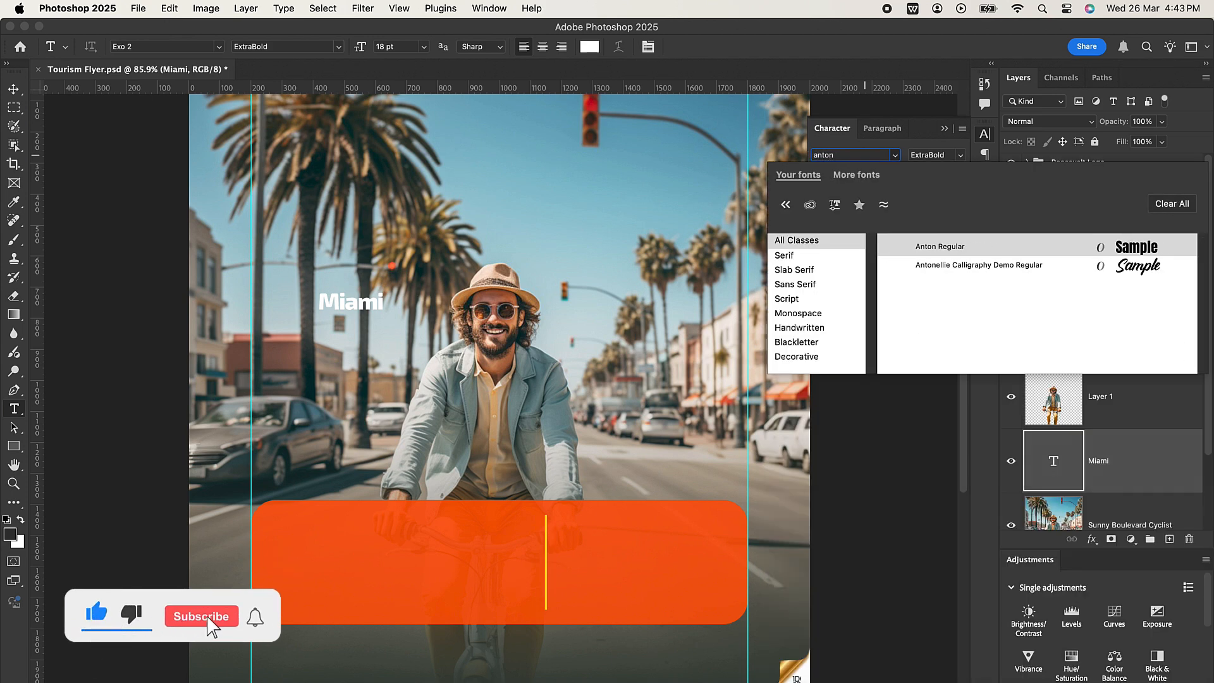
click(956, 247)
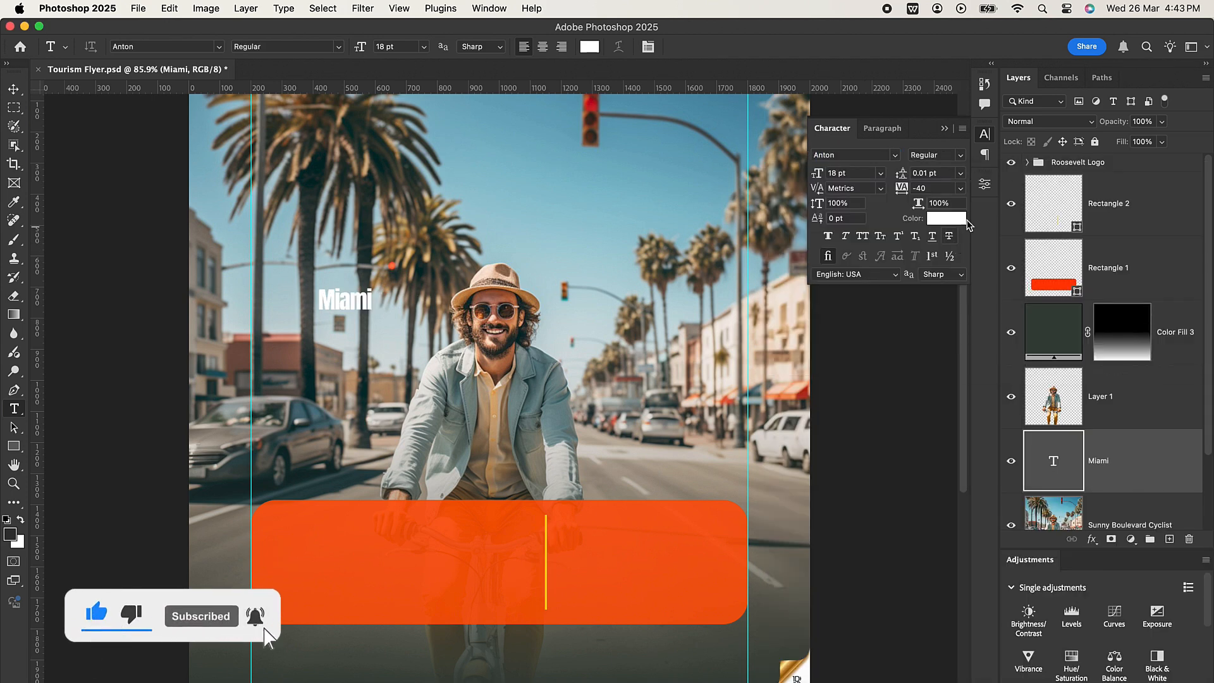
click(961, 187)
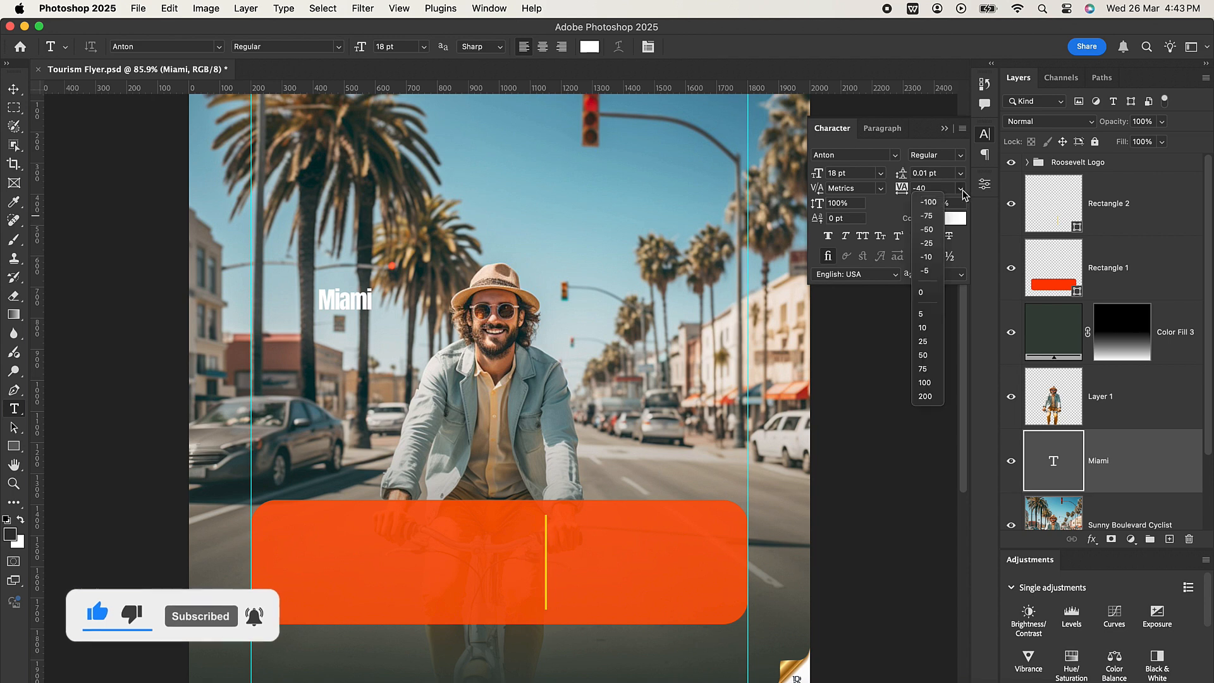
click(926, 230)
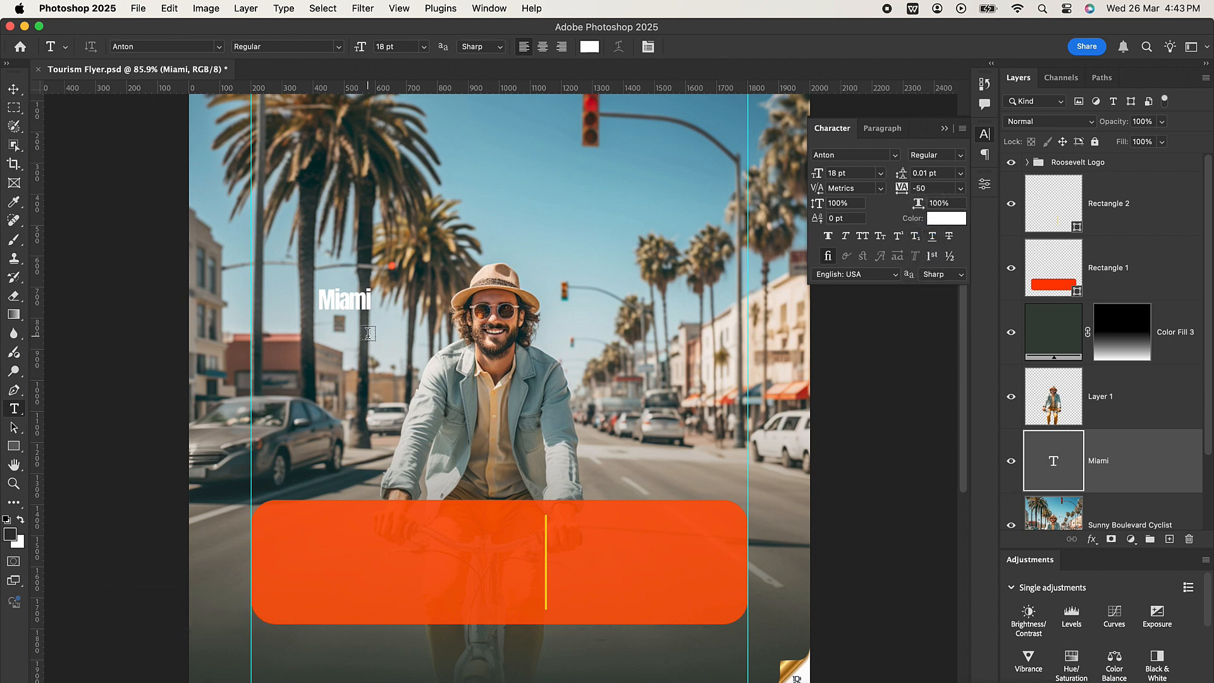
Apply All Caps to the Miami text.
click(19, 92)
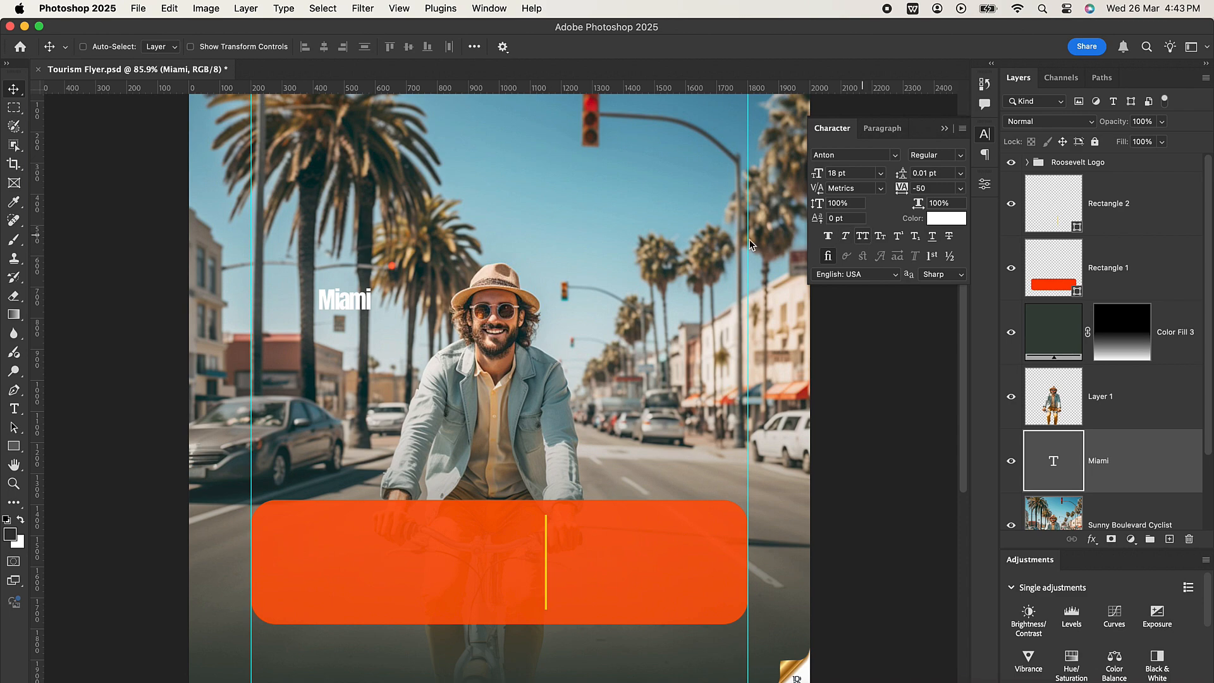
scroll(335, 291, up, 5)
scroll(342, 307, down, 7)
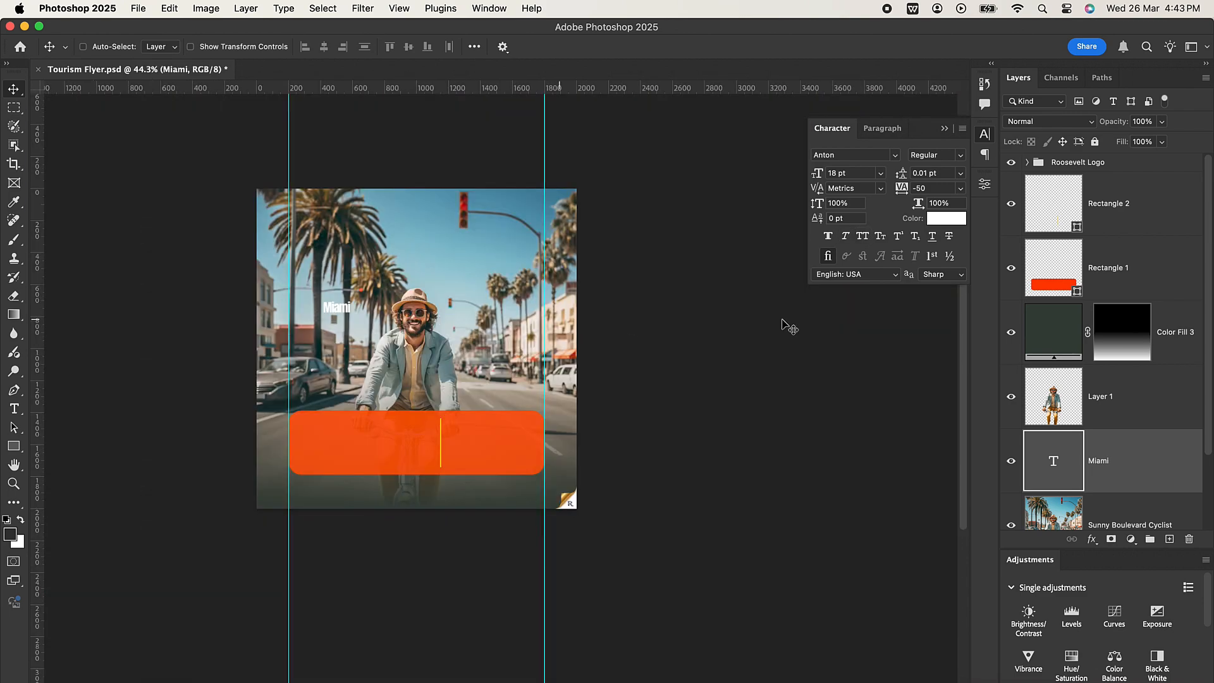
click(862, 237)
Scale the MIAMI title to about 174 pt so it spans both vertical guides behind the cyclist's head, and nudge it slightly down.
scroll(392, 364, up, 1)
scroll(392, 364, up, 3)
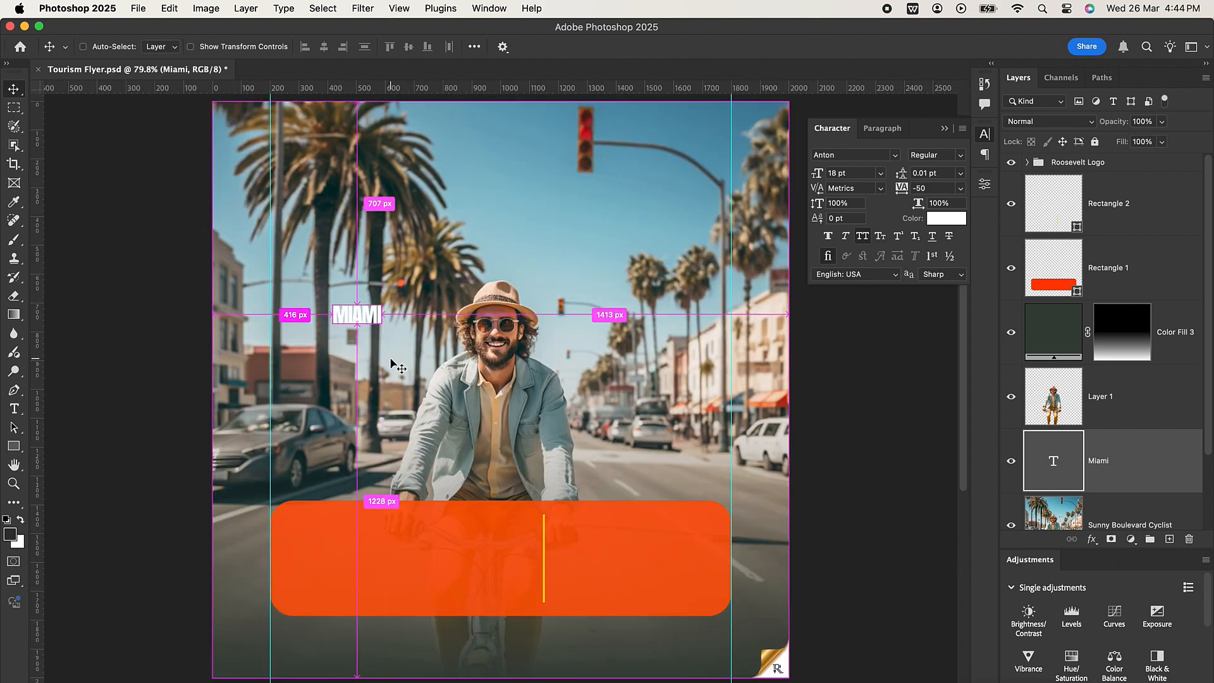
key(super+t)
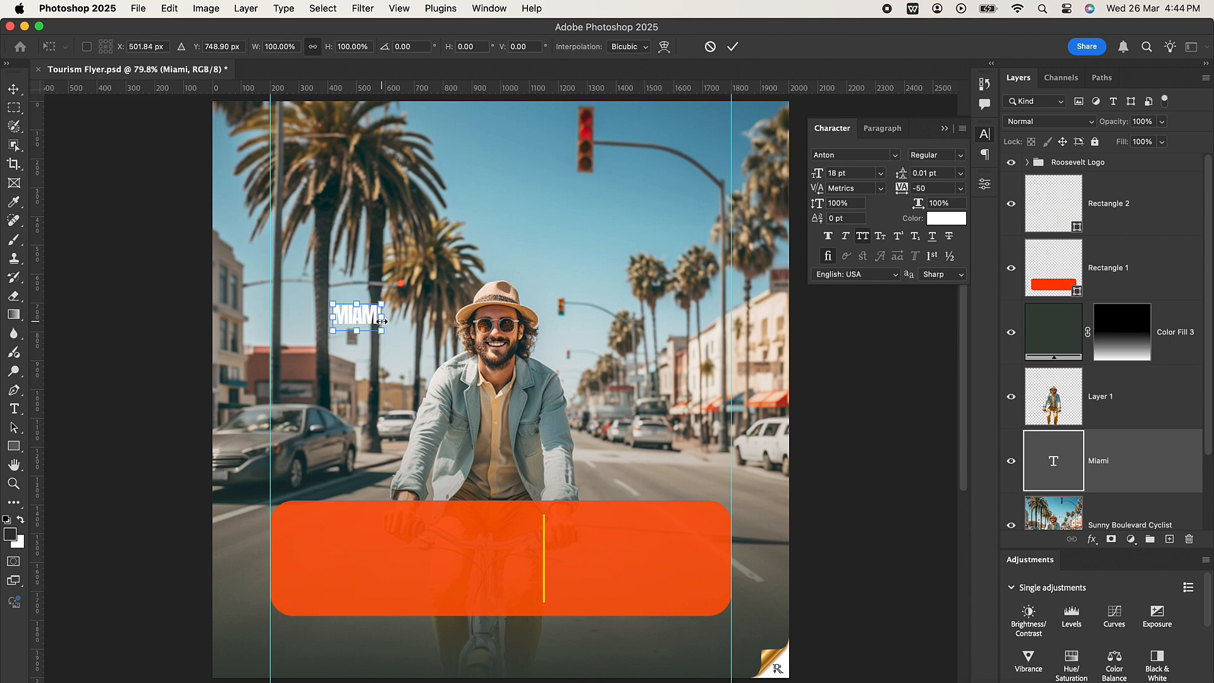
drag(382, 321, 730, 317)
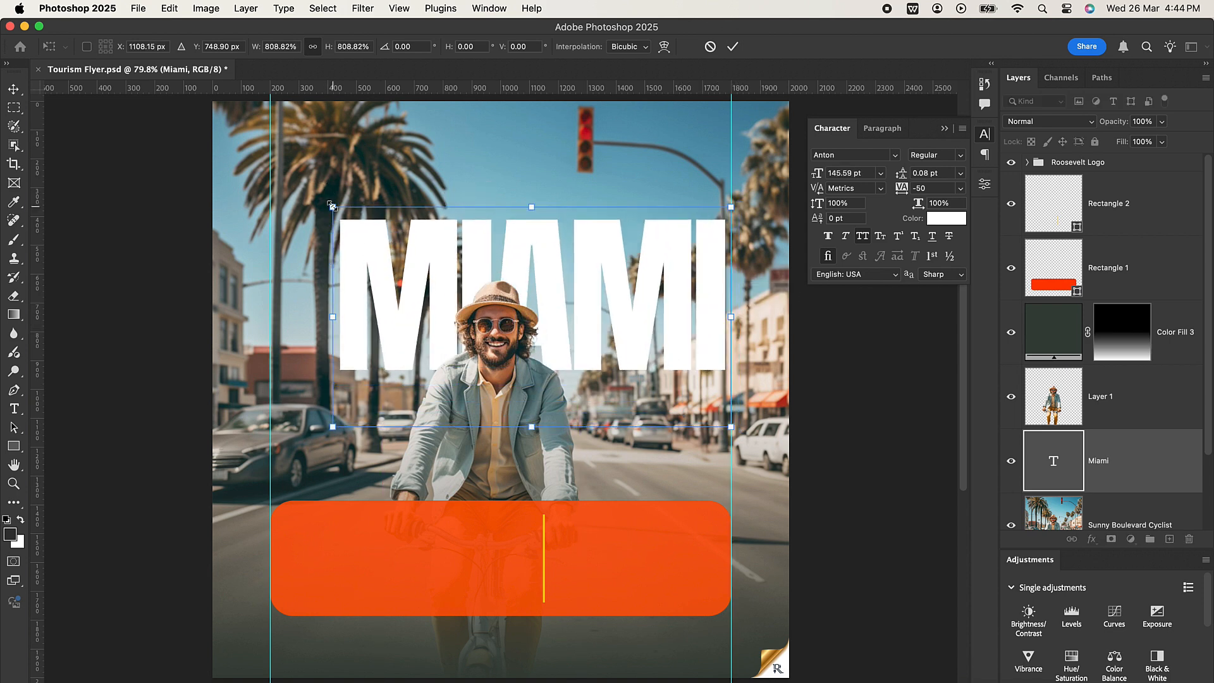
drag(331, 205, 260, 167)
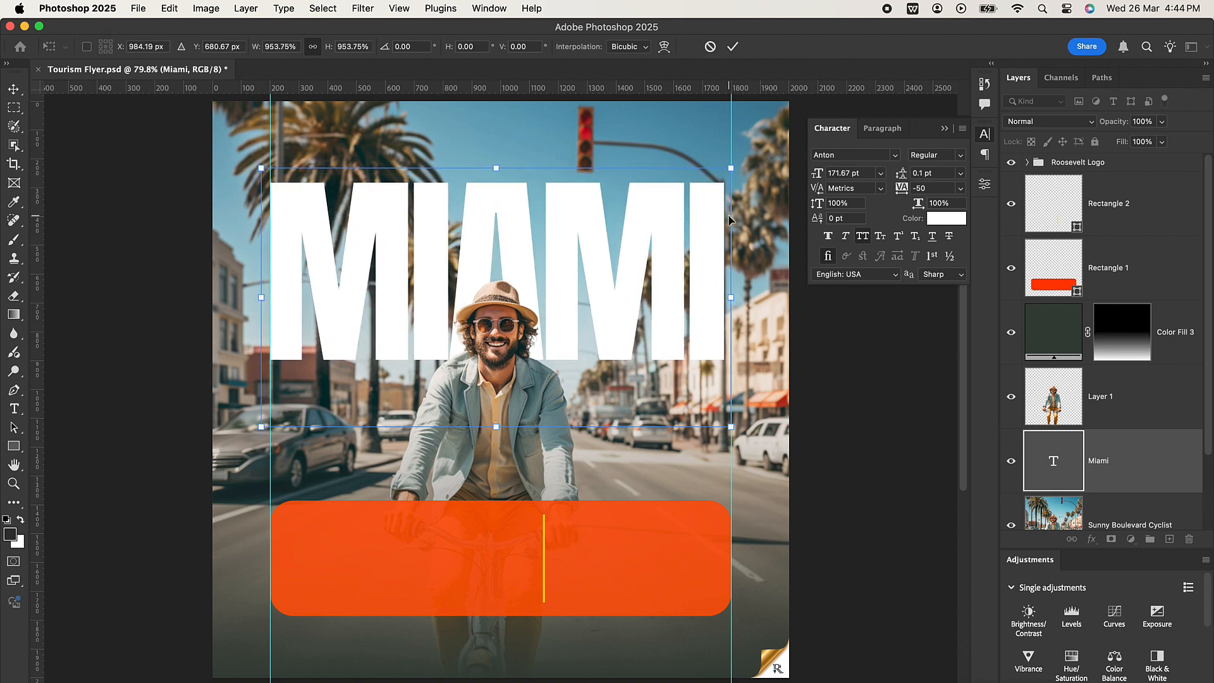
drag(731, 166, 737, 162)
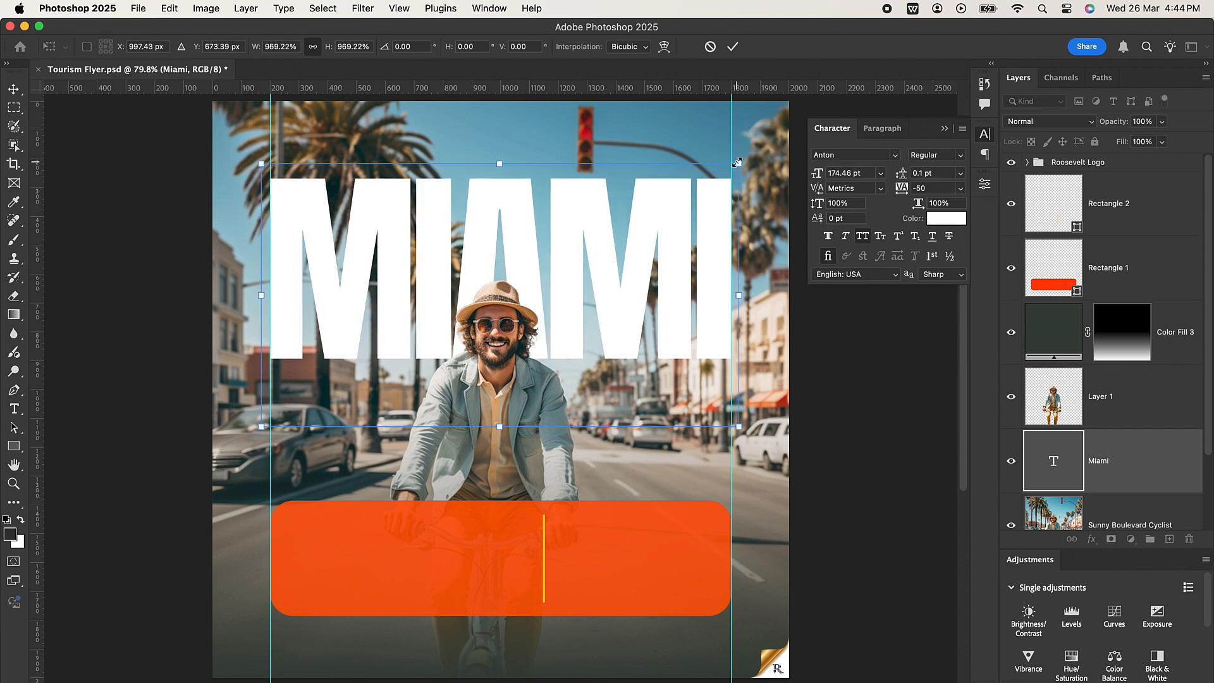
click(732, 47)
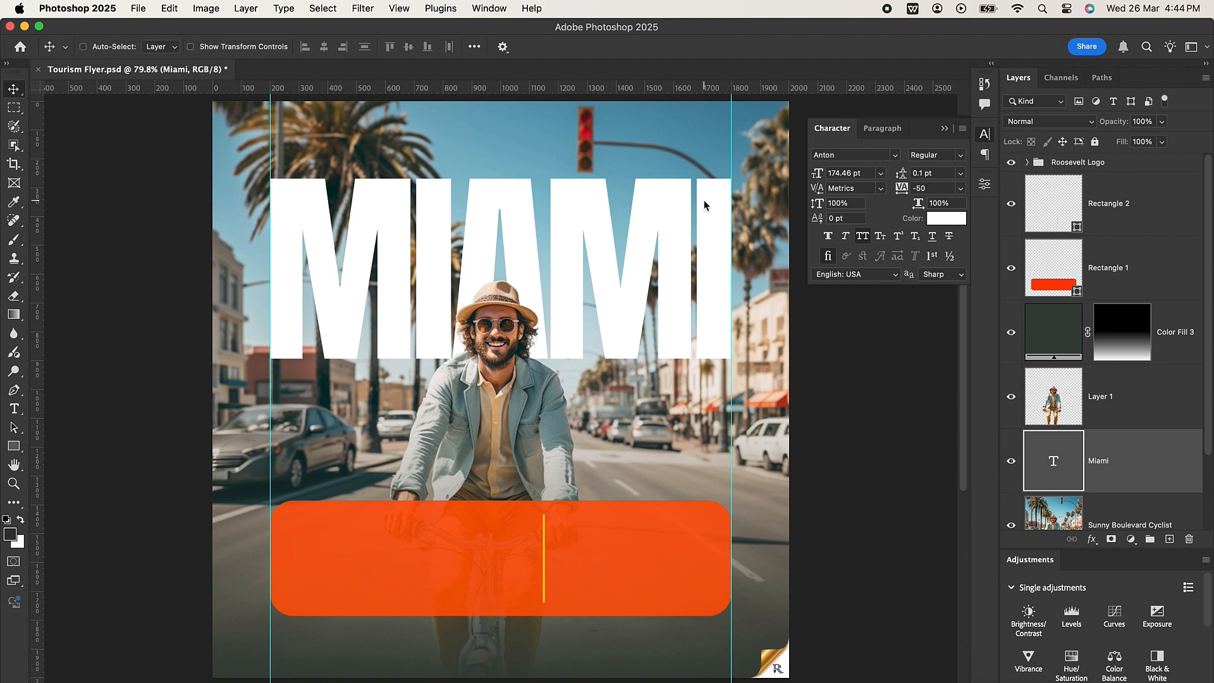
drag(704, 204, 704, 206)
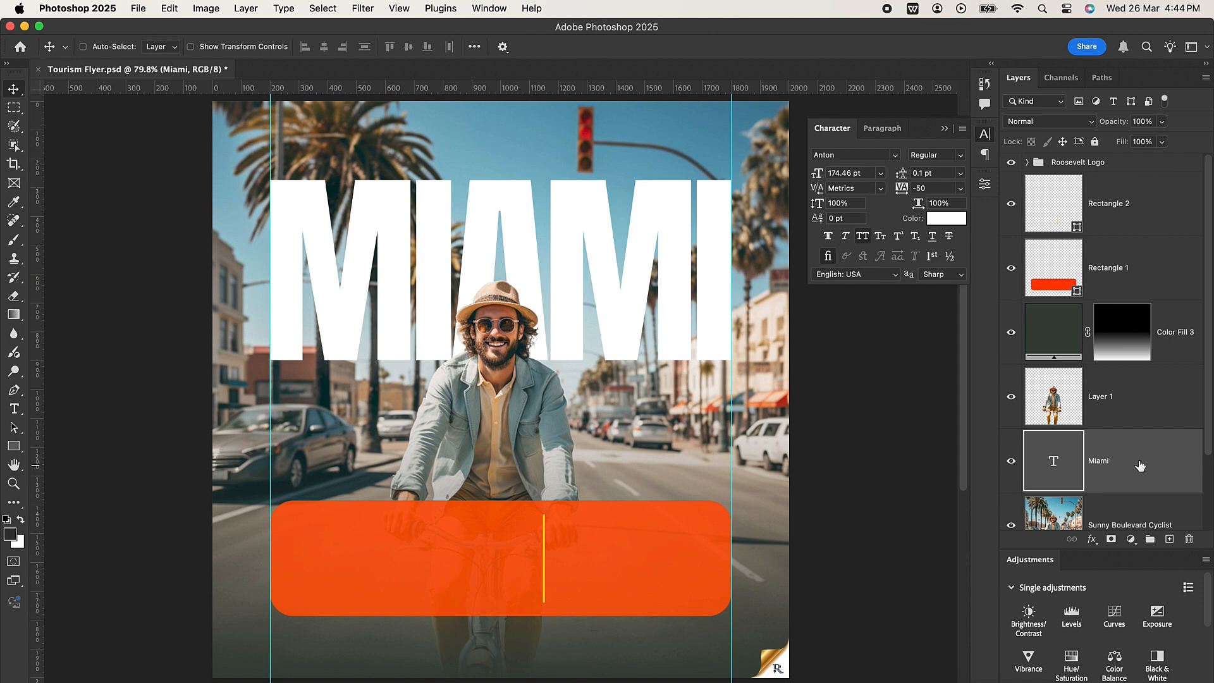
Add a layer mask to the MIAMI title and fade out the lower part of the letters with a black-to-white linear gradient.
click(1111, 539)
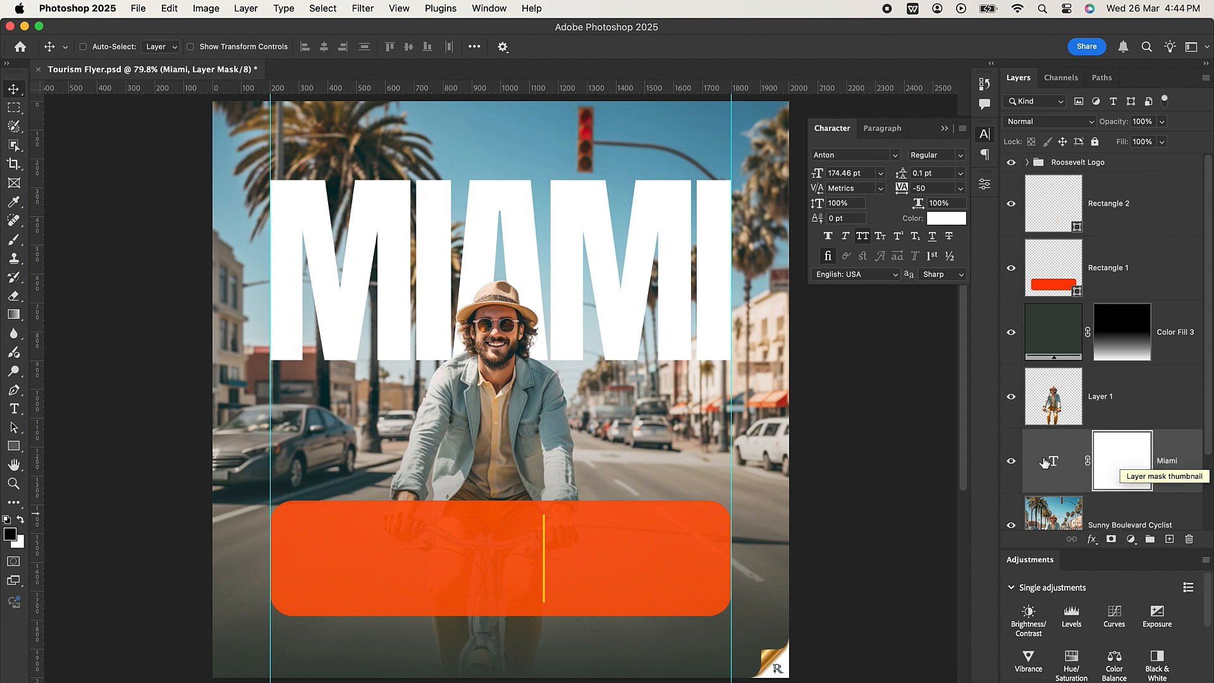
click(14, 317)
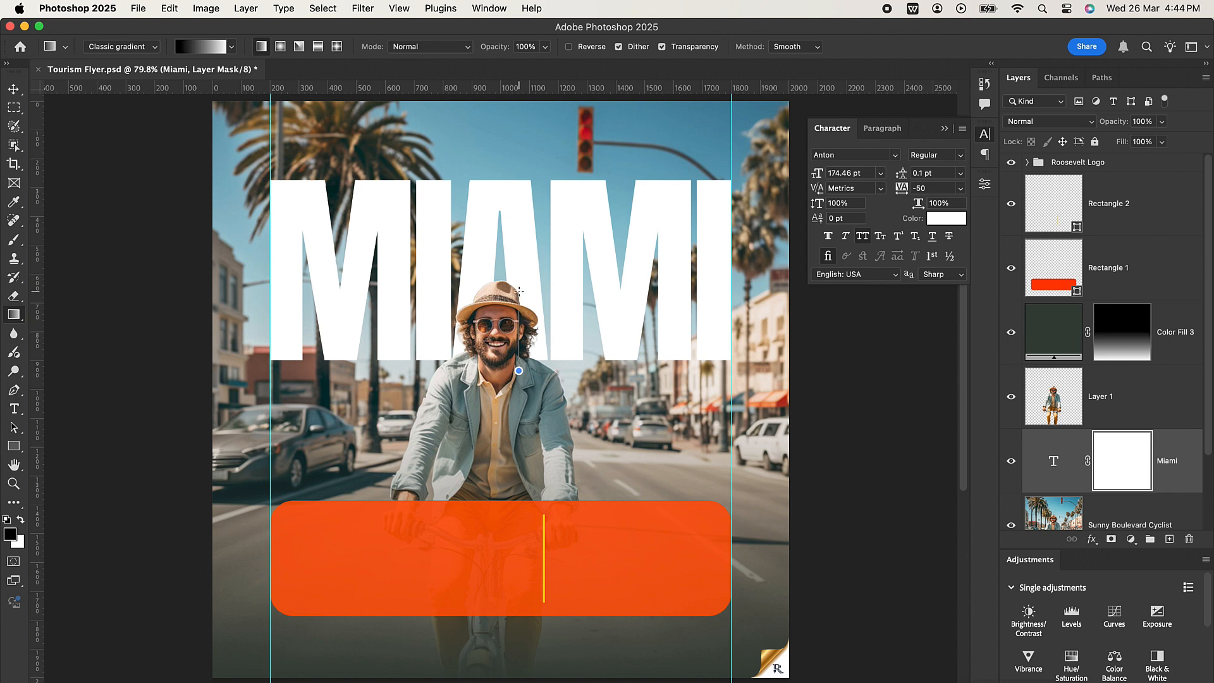
drag(519, 360, 518, 290)
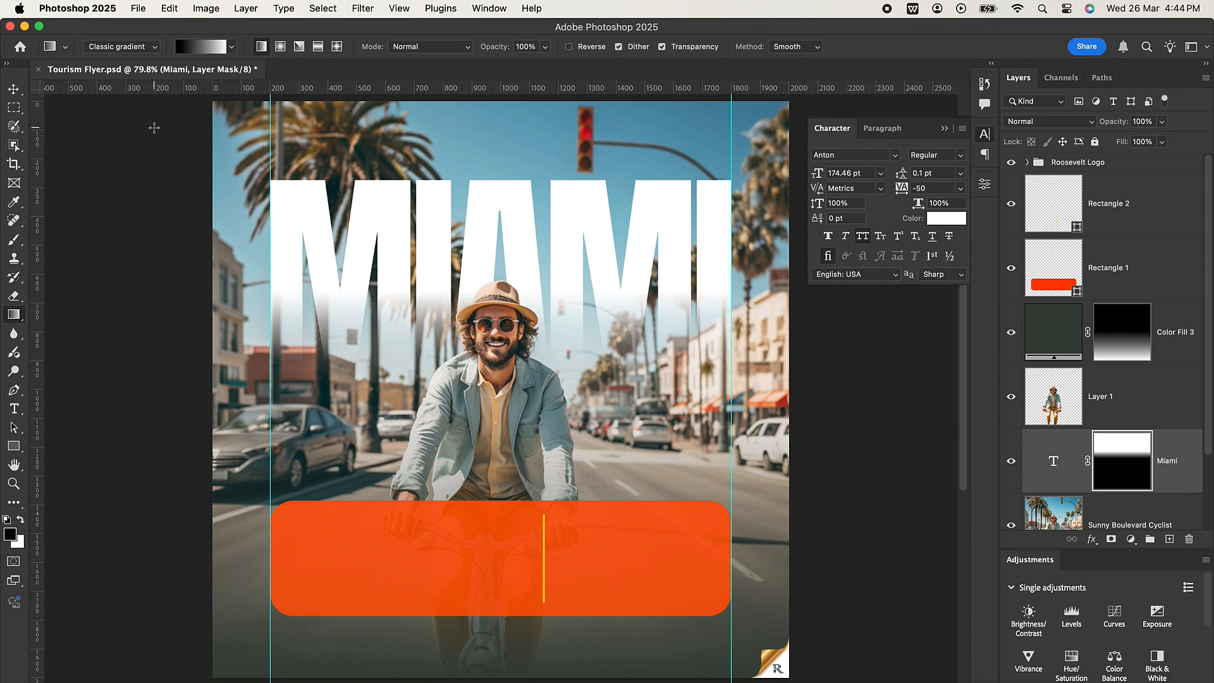
click(14, 88)
scroll(598, 369, down, 2)
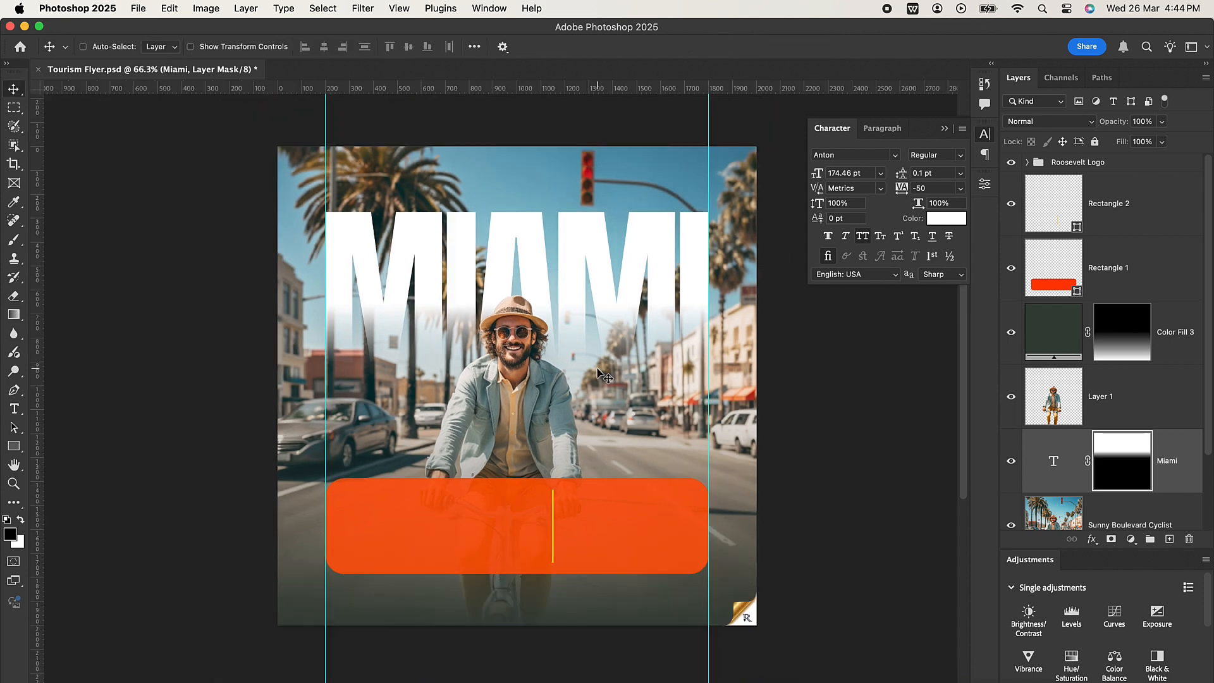
scroll(597, 369, up, 1)
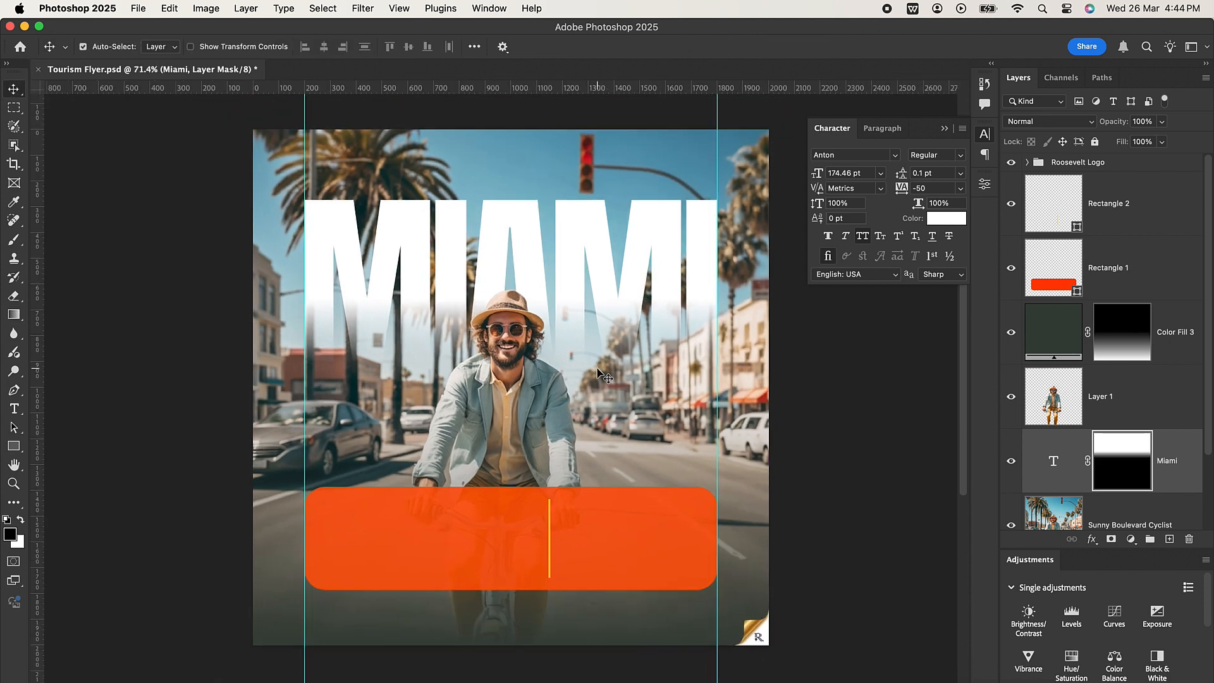
scroll(604, 375, up, 1)
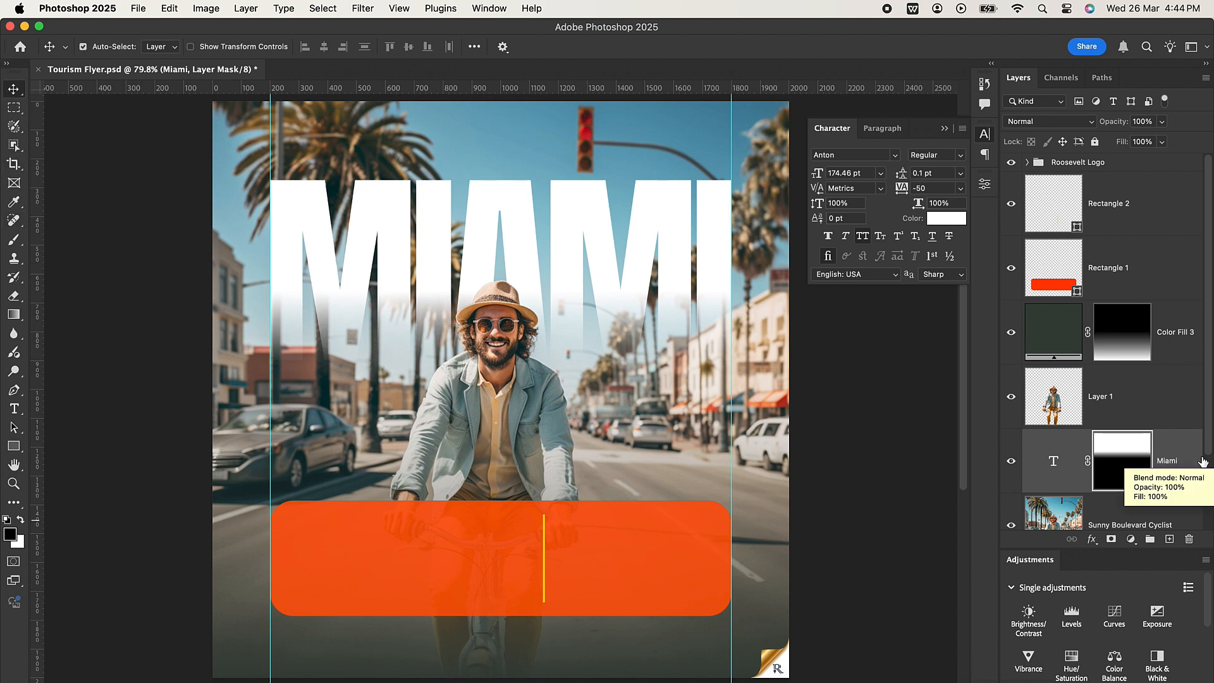
Group the masked Miami text layer, name the group MT, and check it by toggling its visibility off and on.
key(super+g)
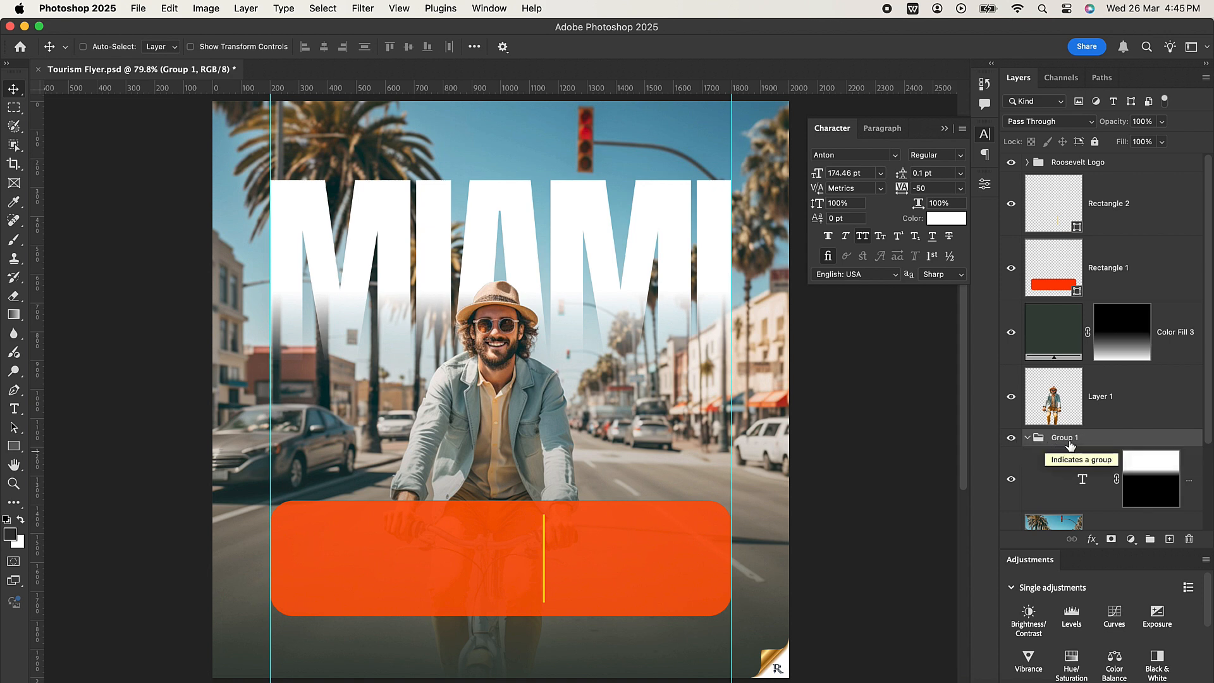
double_click(1066, 437)
text(MT)
key(Return)
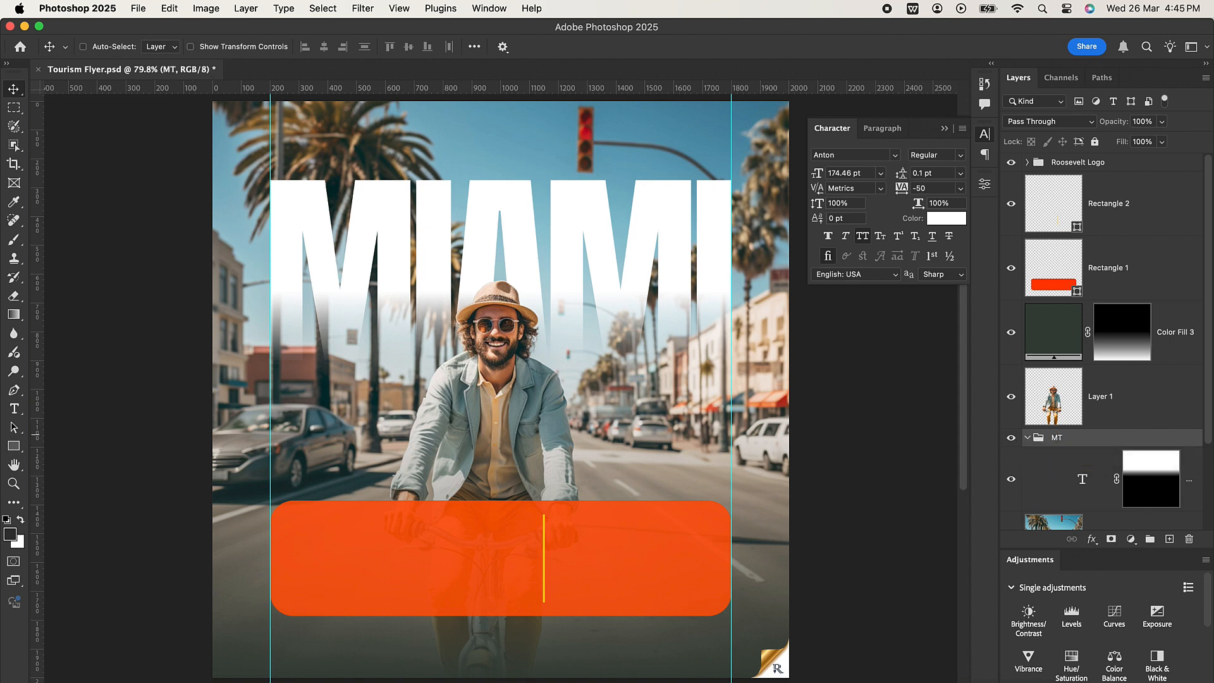
click(1027, 438)
click(1011, 437)
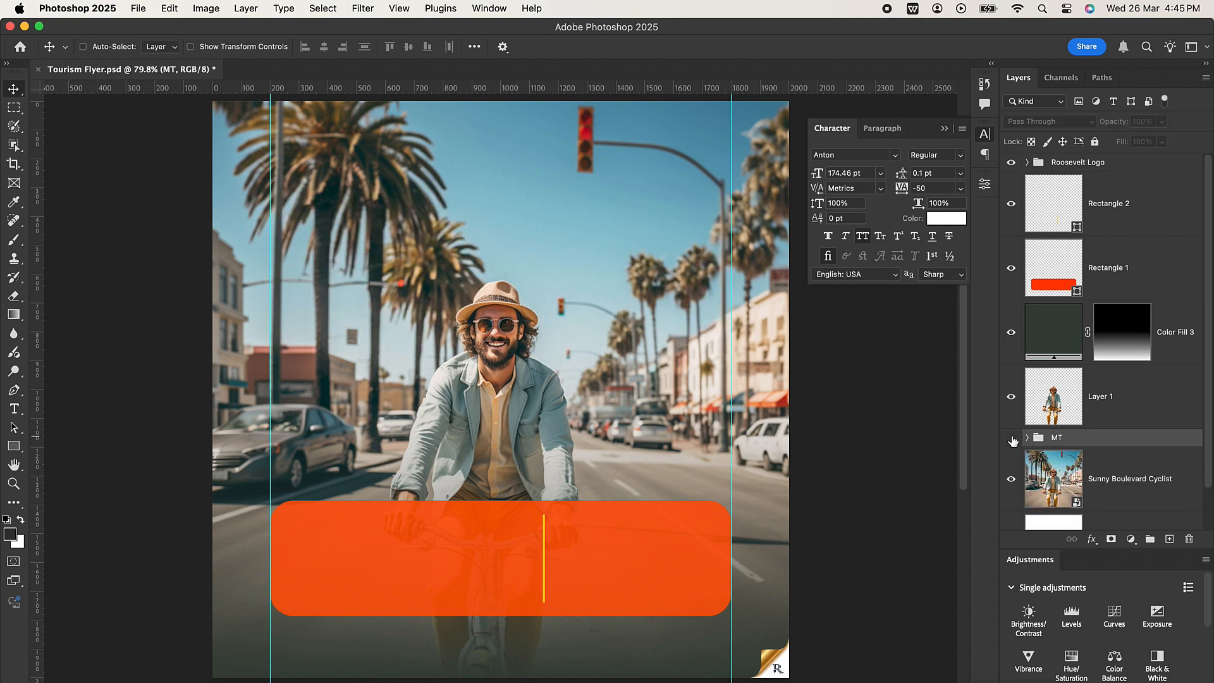
click(1011, 437)
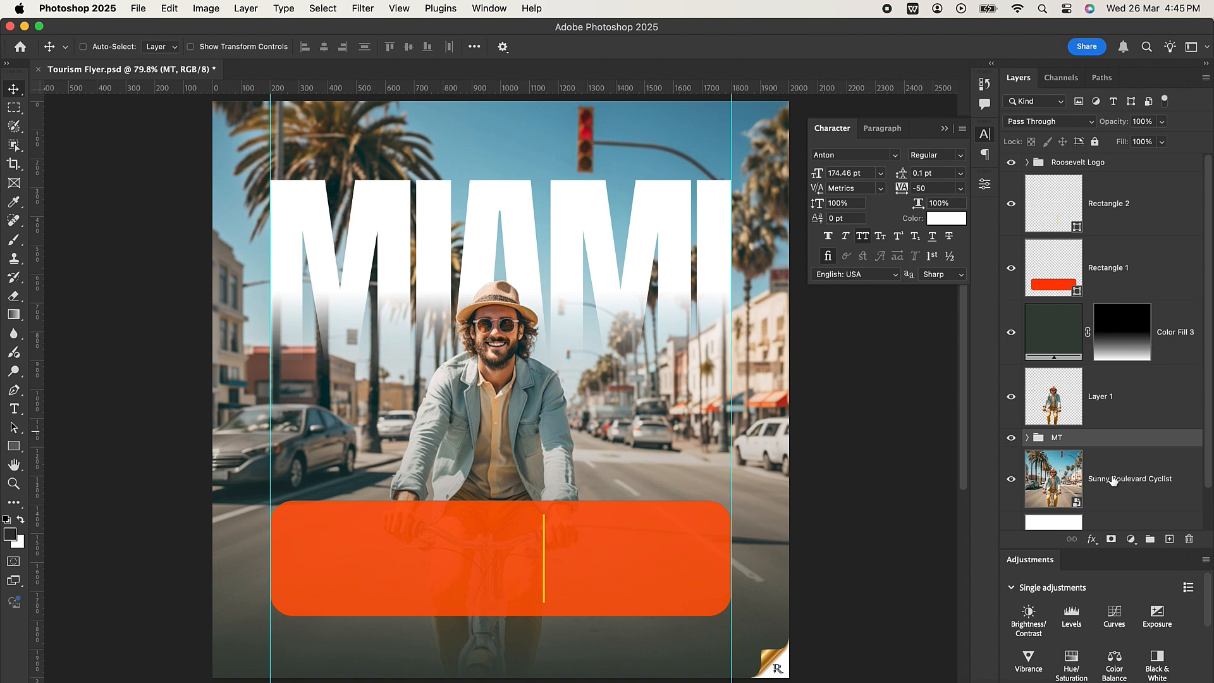
Place the Light image directly above the Sunny Boulevard Cyclist layer and set its blend mode to Screen.
click(1131, 468)
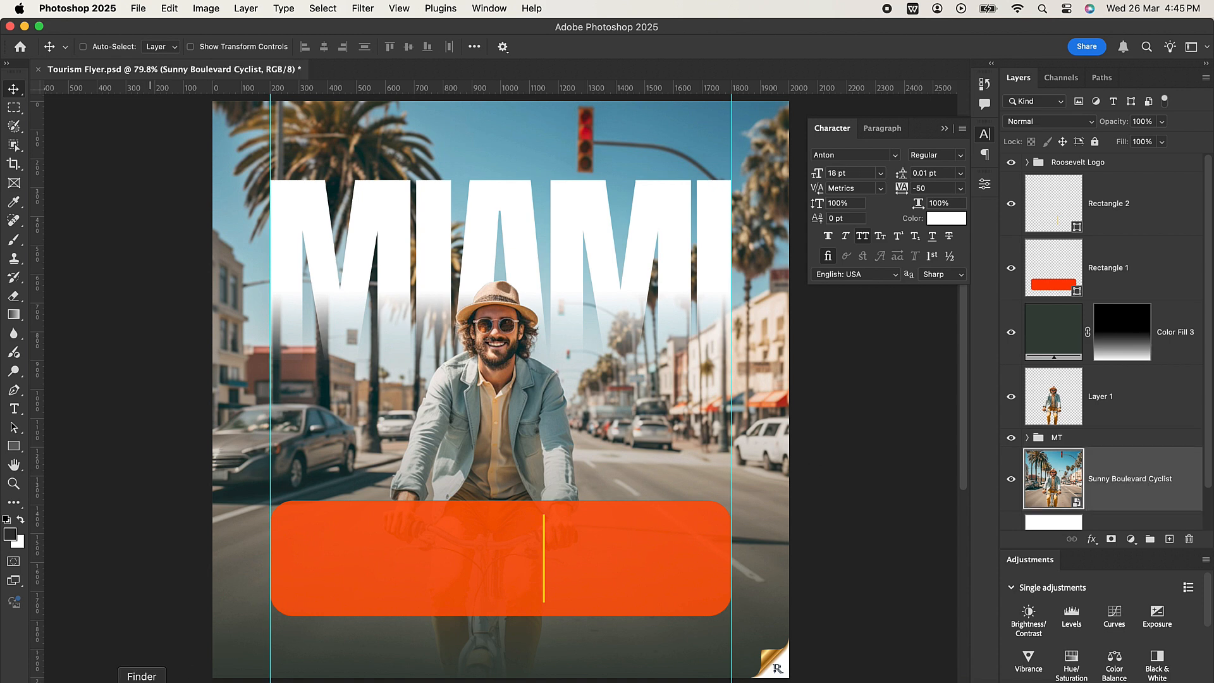
click(141, 678)
drag(340, 145, 86, 207)
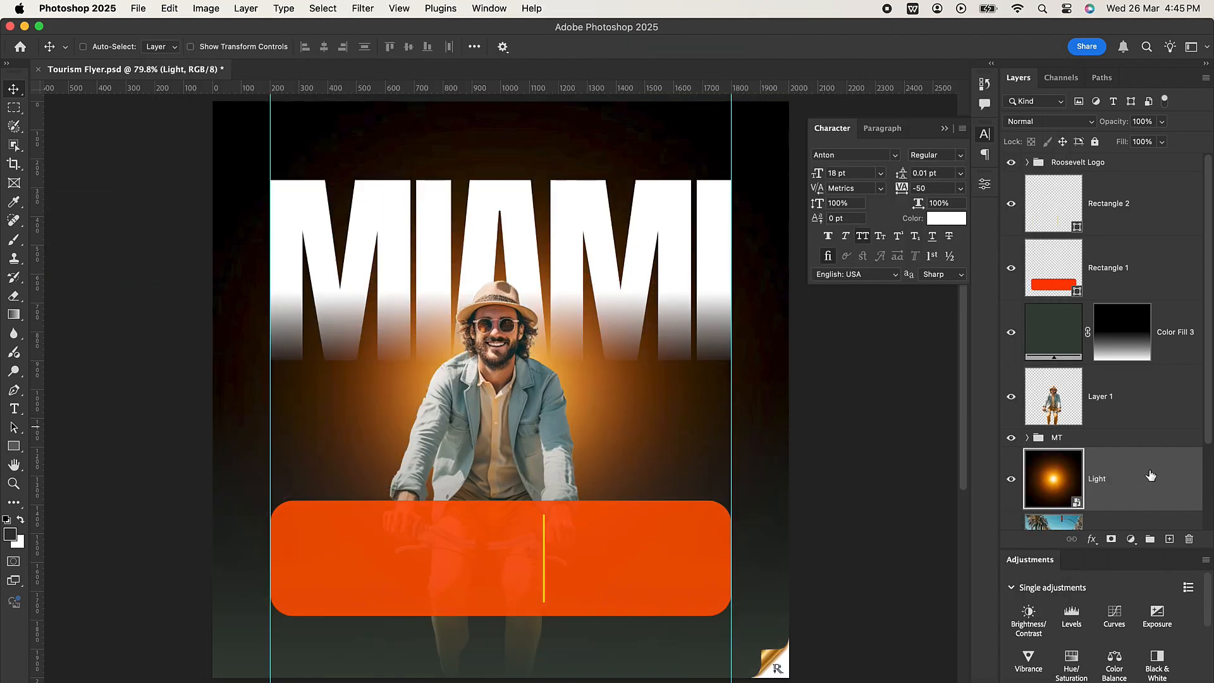
click(1066, 124)
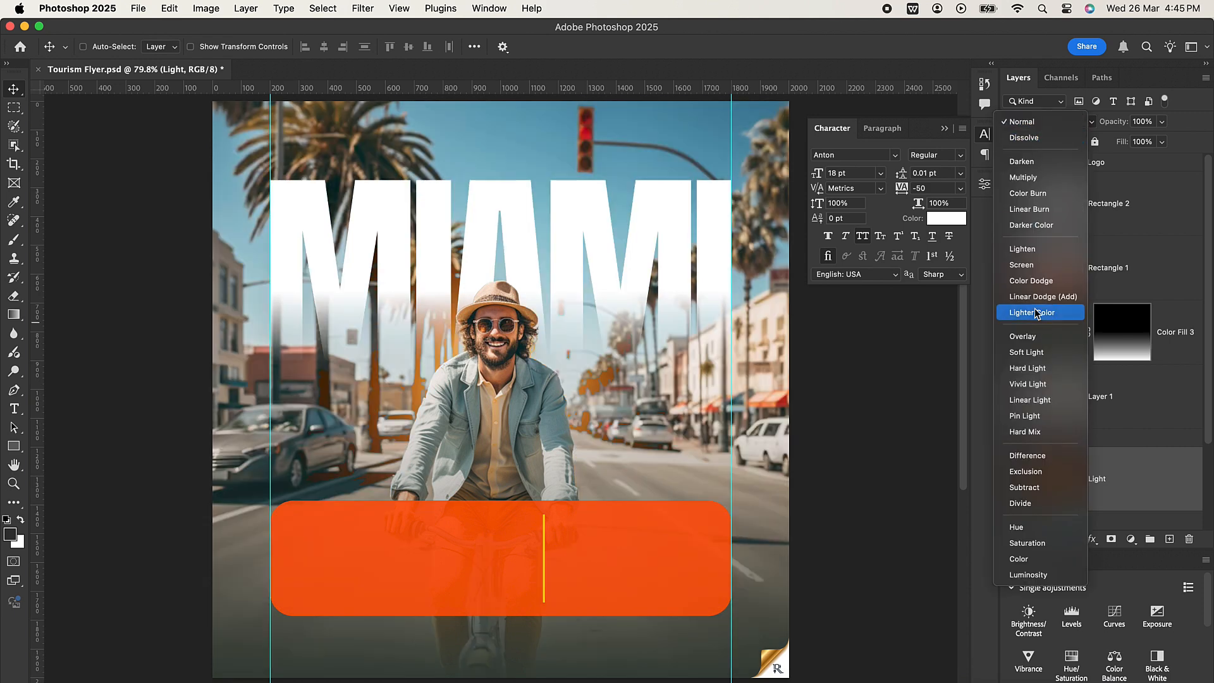
click(1037, 264)
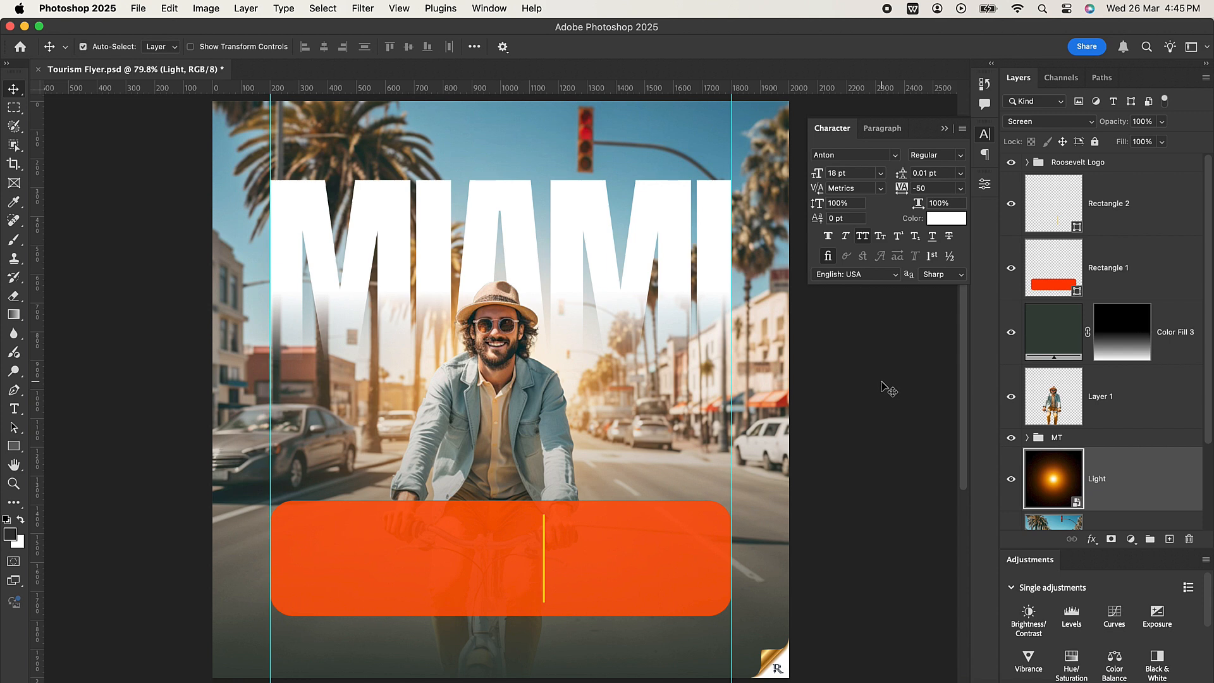
Enlarge the Light layer proportionally from its centre to about 74.27% so it extends beyond the canvas edges.
key(super+t)
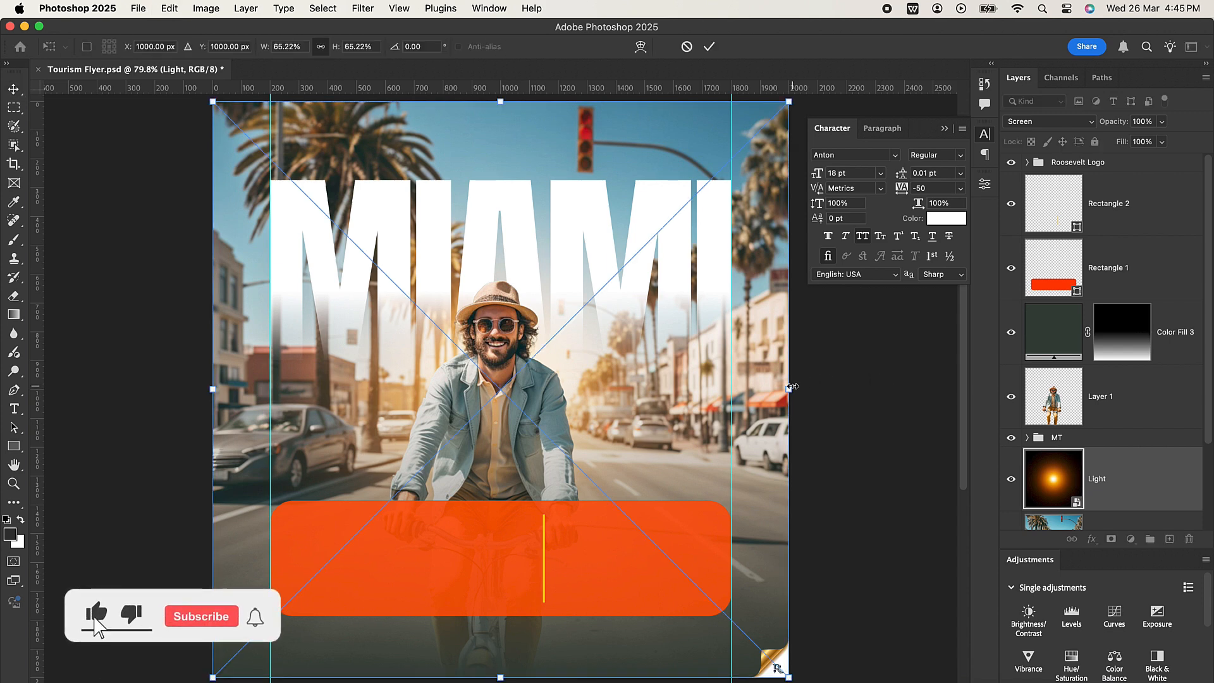
drag(793, 386, 833, 382)
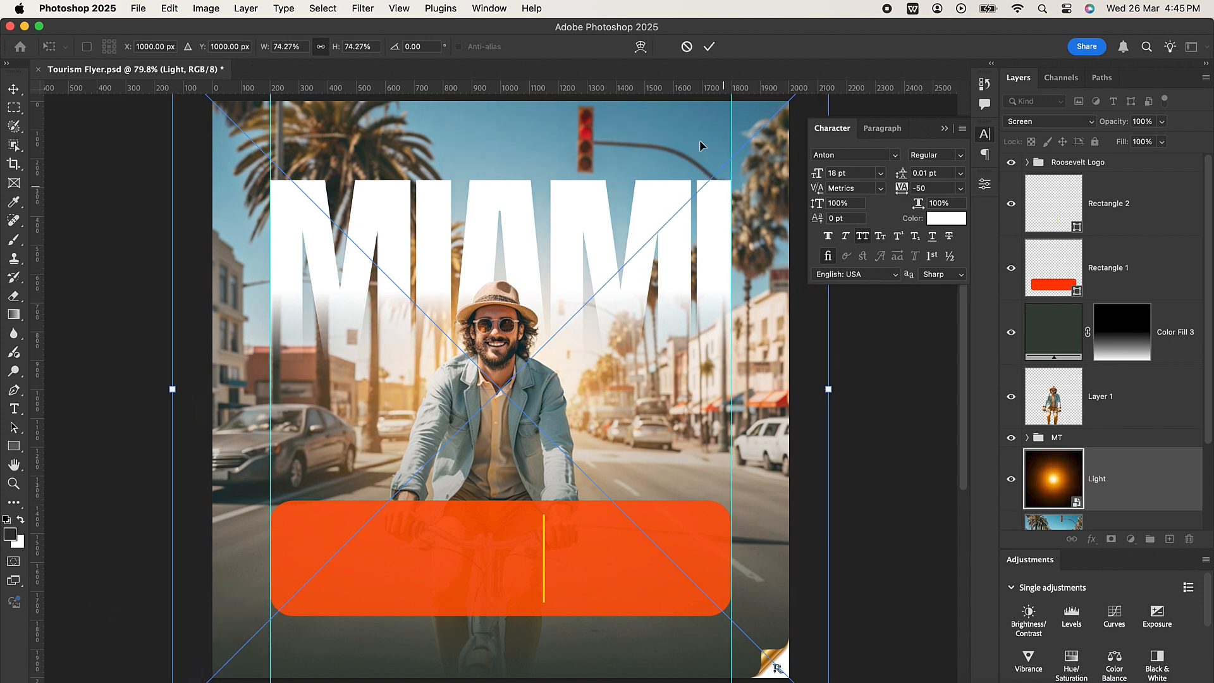
click(710, 47)
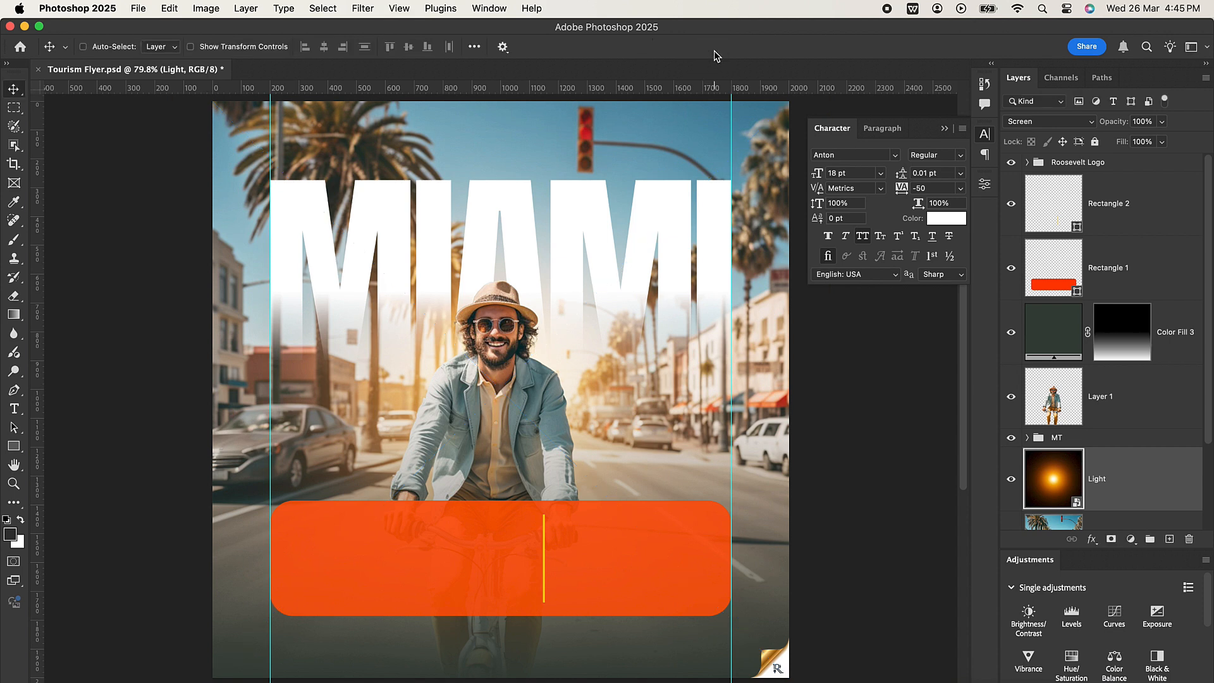
Compare the flyer with and without the Light layer by toggling its visibility off and on.
click(1012, 479)
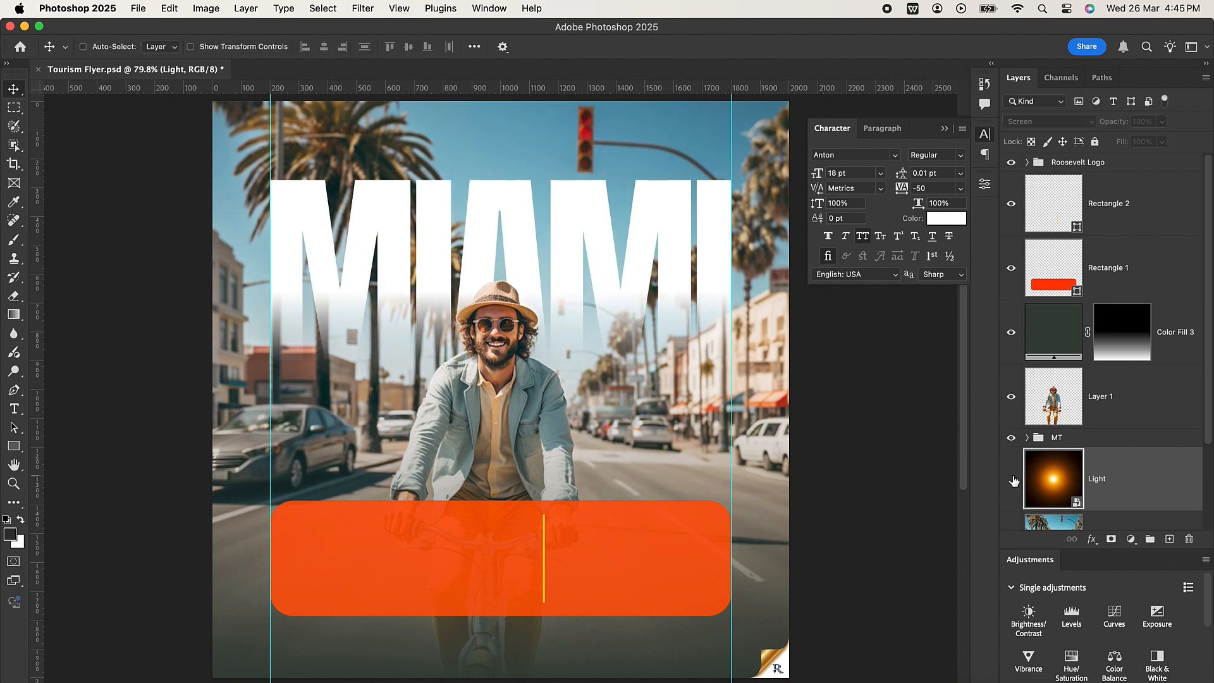
click(1012, 479)
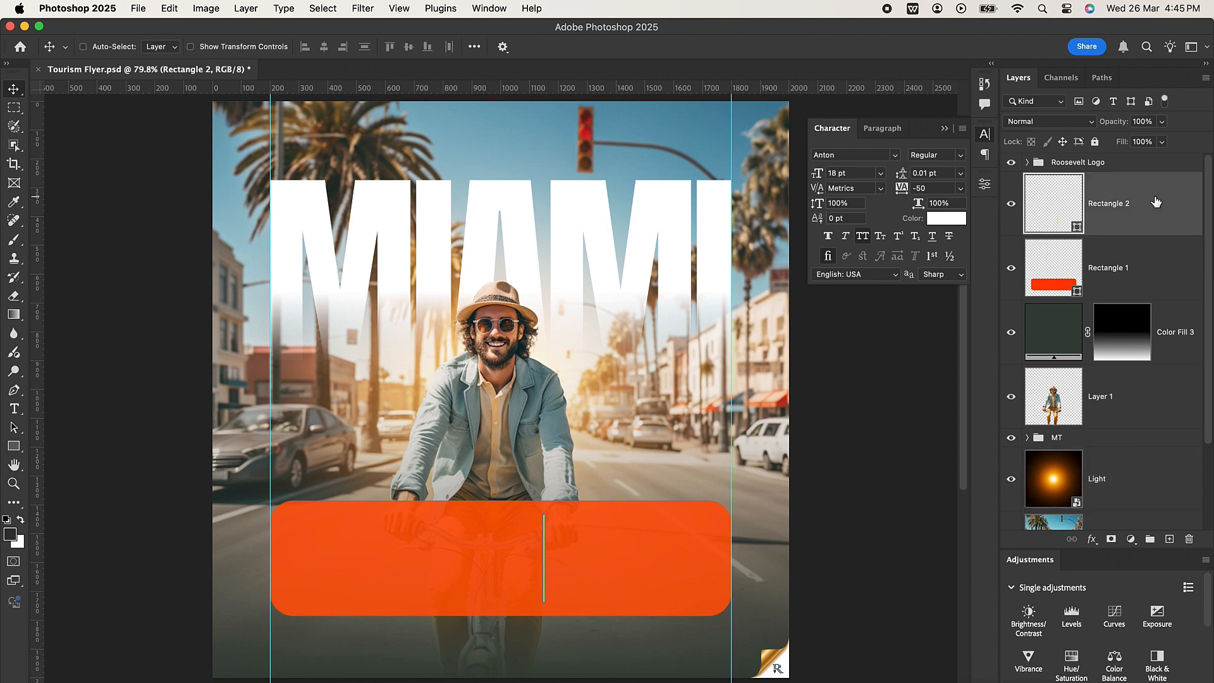
Add a Color Lookup adjustment layer directly above Rectangle 2 and load the FallColors.look 3D LUT.
scroll(1136, 607, down, 2)
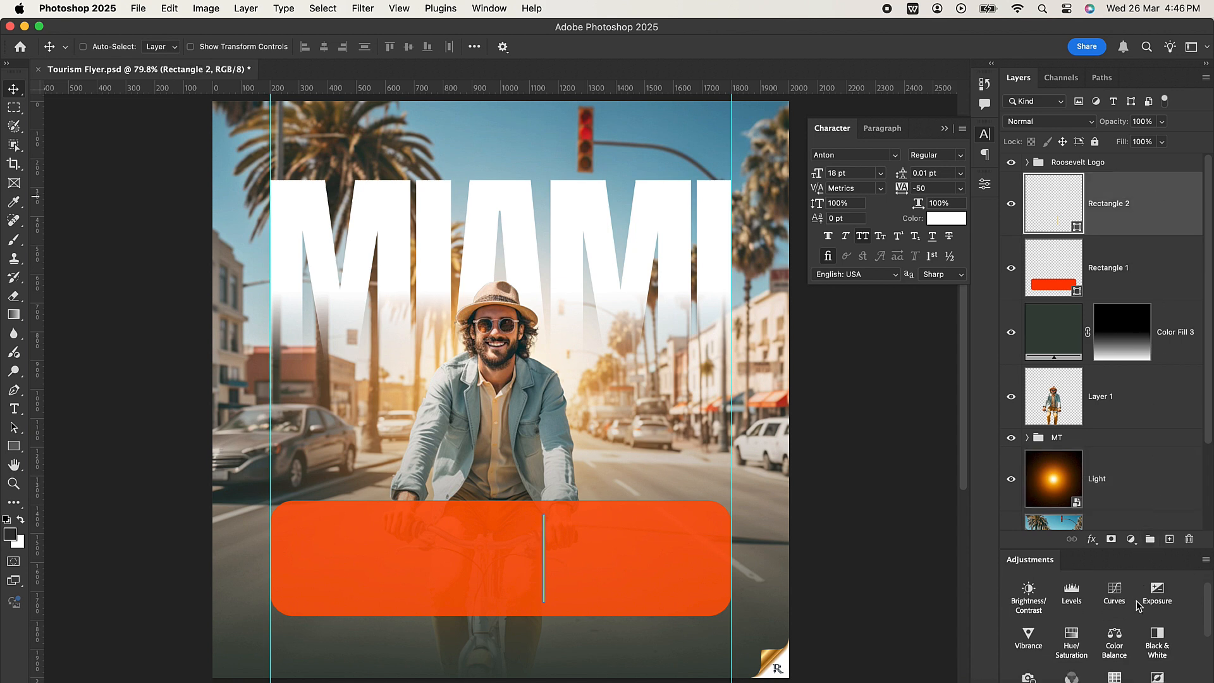
click(1116, 658)
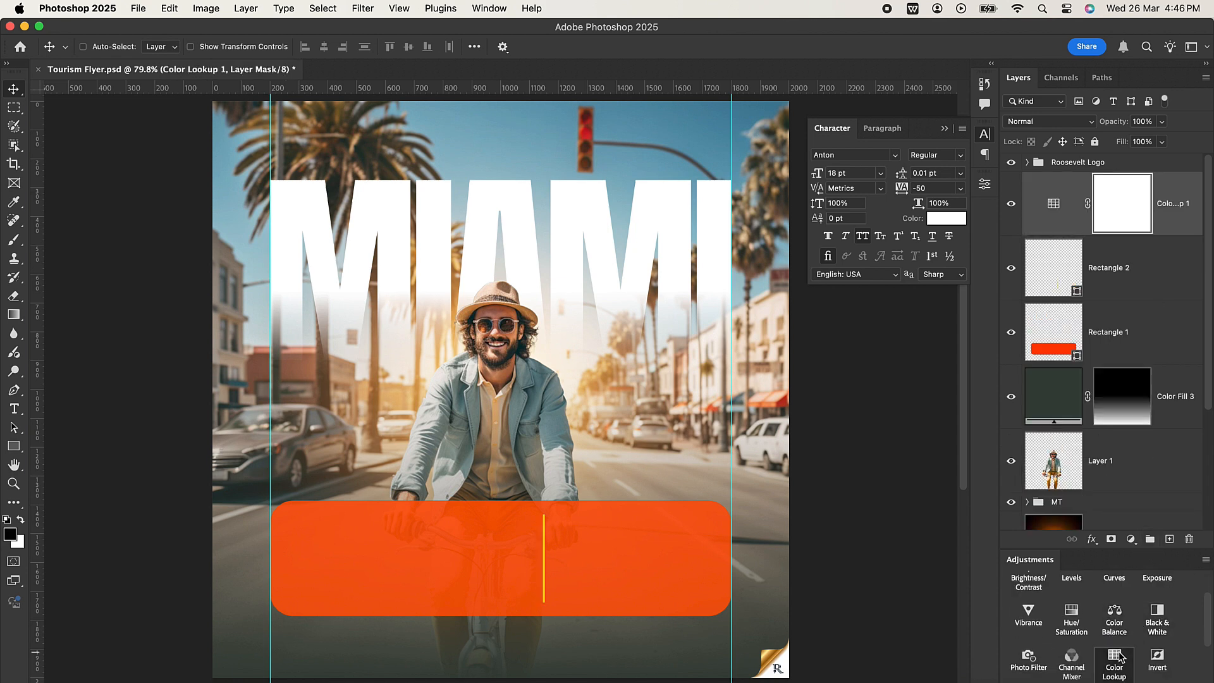
click(909, 229)
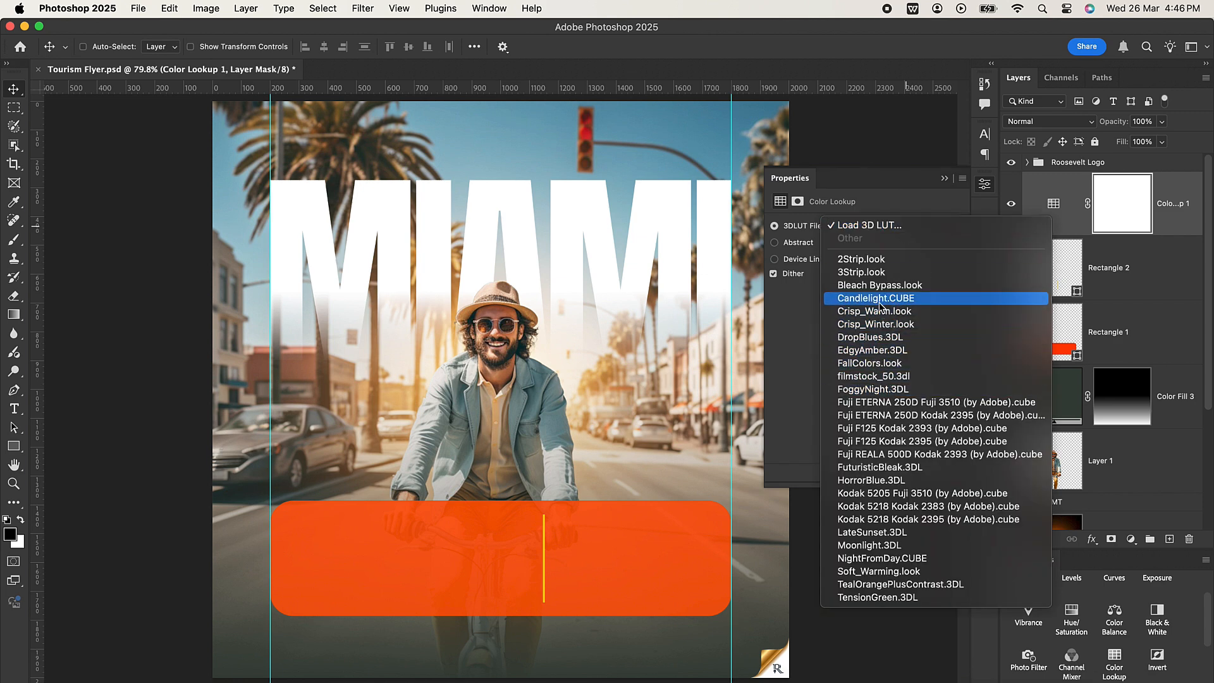
click(860, 364)
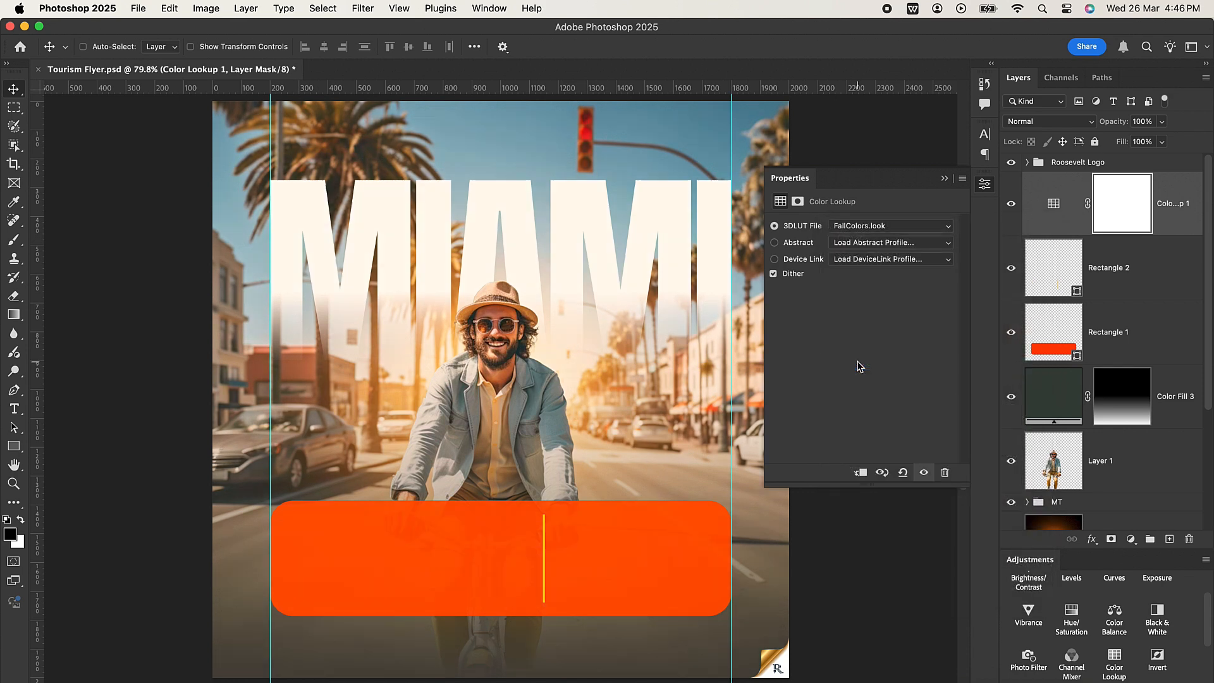
click(943, 179)
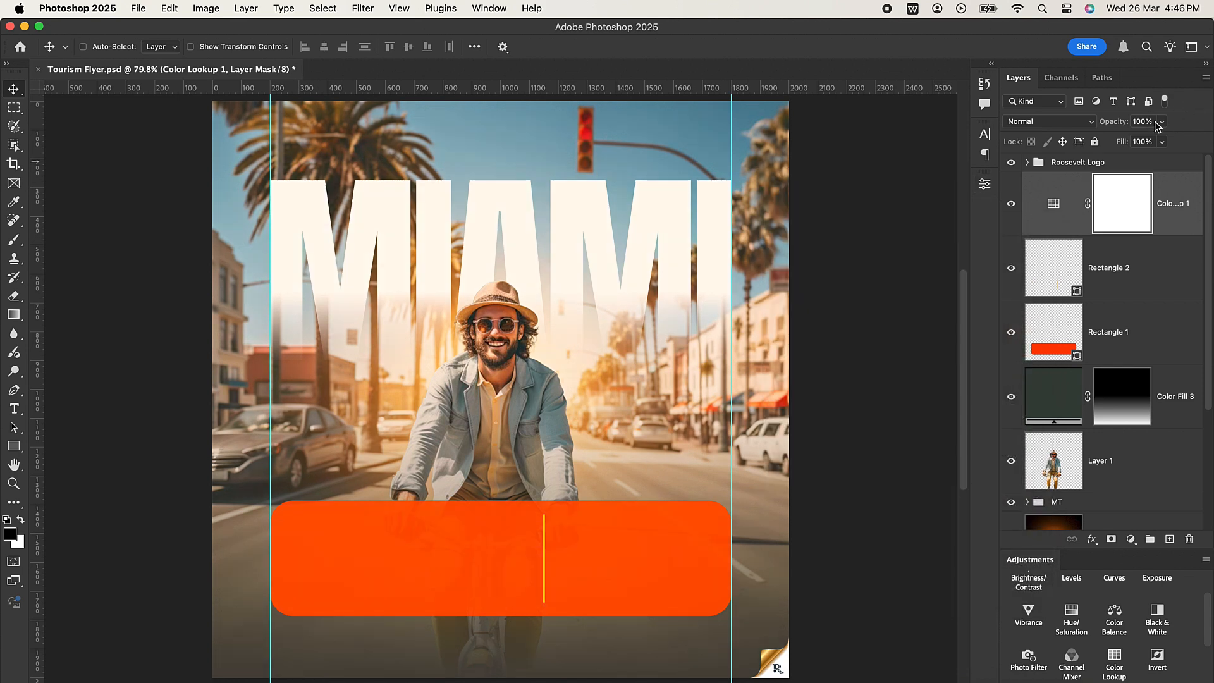
Lower the Color Lookup layer's opacity to 30% and check the grading by toggling its visibility off and on.
click(1118, 126)
text(3)
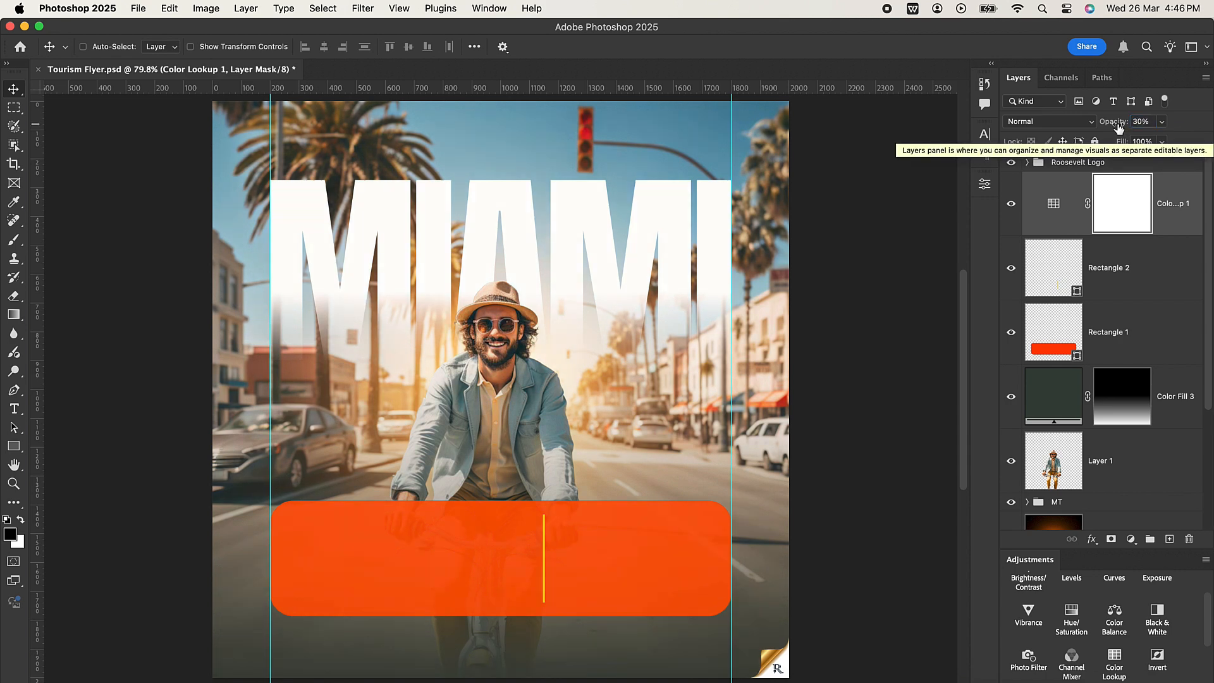
click(1164, 228)
click(1011, 205)
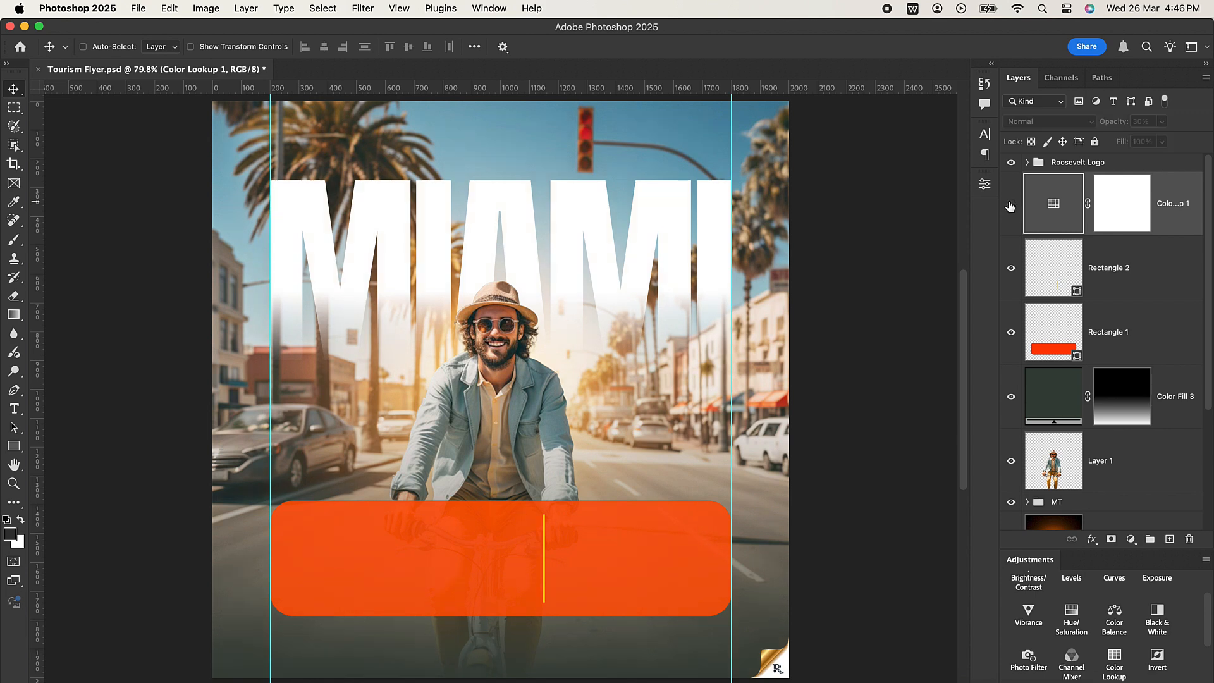
click(1010, 204)
Group all layers from the Color Lookup adjustment down to Sunny Boulevard Cyclist and name the group BG.
scroll(1189, 380, down, 5)
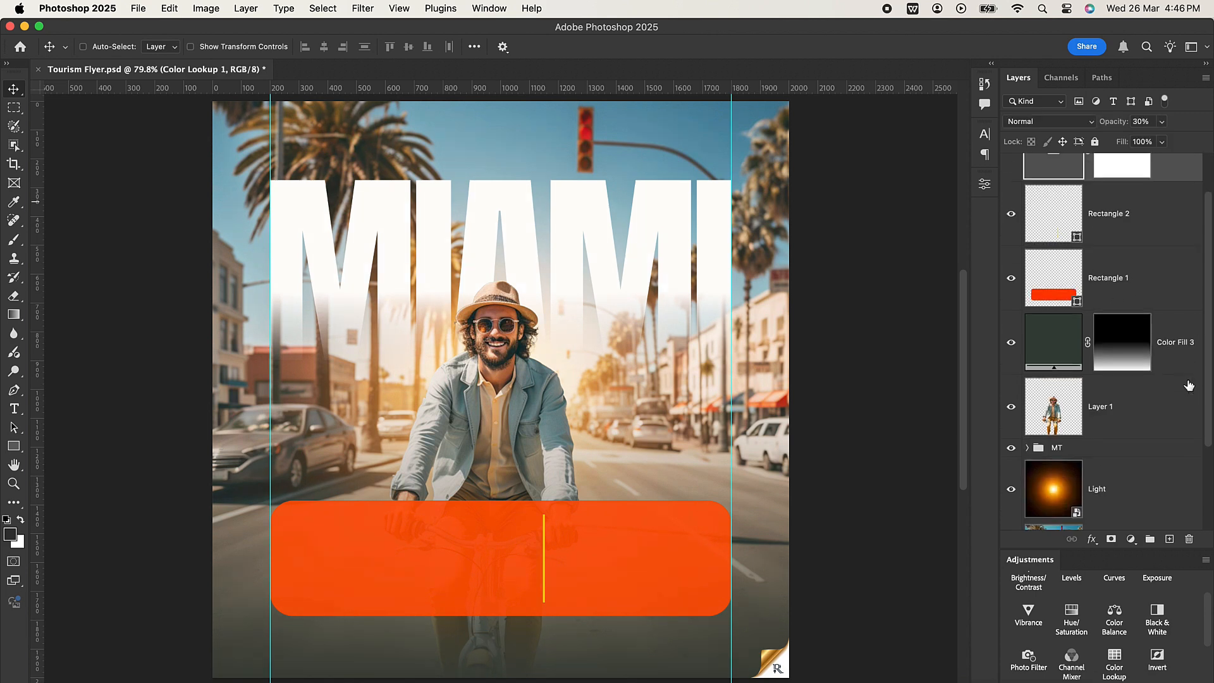
shift+click(1173, 432)
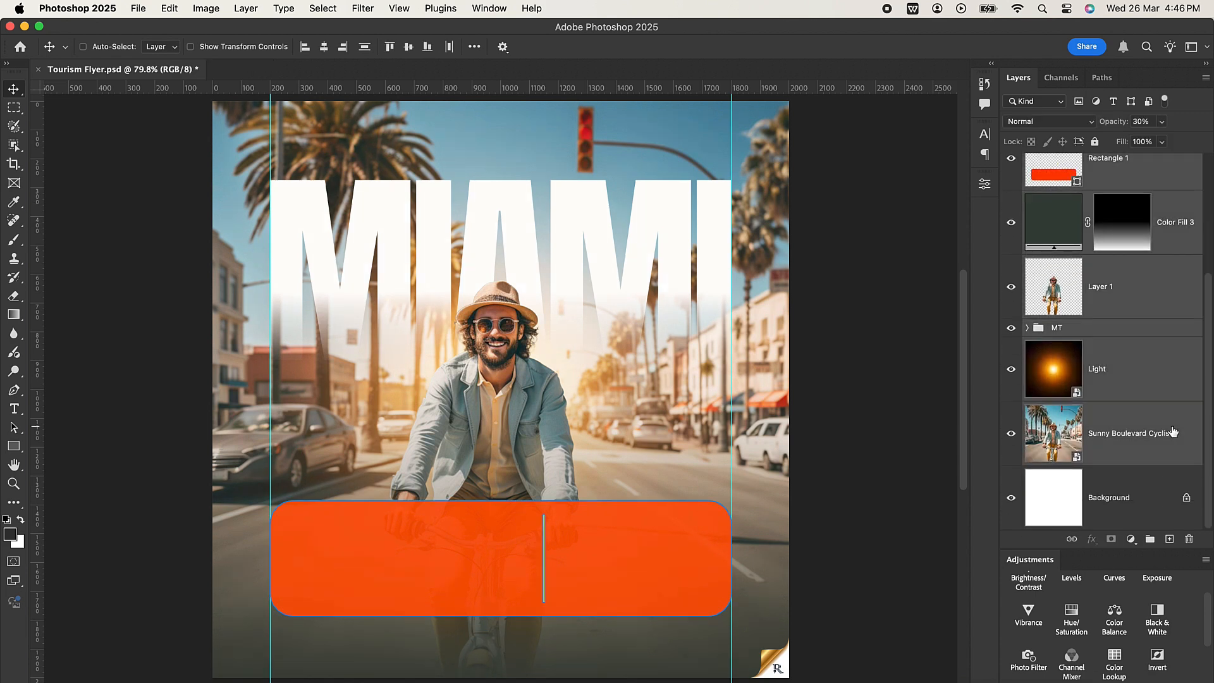
key(super+g)
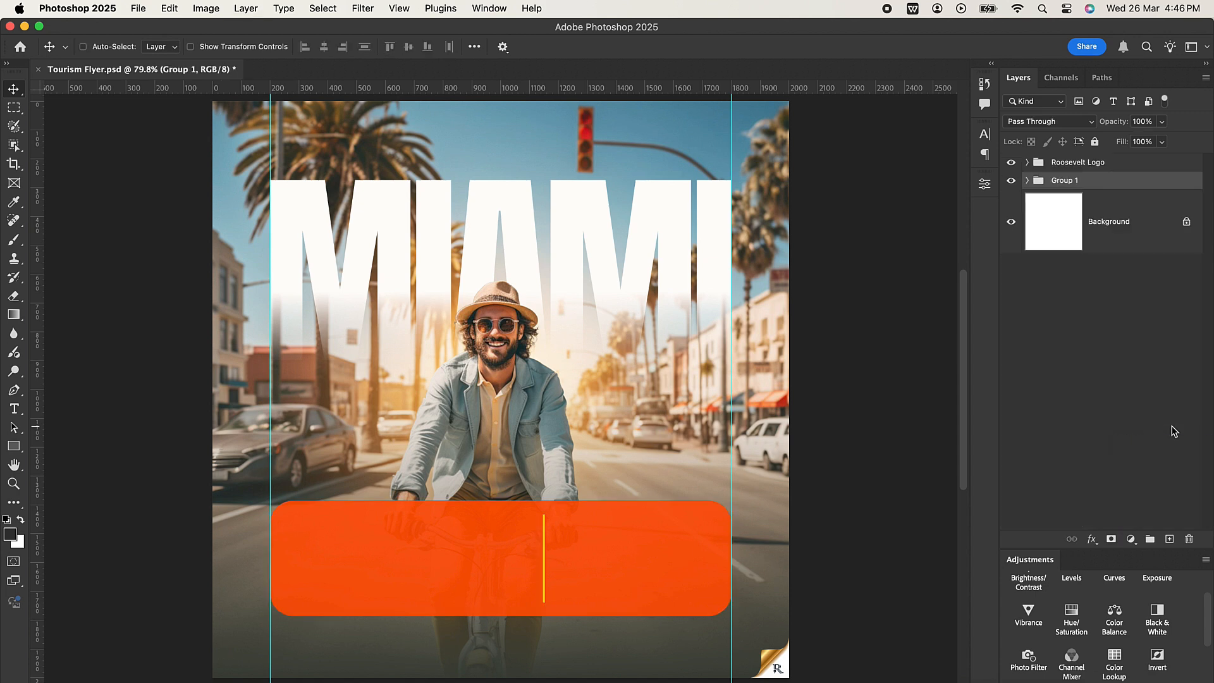
double_click(1065, 180)
text(BG)
key(Return)
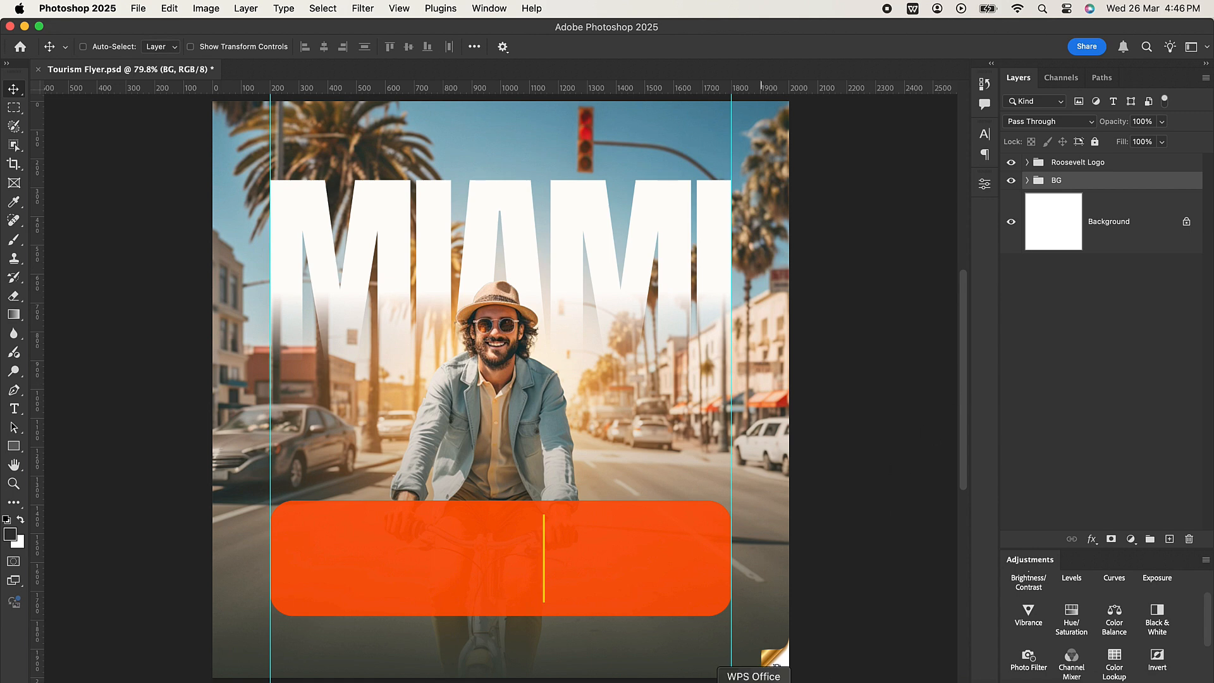
Switch to WPS Office and copy the line "Take Your Travel Experience to the Next Level!" from the document.
click(754, 680)
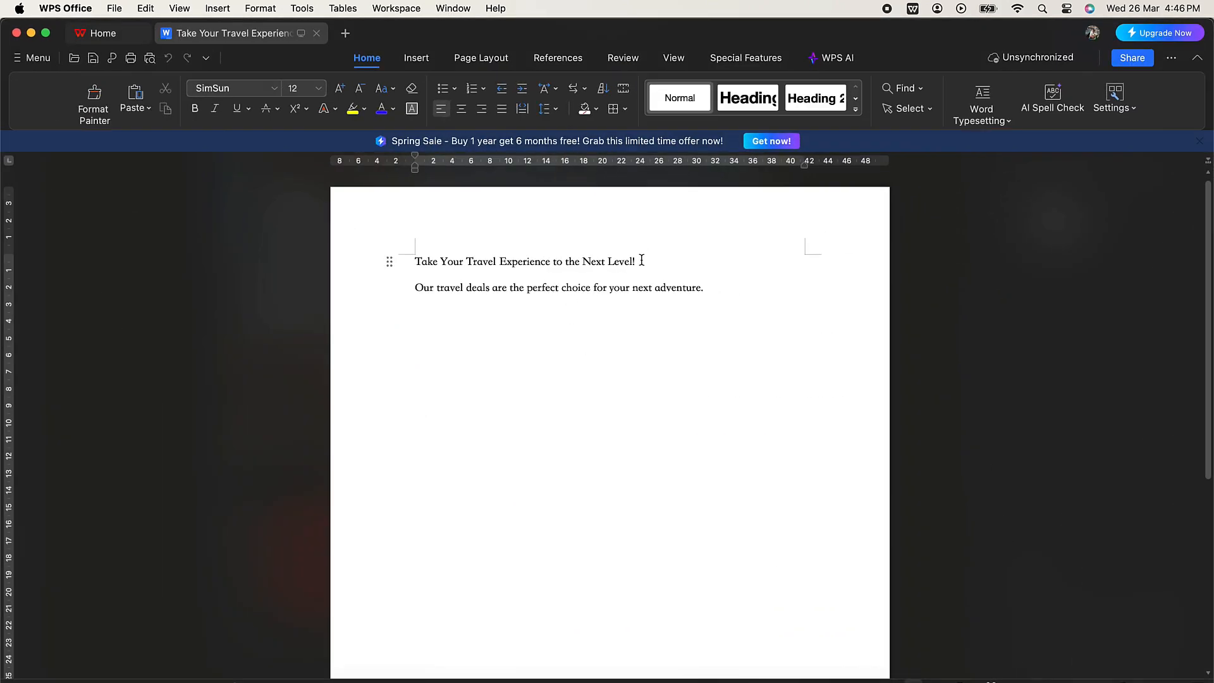
drag(638, 262, 414, 261)
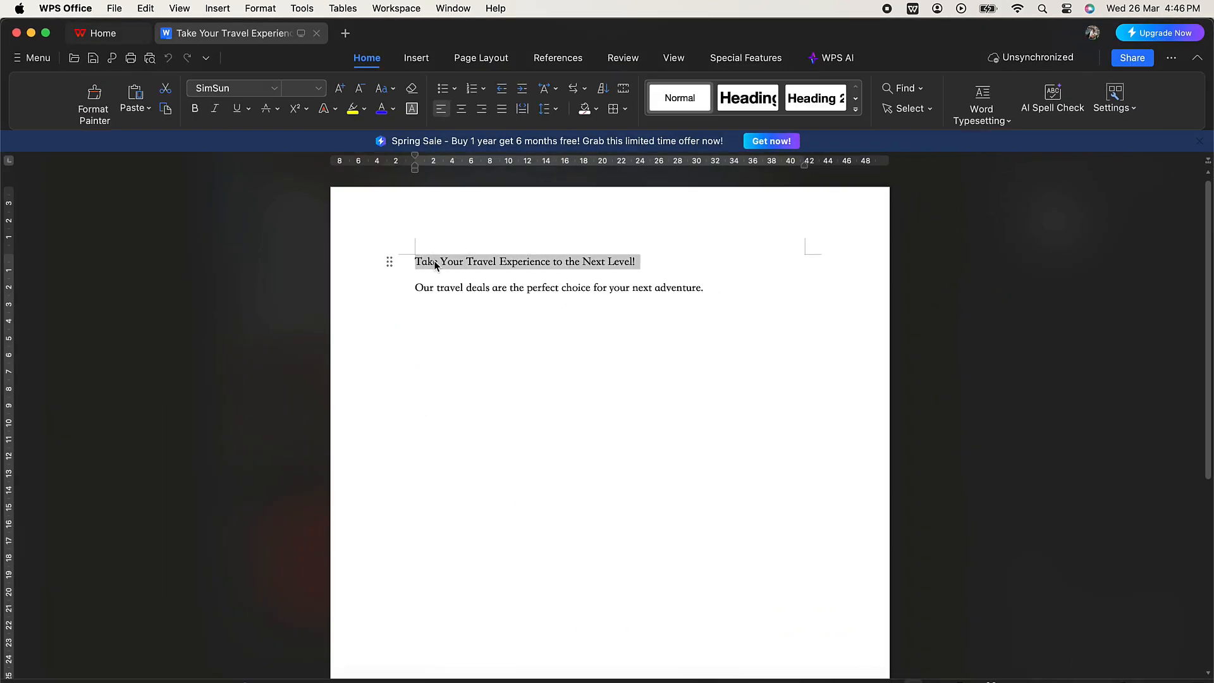
right_click(435, 263)
click(430, 264)
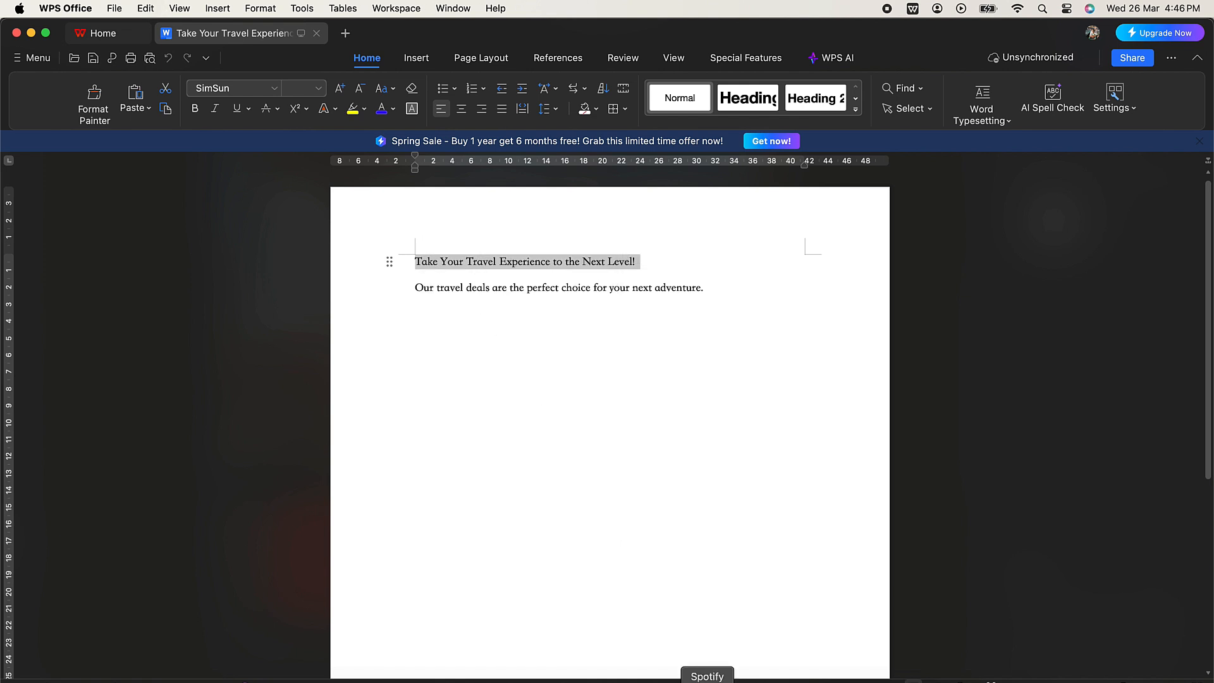
Switch back to Photoshop and paste the copied headline into a new paragraph text box on the orange panel, before the yellow divider.
click(412, 680)
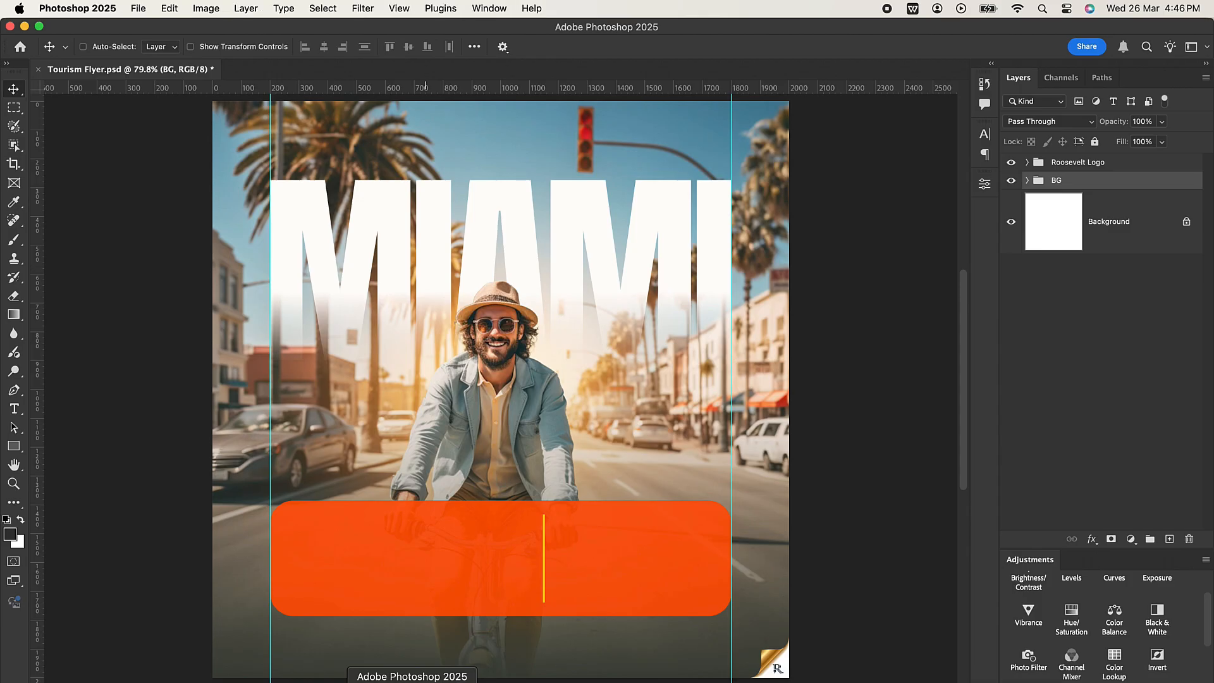
click(15, 410)
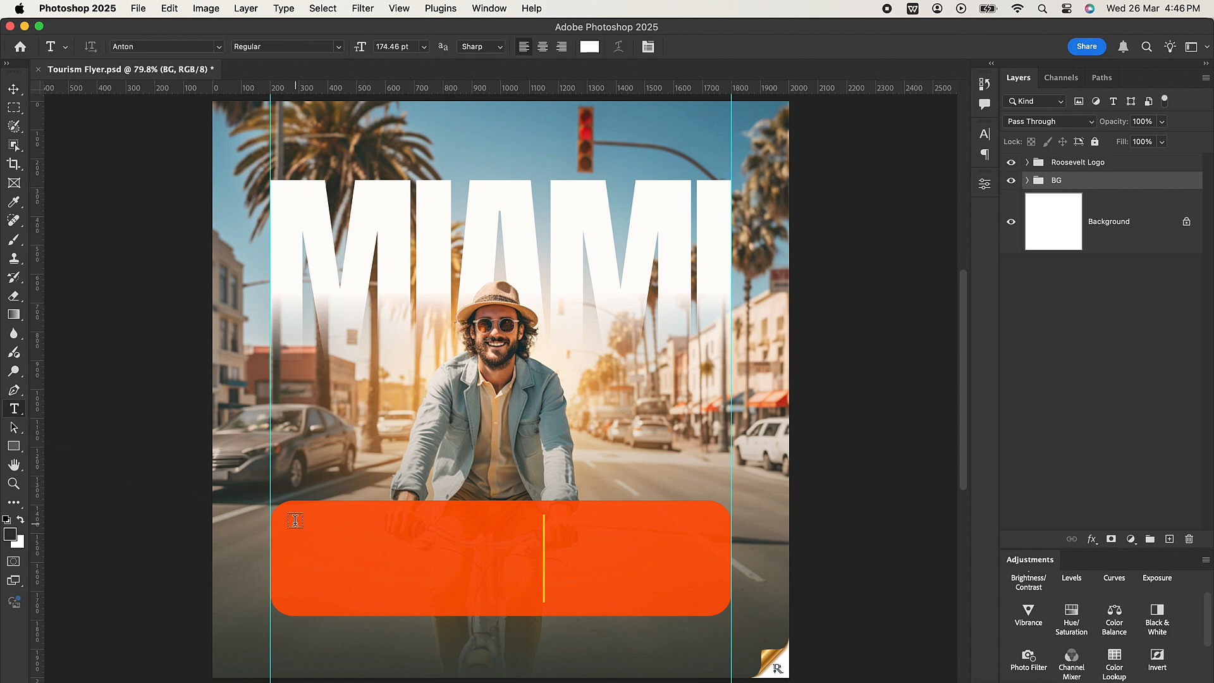
drag(295, 525, 517, 595)
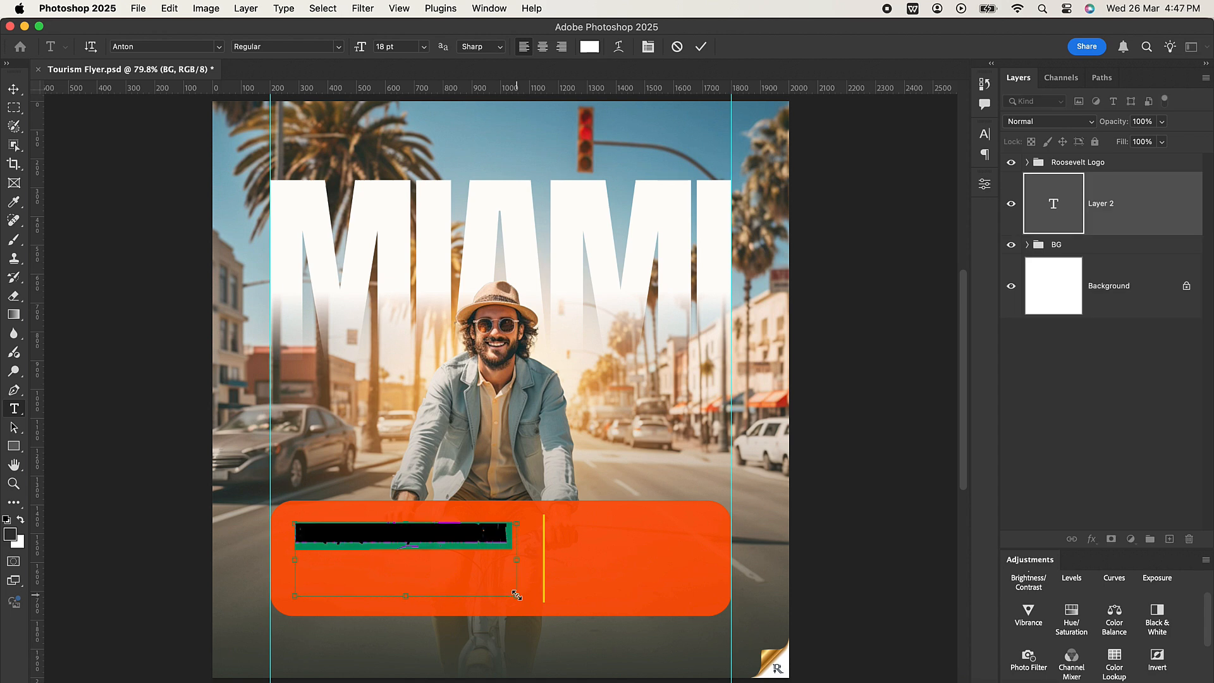
key(super+v)
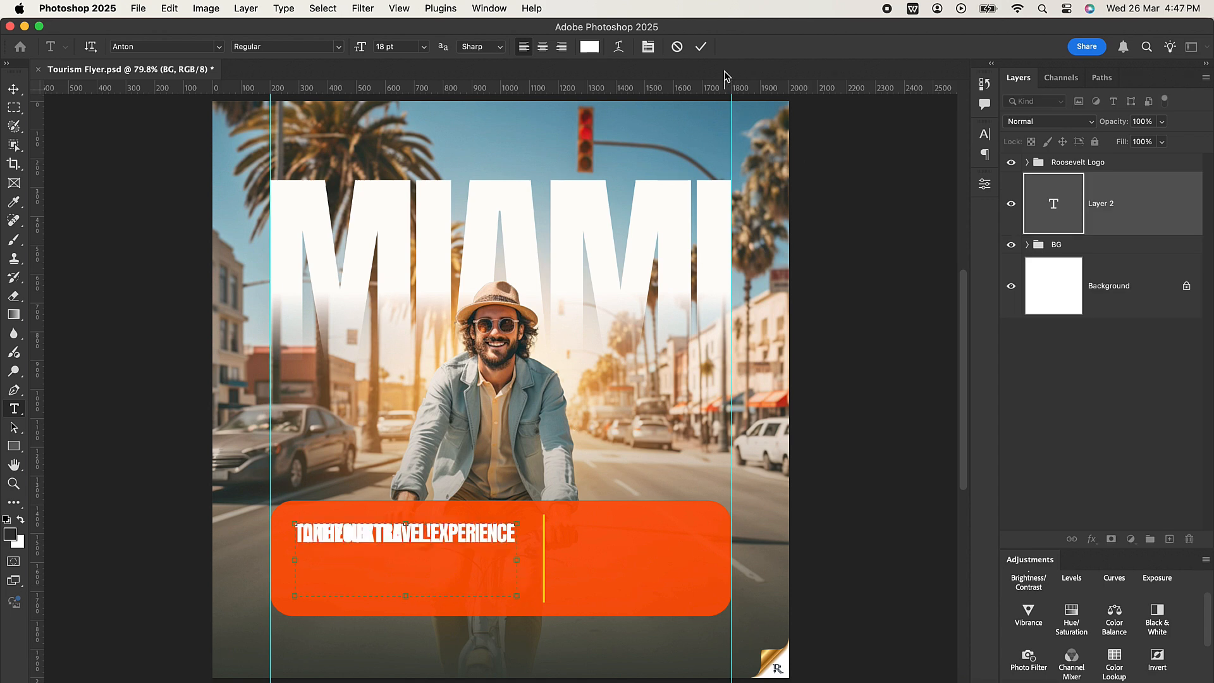
click(701, 47)
Set the headline text's leading to Auto and turn off All Caps.
click(985, 135)
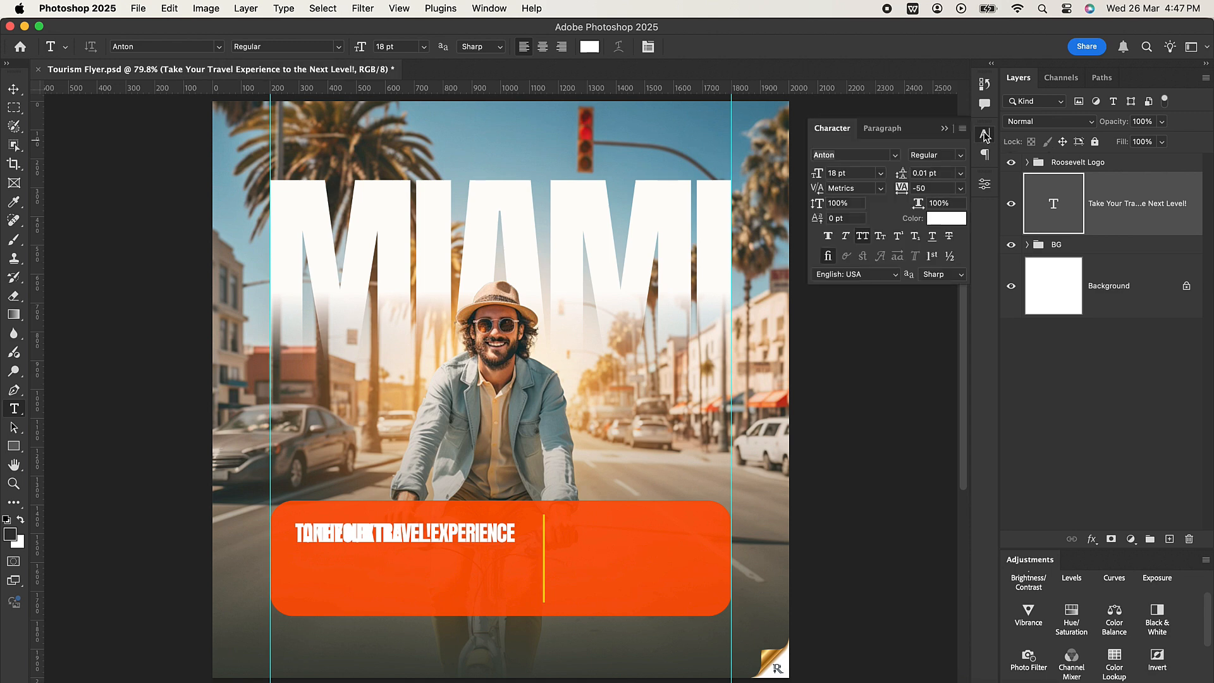
click(961, 173)
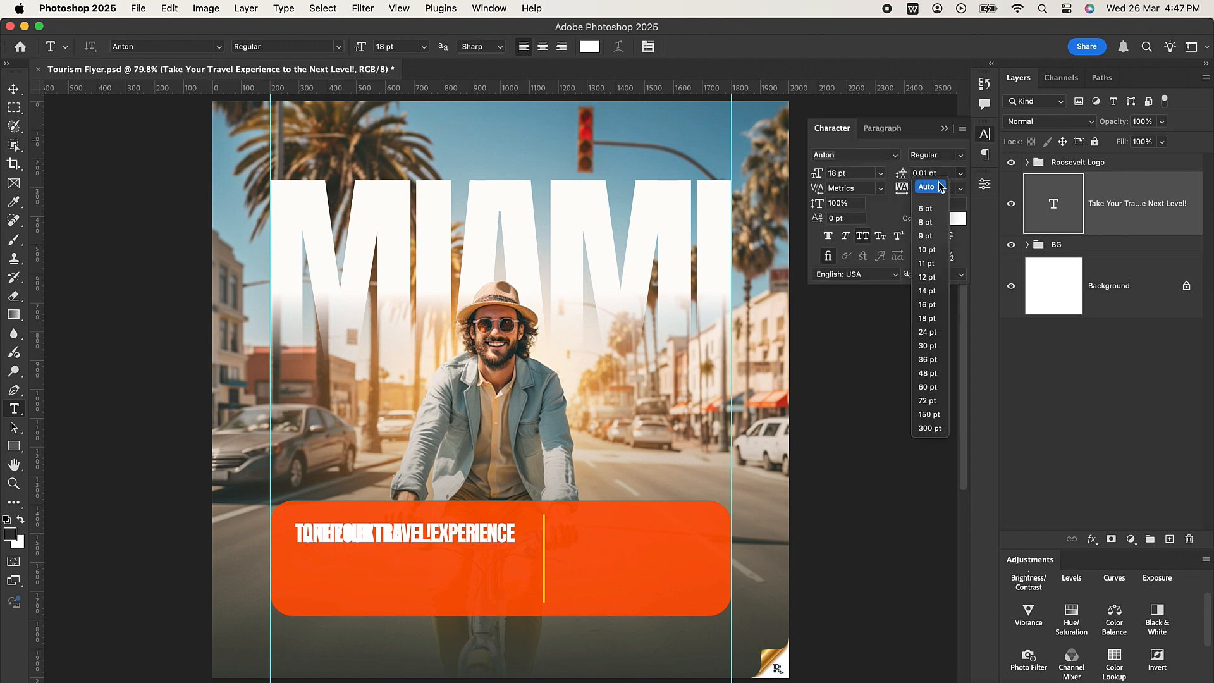
click(928, 190)
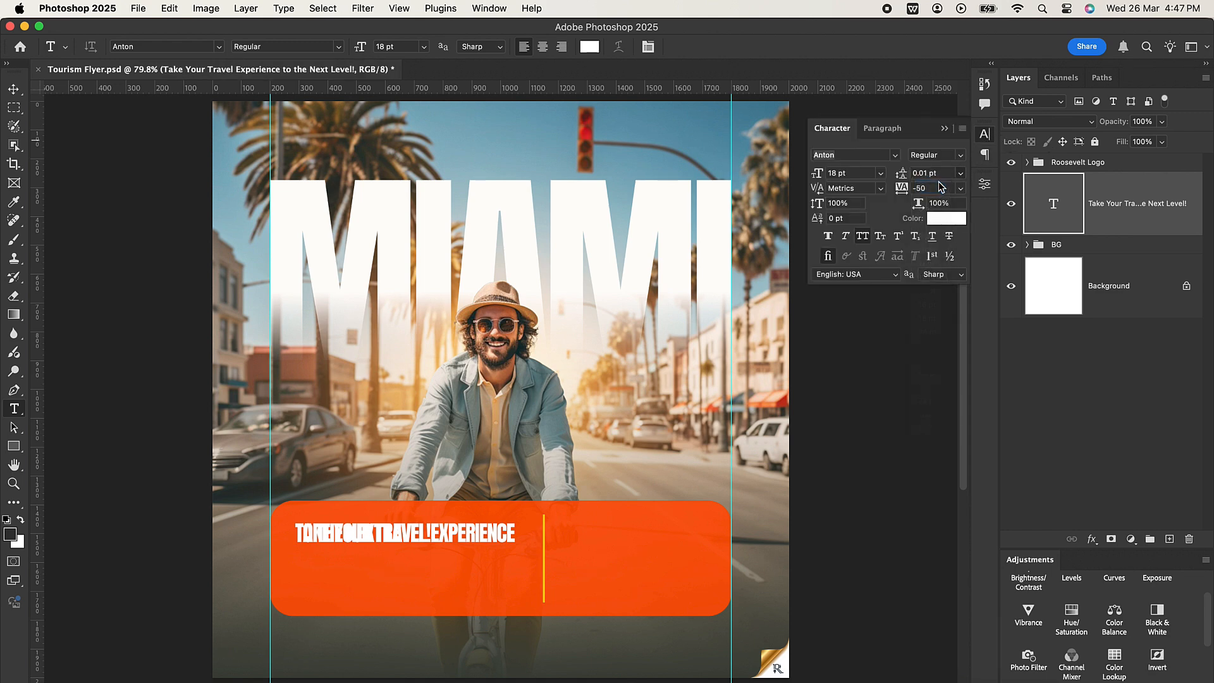
click(863, 237)
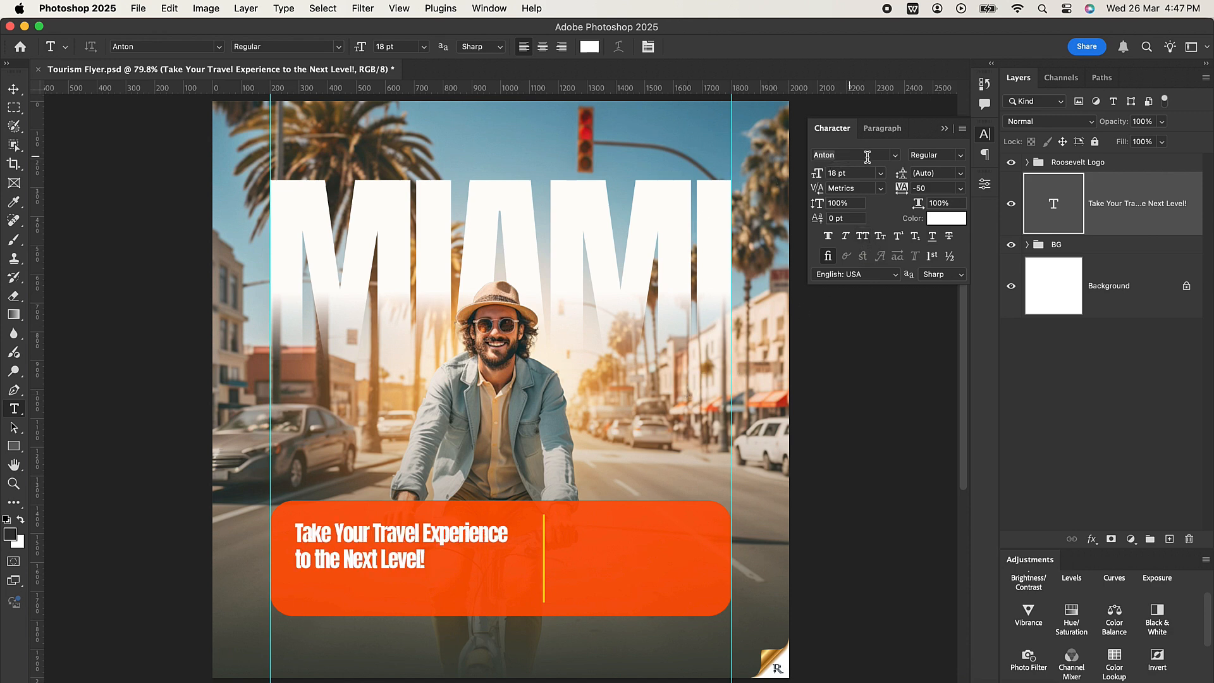
Change the headline's font to Montserrat Bold and apply Faux Bold.
click(894, 155)
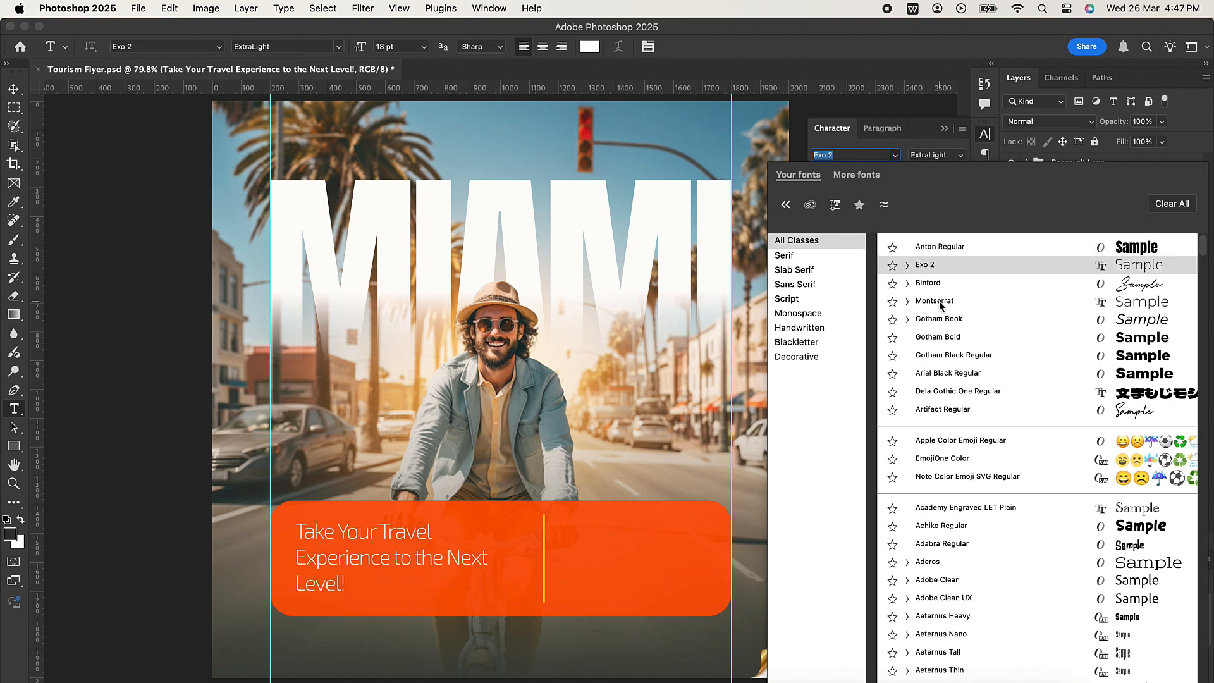
click(939, 301)
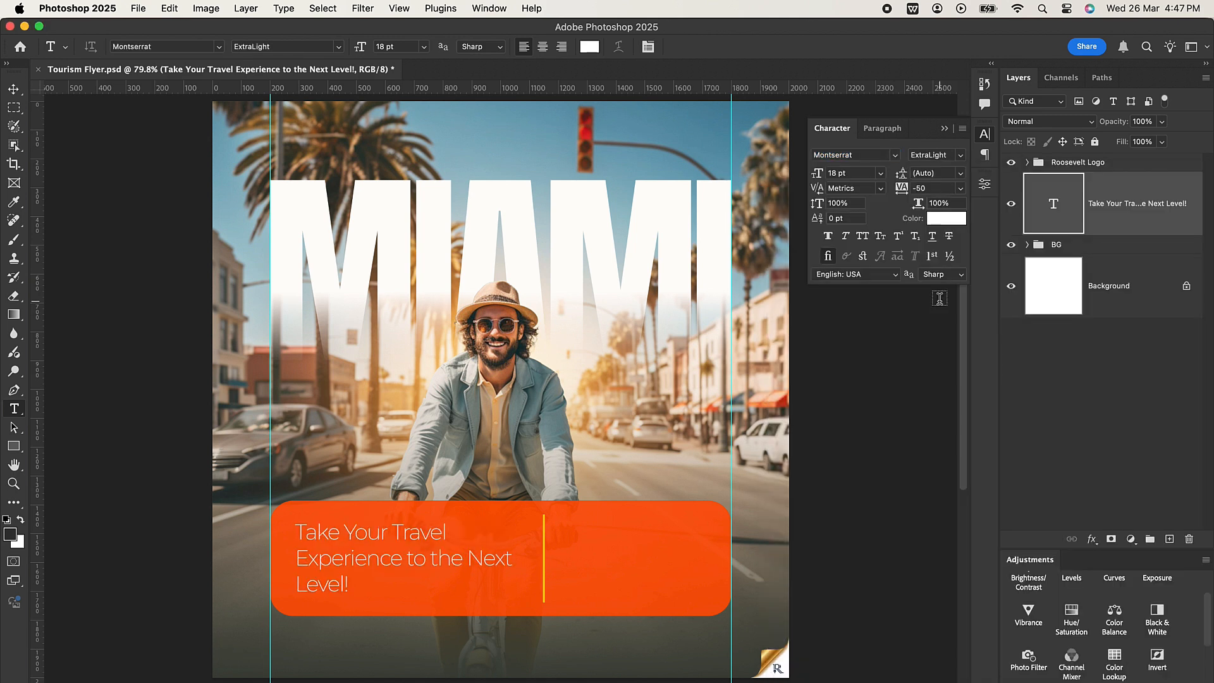
click(961, 155)
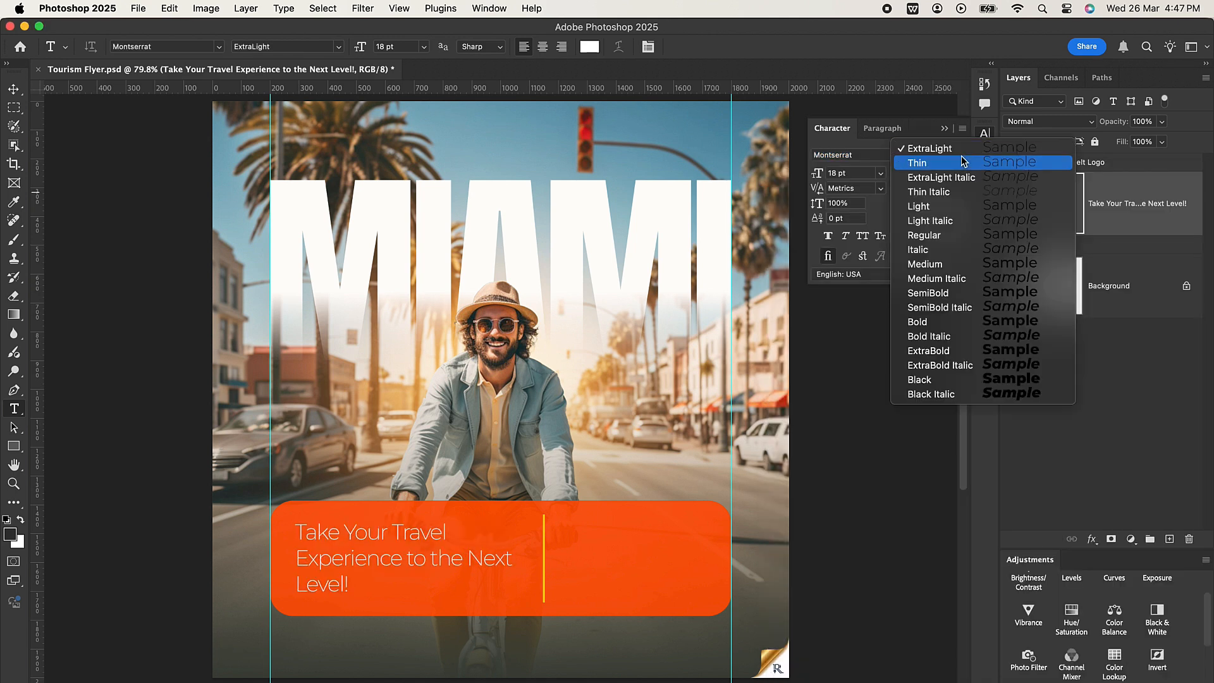
click(927, 323)
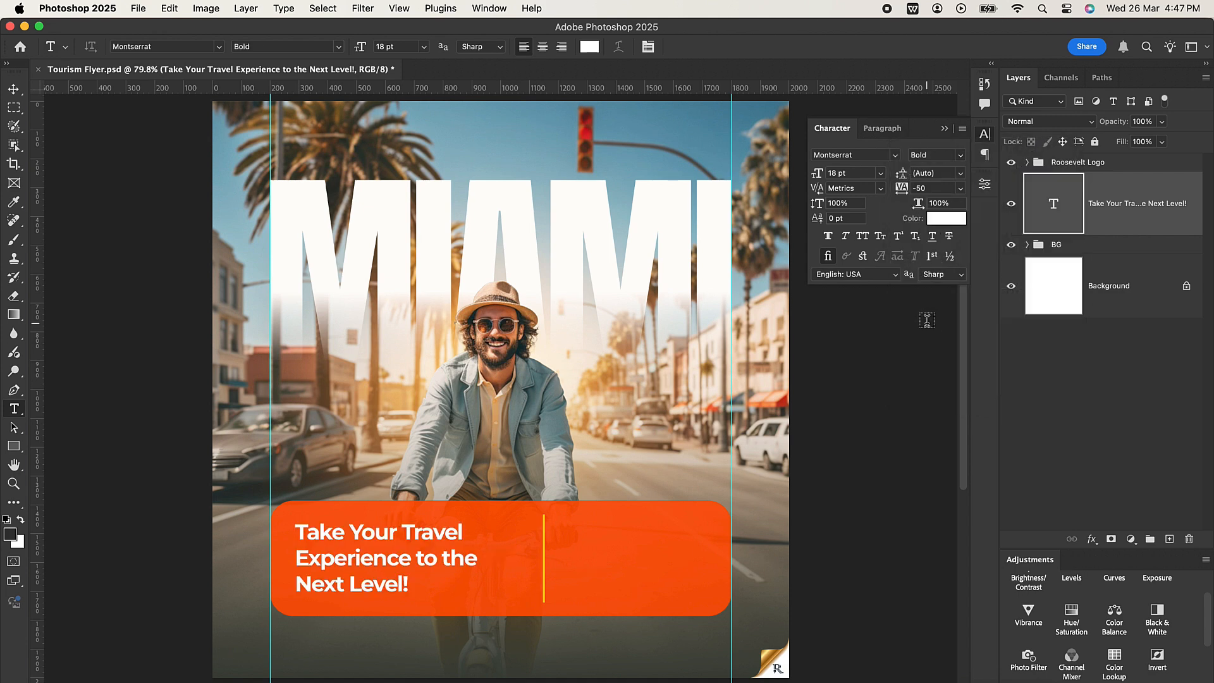
click(14, 89)
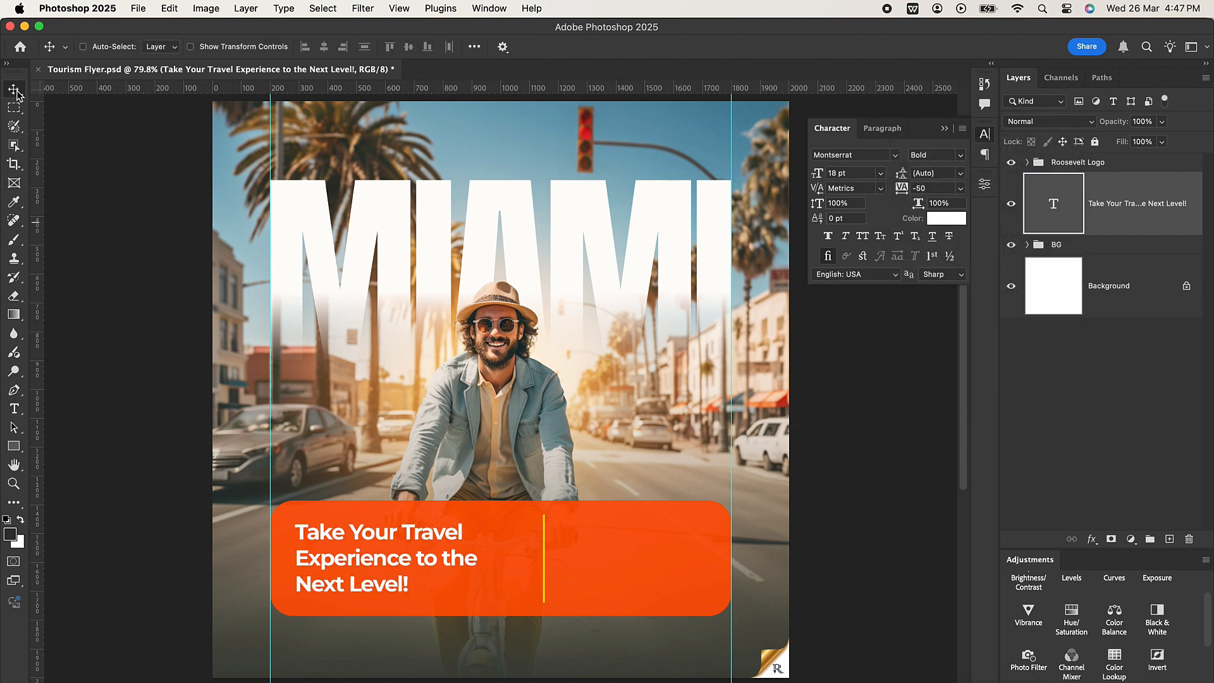
click(828, 236)
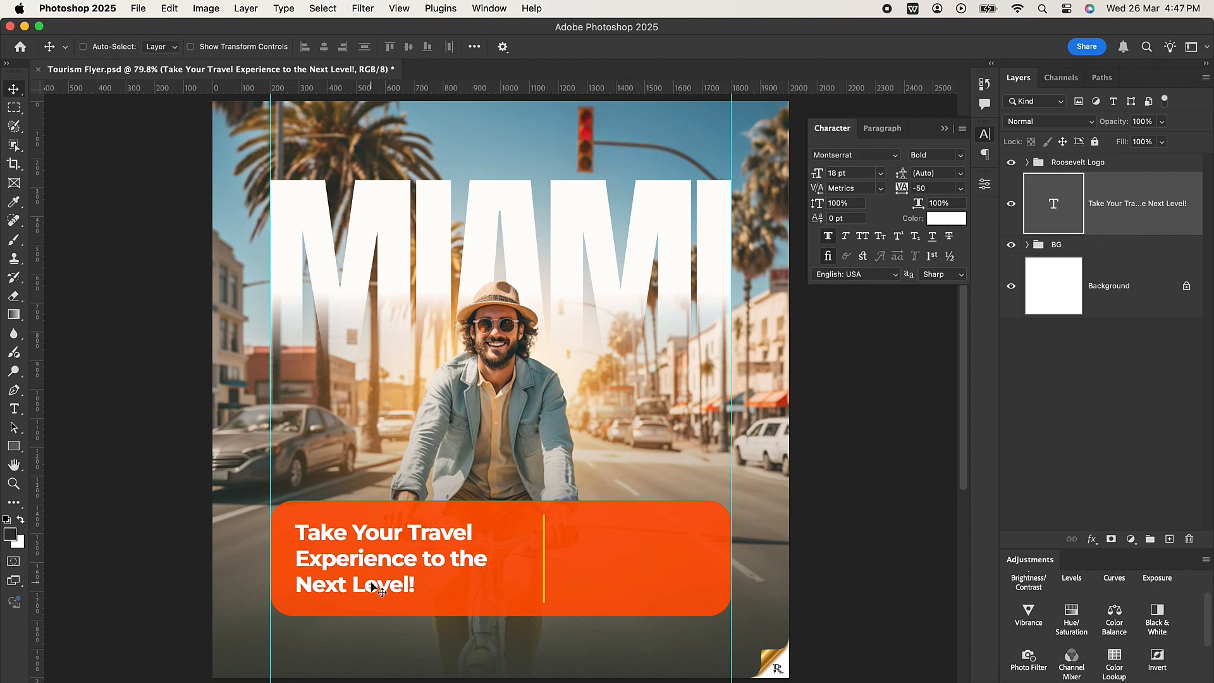
Tighten the headline's line spacing by setting the leading to 18 pt.
scroll(379, 590, up, 2)
scroll(380, 591, up, 1)
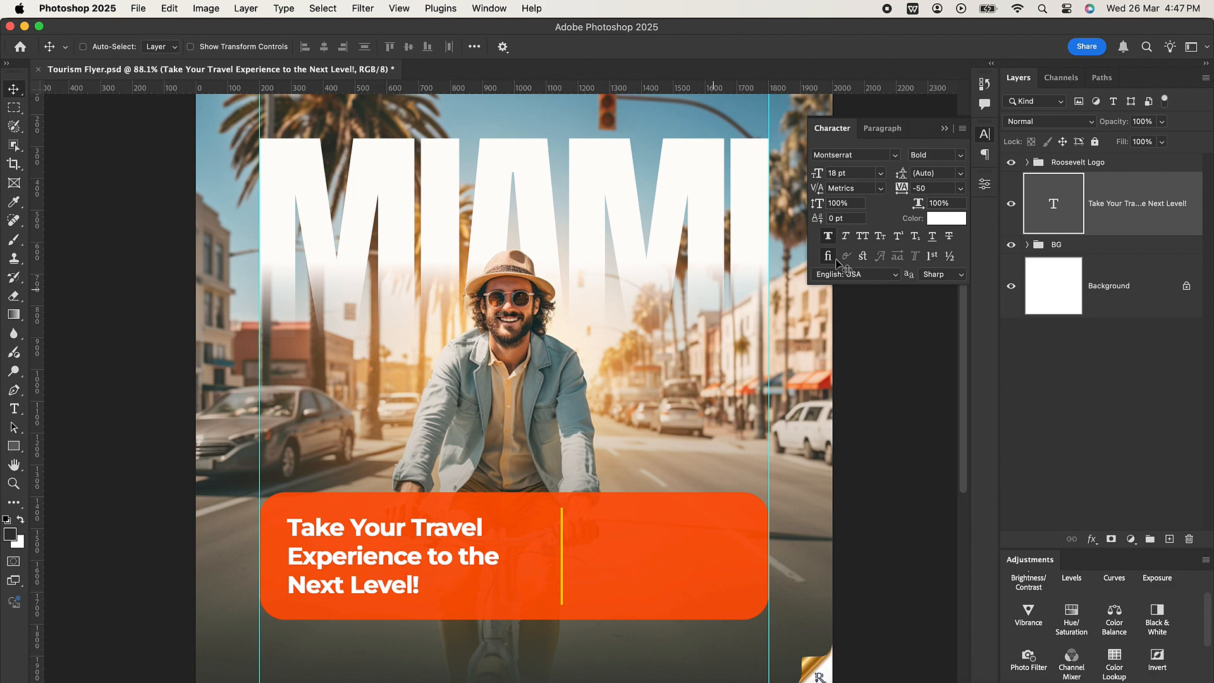
click(914, 172)
text(18)
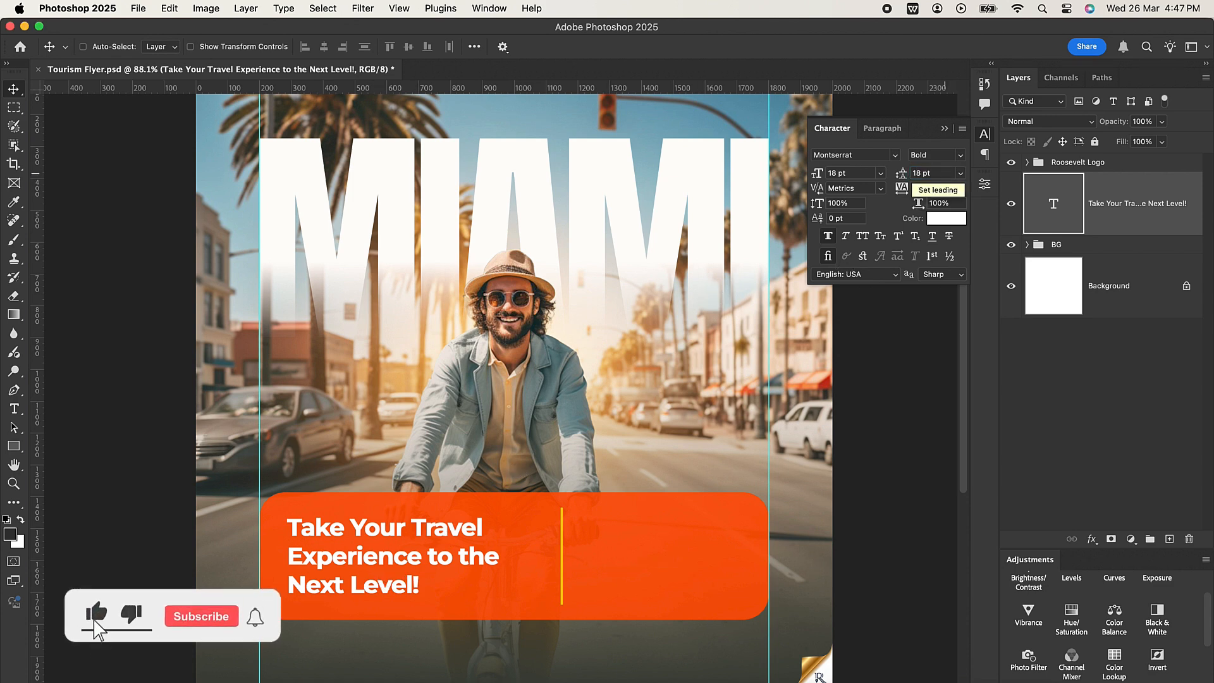
text(8)
key(Return)
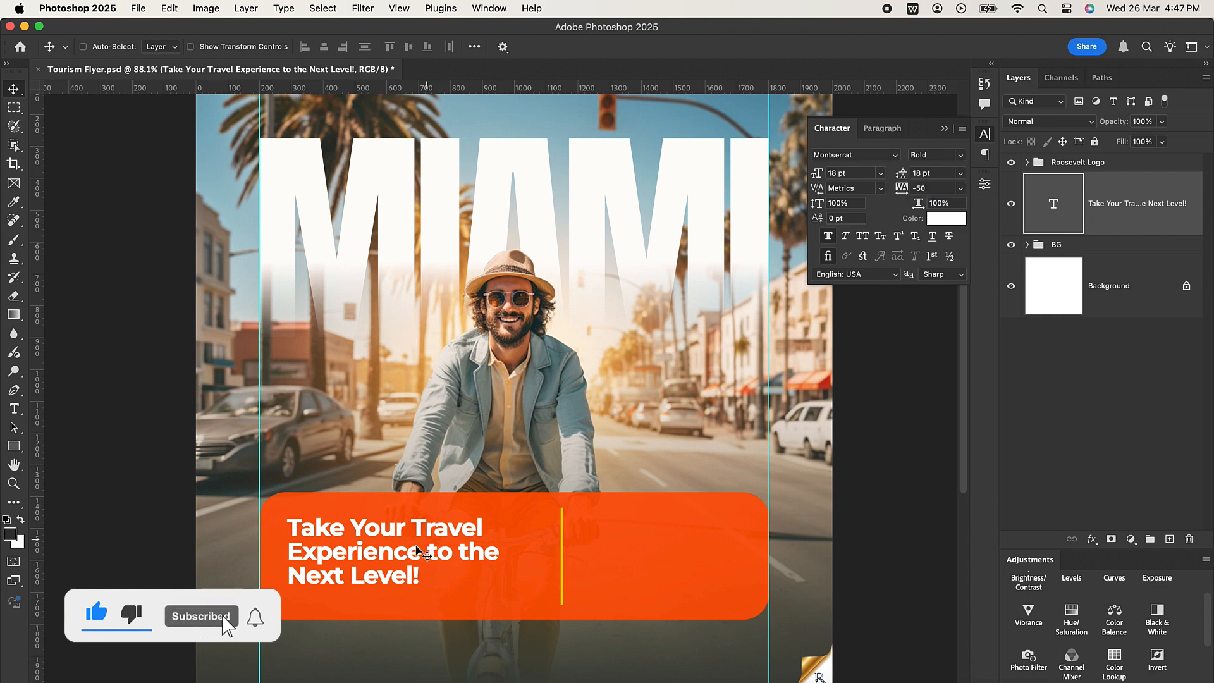
Shift the headline slightly right toward the yellow divider and set its font size to 20 pt.
drag(400, 552, 415, 552)
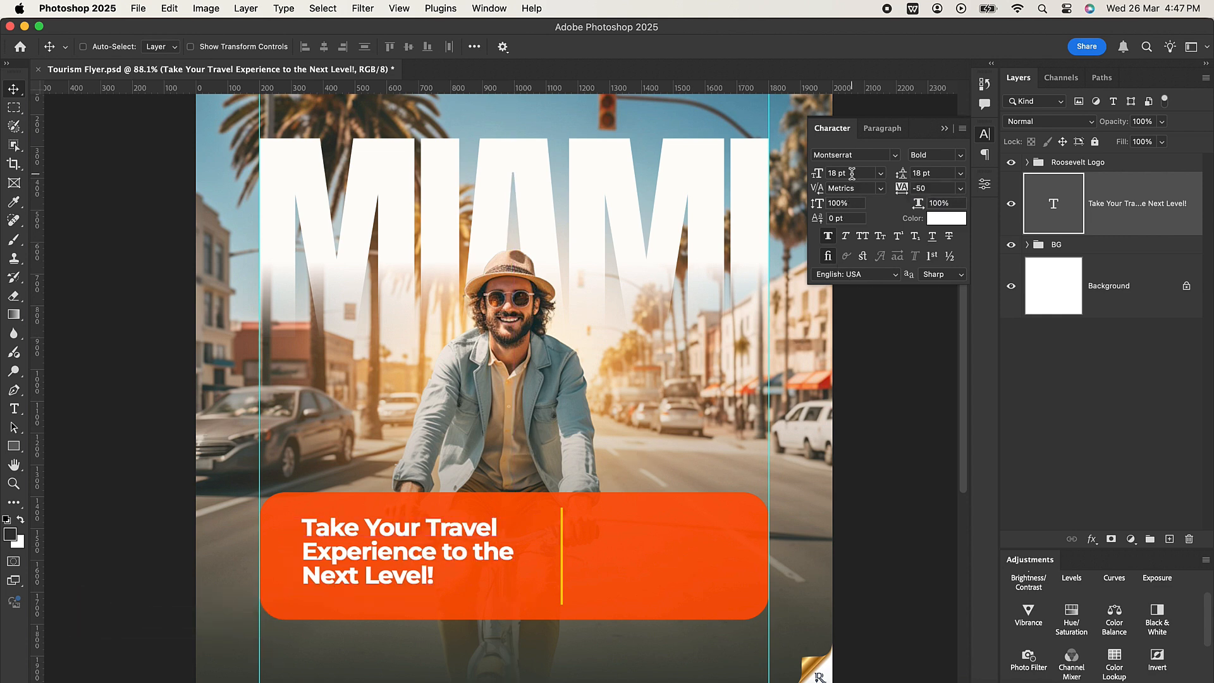
drag(851, 173, 833, 173)
text(20)
key(Return)
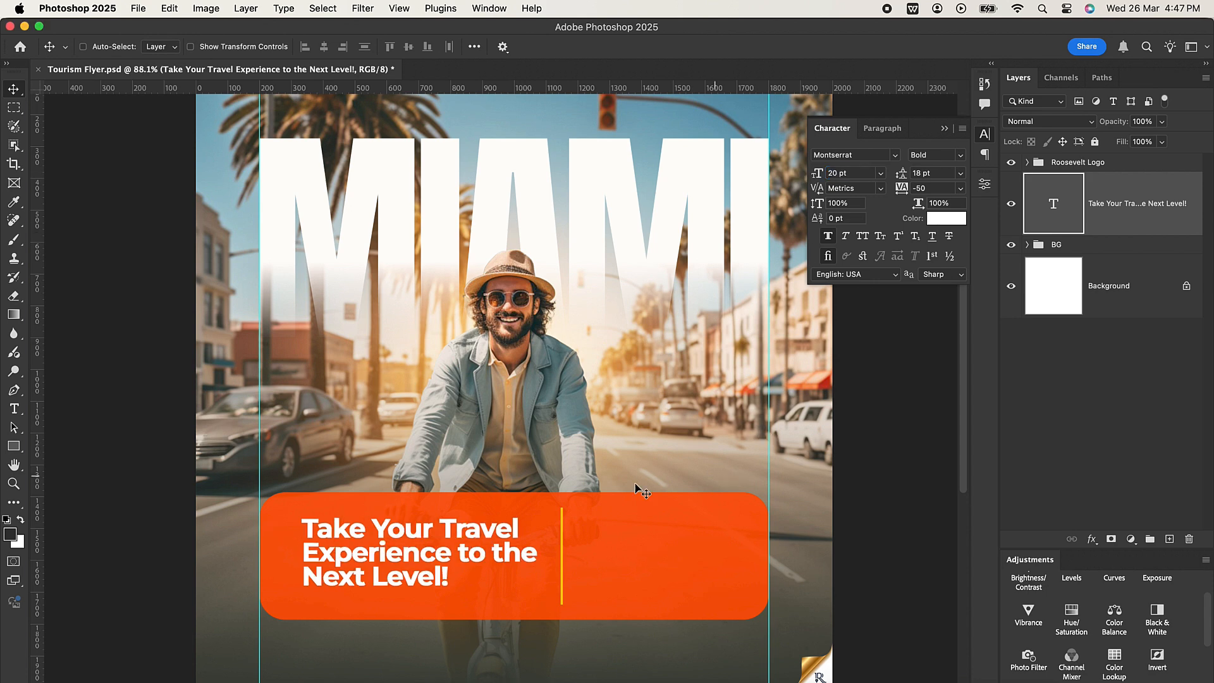
Expand the BG group and align the headline's vertical centre with the orange panel.
scroll(482, 570, up, 3)
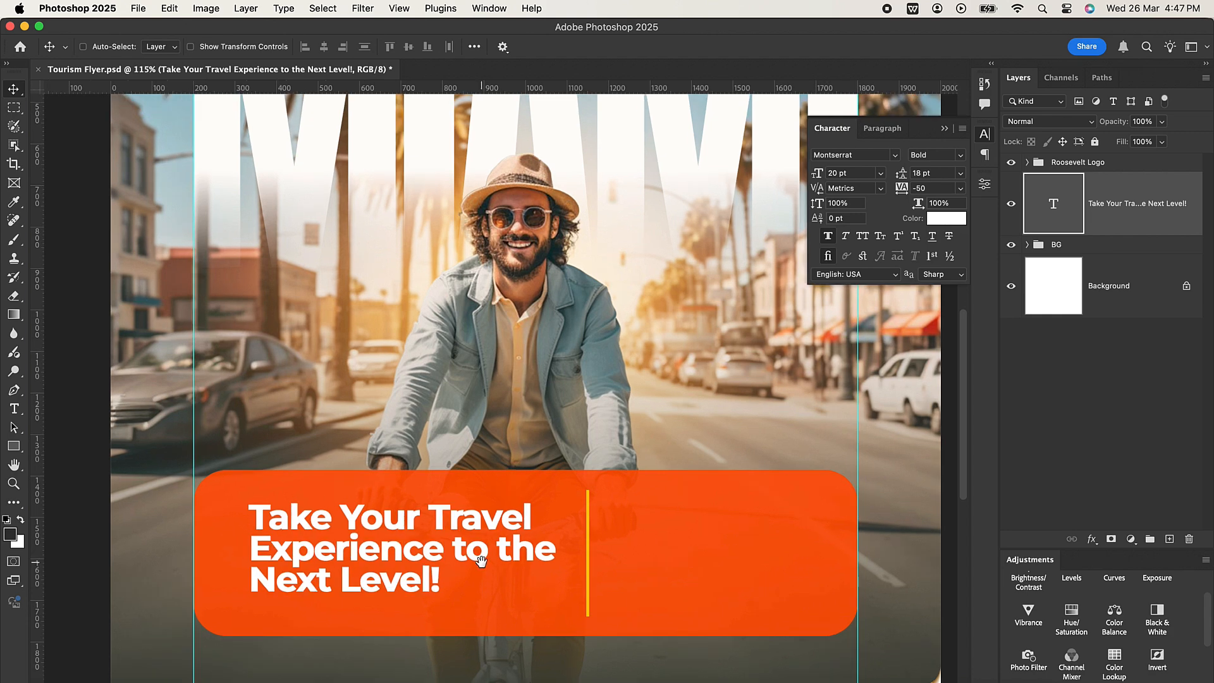
scroll(471, 513, down, 3)
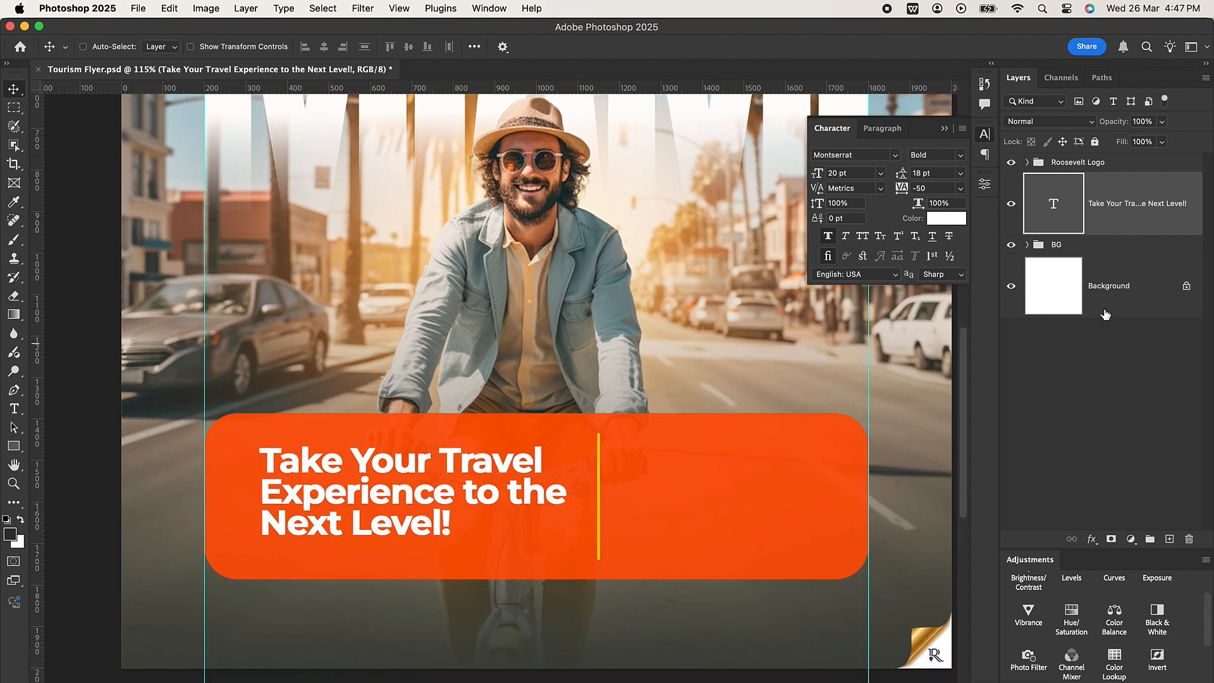
click(1028, 246)
click(1152, 420)
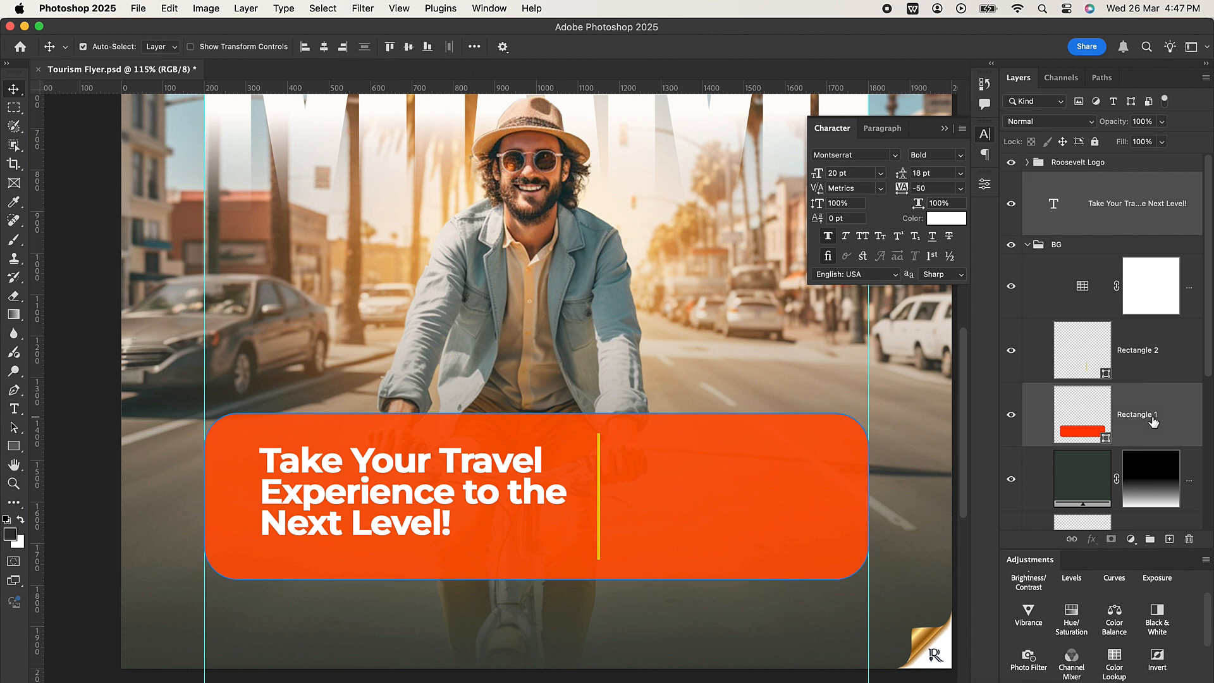
click(409, 54)
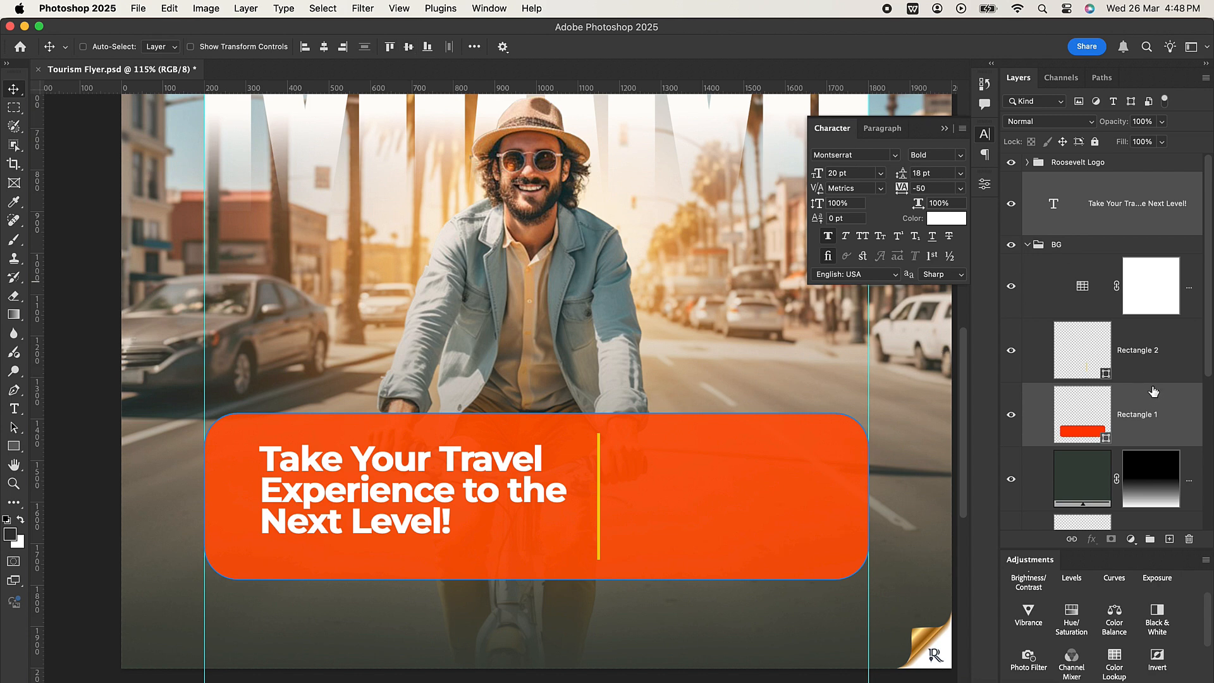
Shorten the headline's text box to fit its three lines and vertically centre it on the orange panel again.
click(1129, 220)
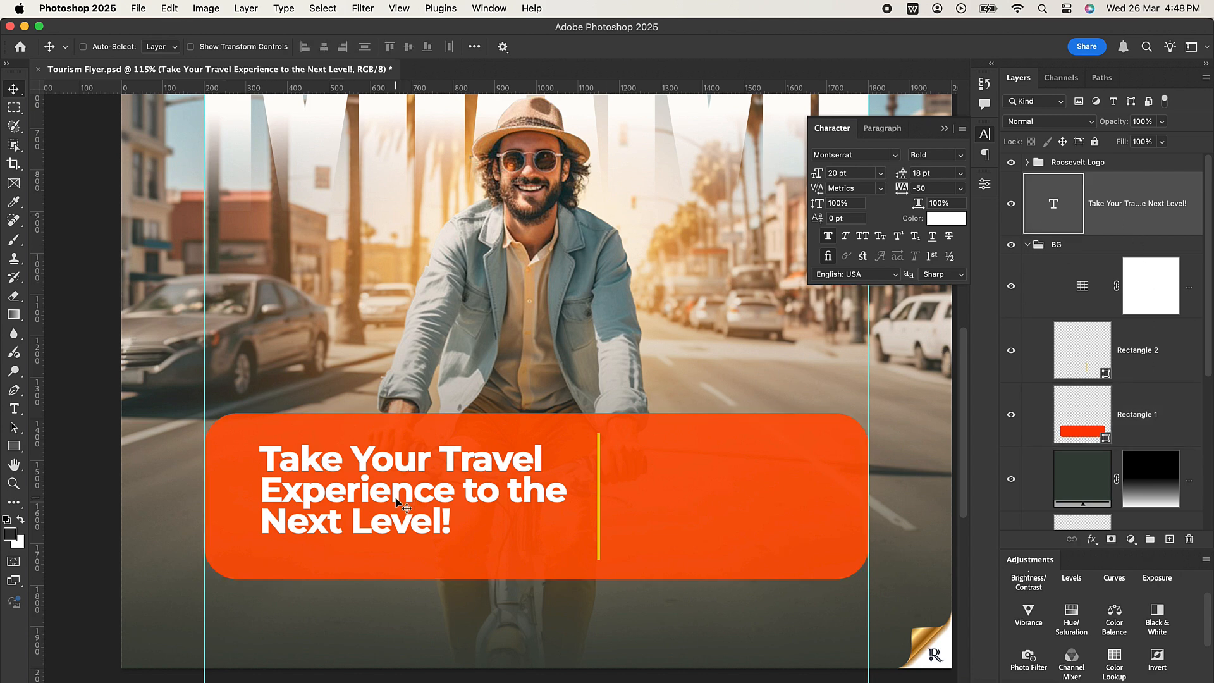
double_click(1054, 203)
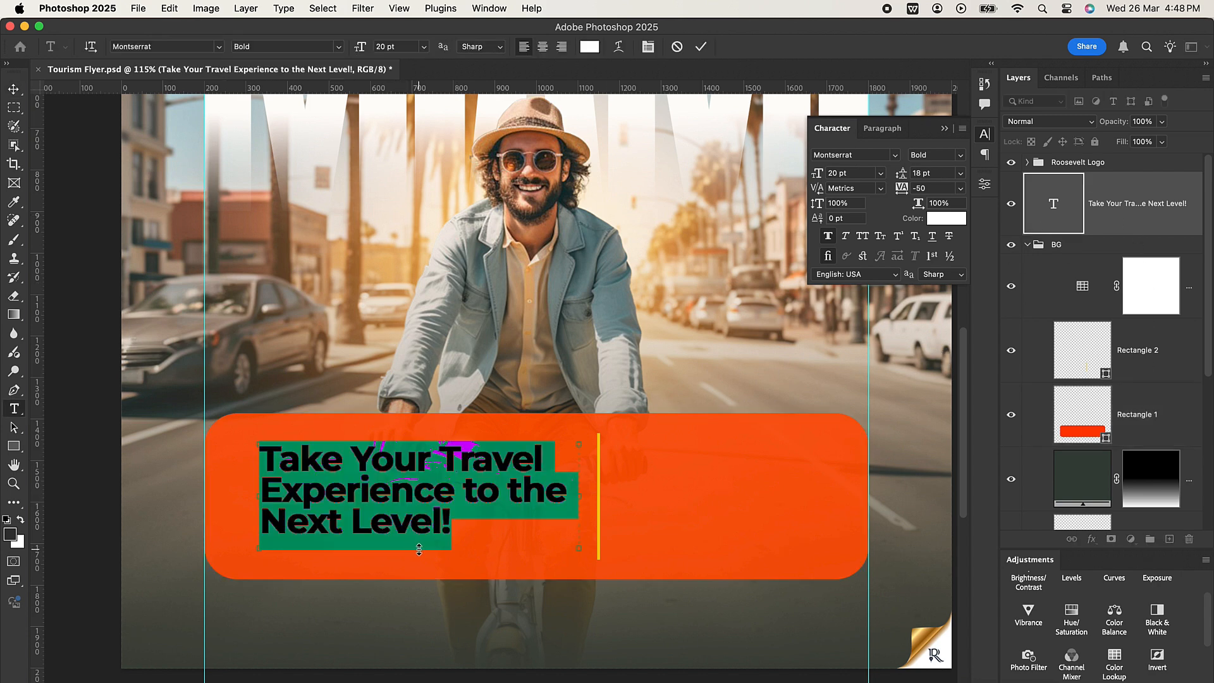
drag(419, 549, 420, 533)
click(700, 46)
key(v)
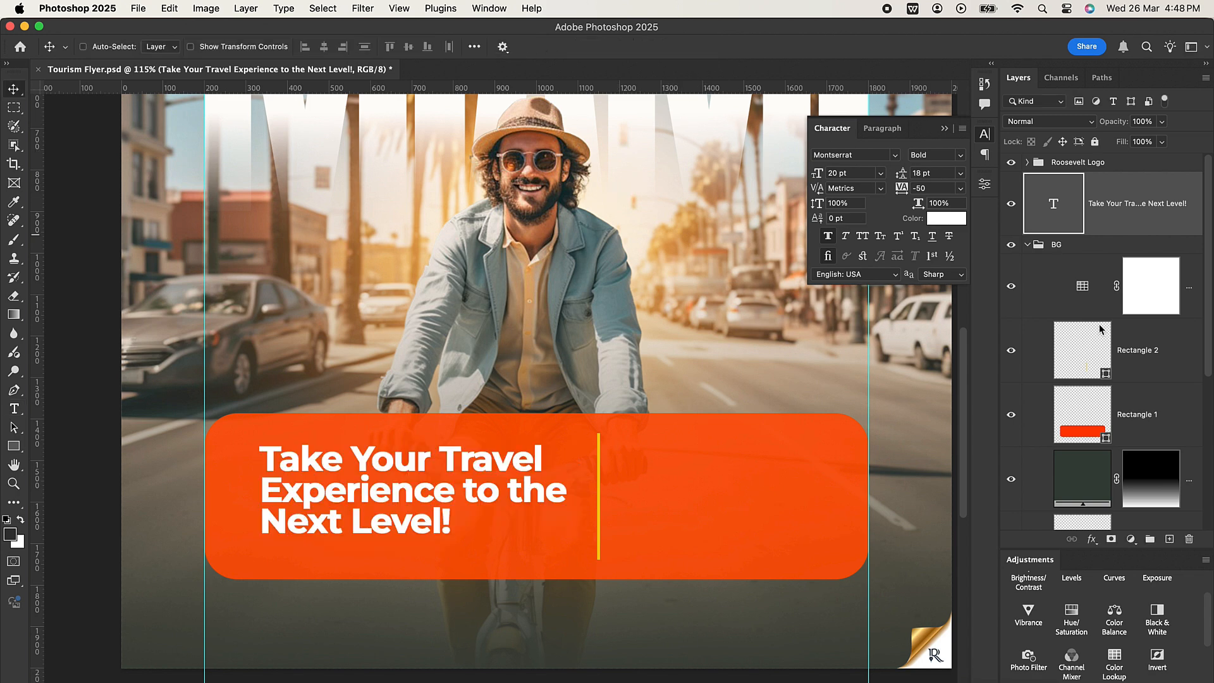
click(1156, 420)
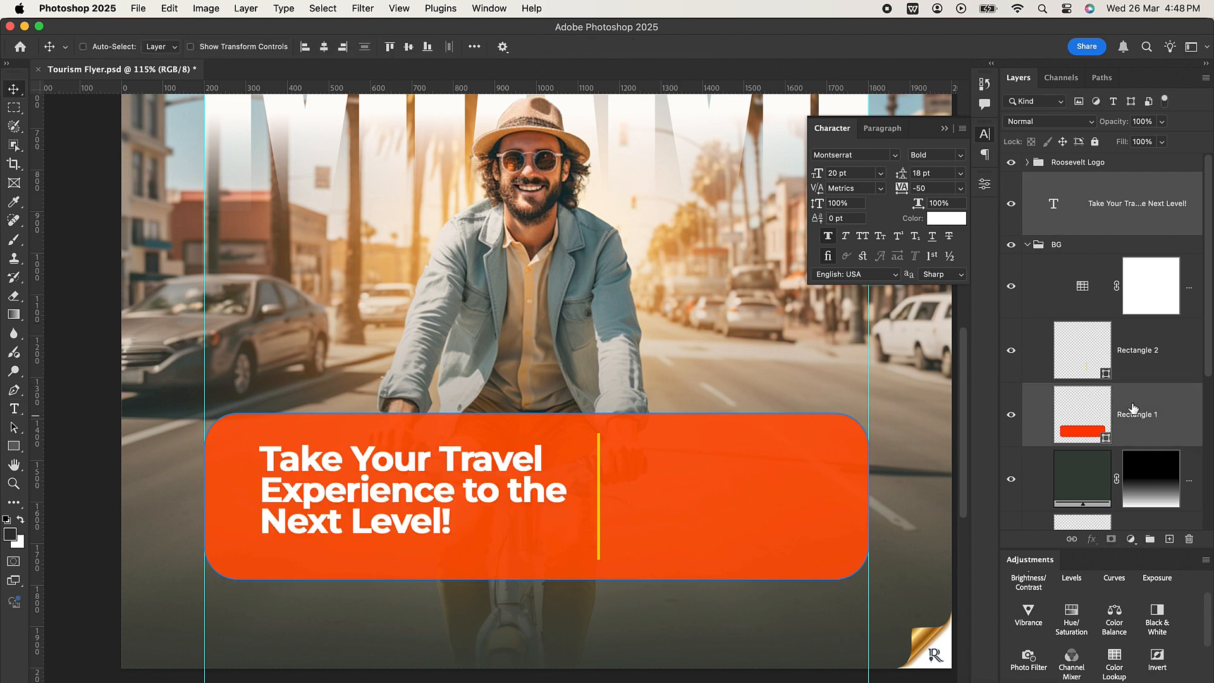
click(406, 48)
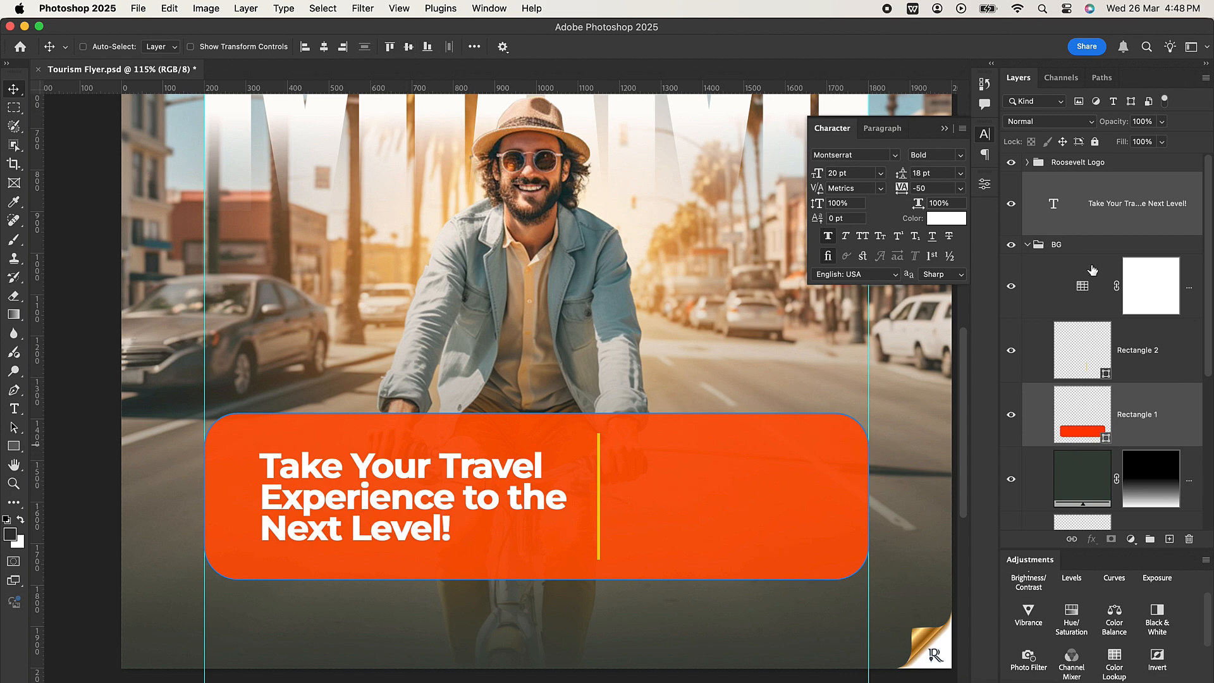
Set only the words "Next Level!" in the headline to Montserrat Medium.
click(1131, 203)
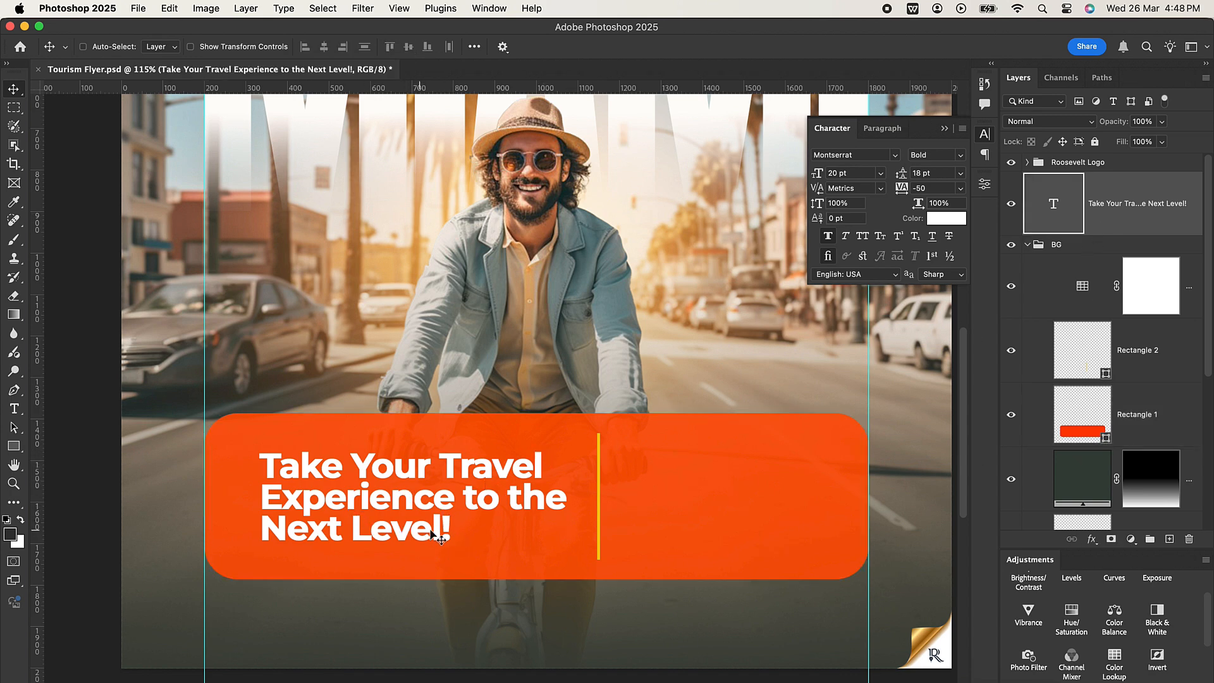
double_click(448, 524)
drag(447, 524, 260, 524)
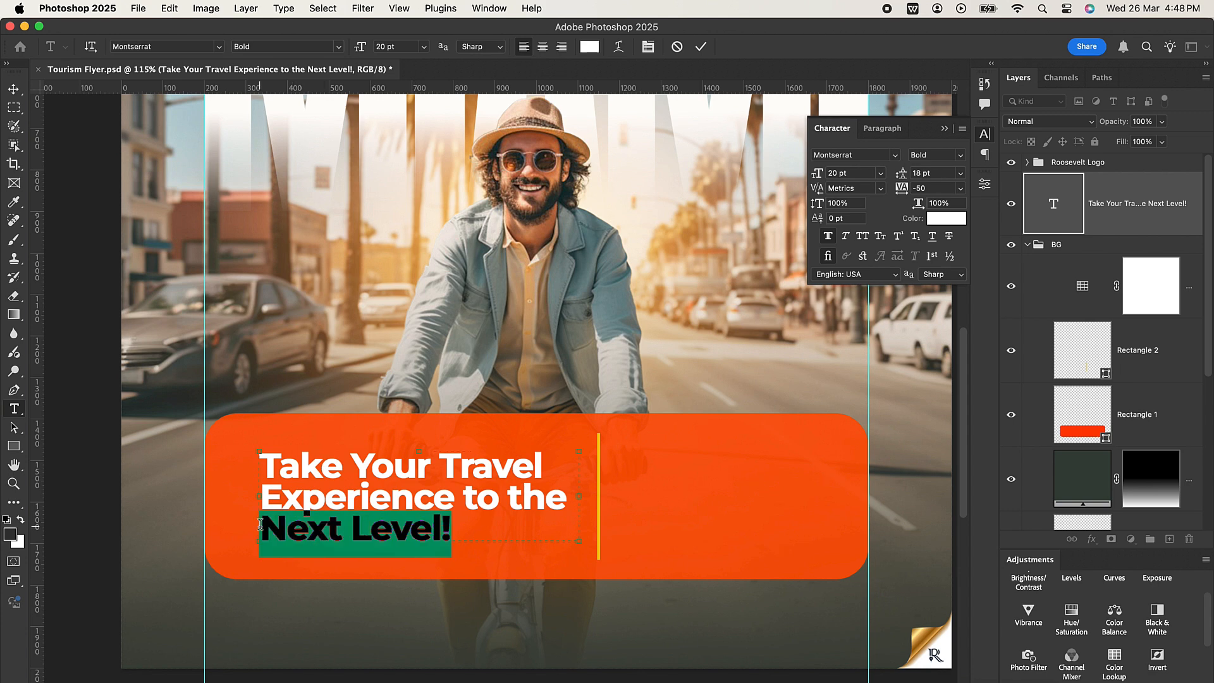
click(961, 155)
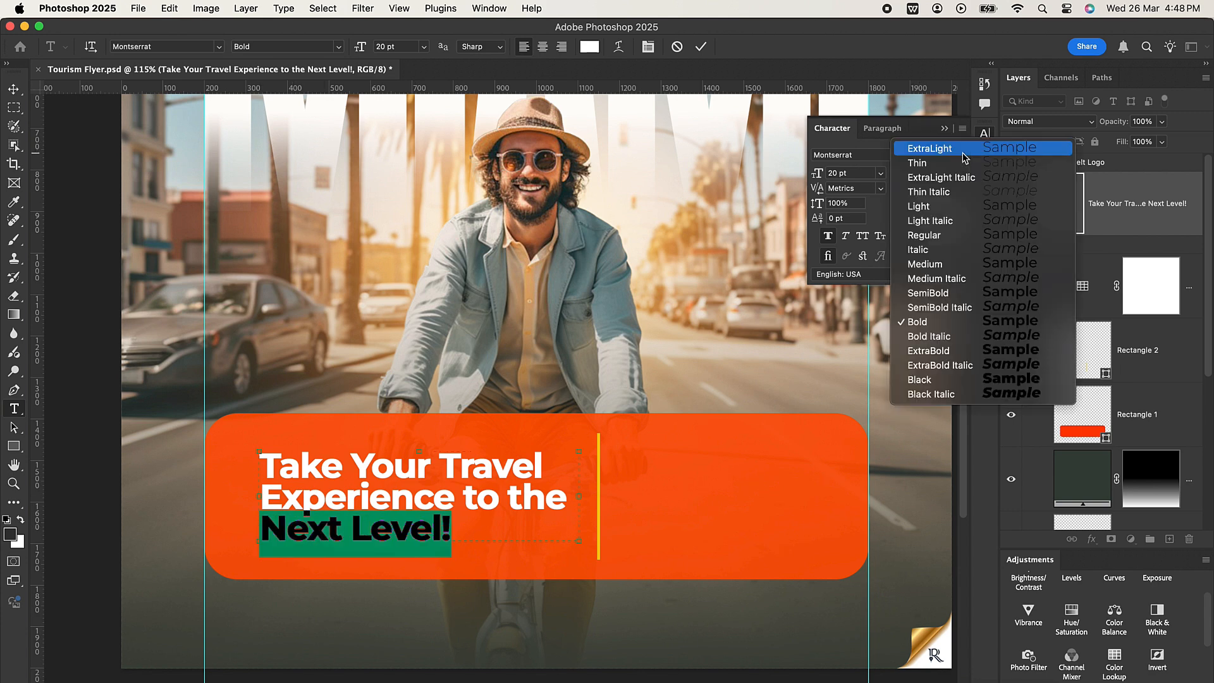
click(932, 265)
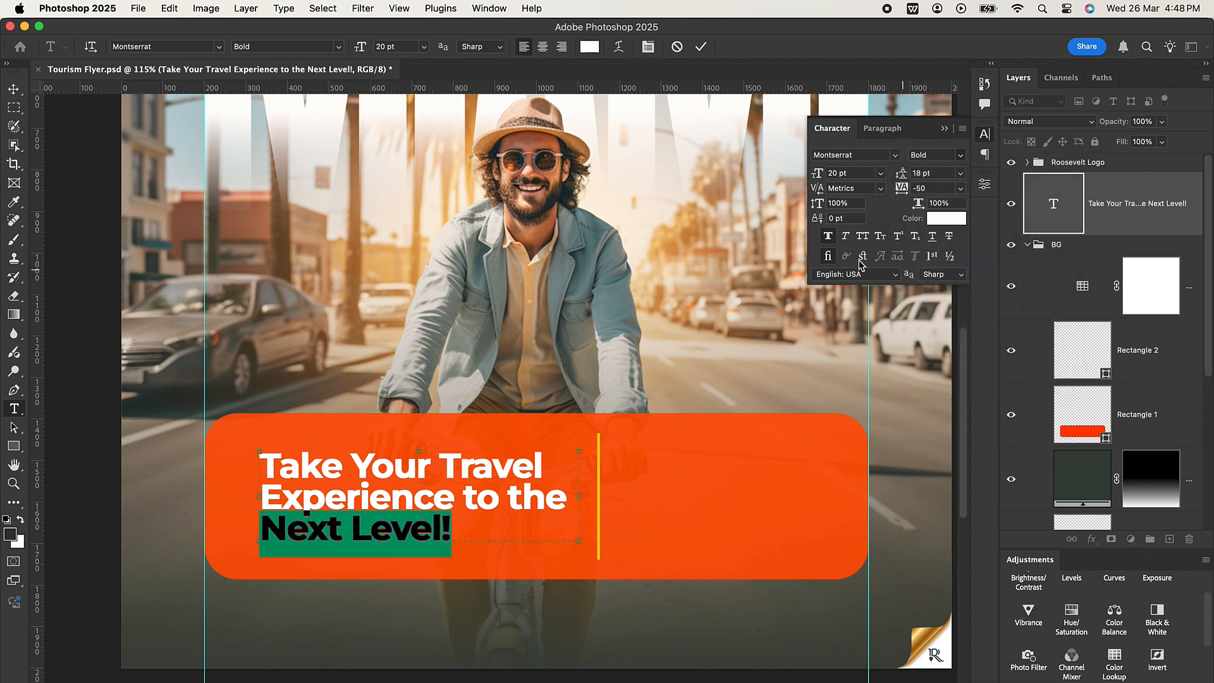
click(699, 47)
key(v)
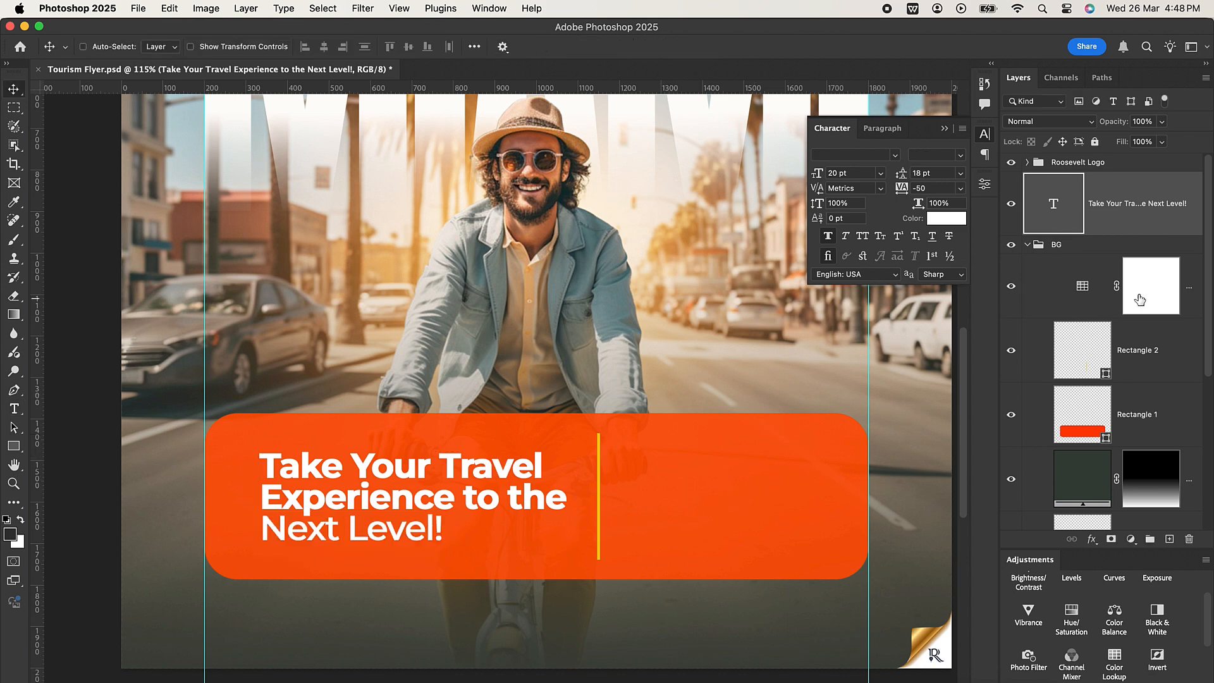
Duplicate the headline text layer and move the lower copy to the right of the yellow divider.
click(1170, 430)
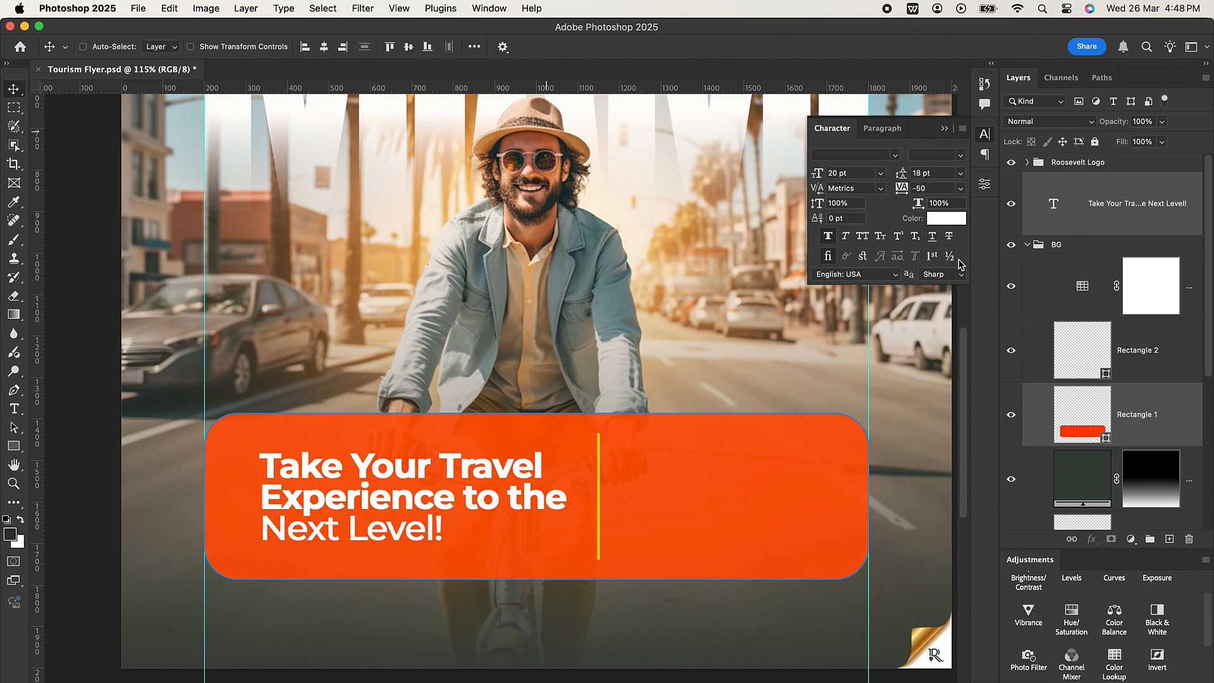
click(1163, 220)
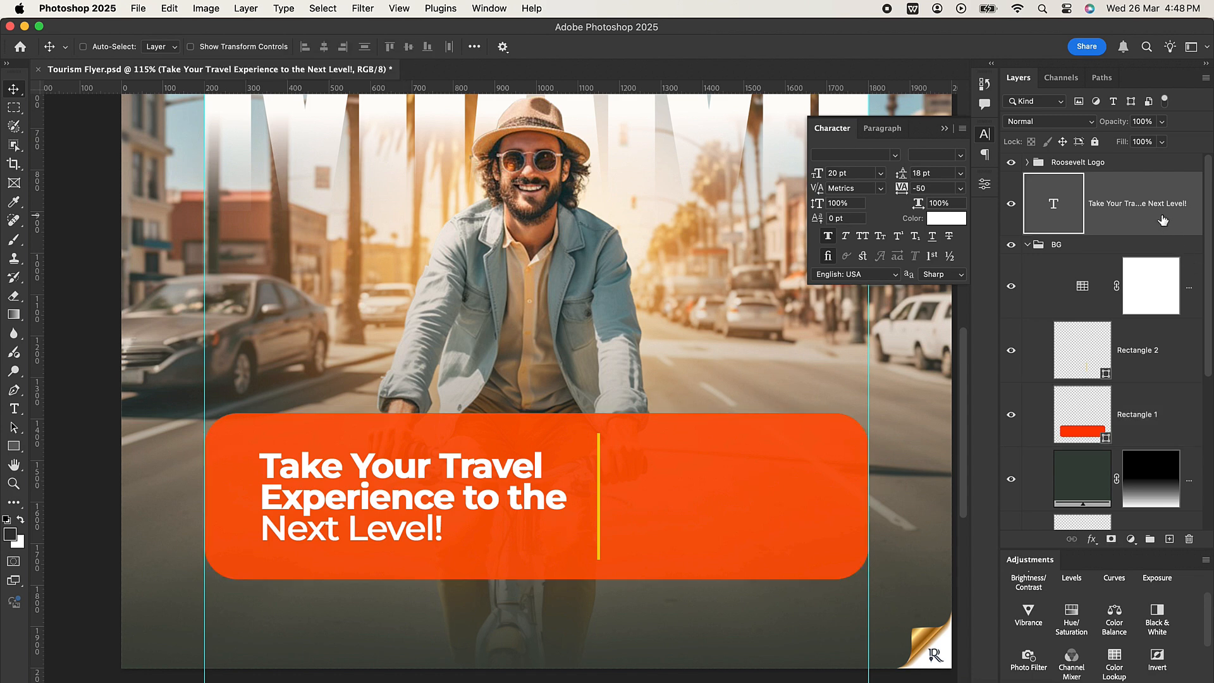
key(super+j)
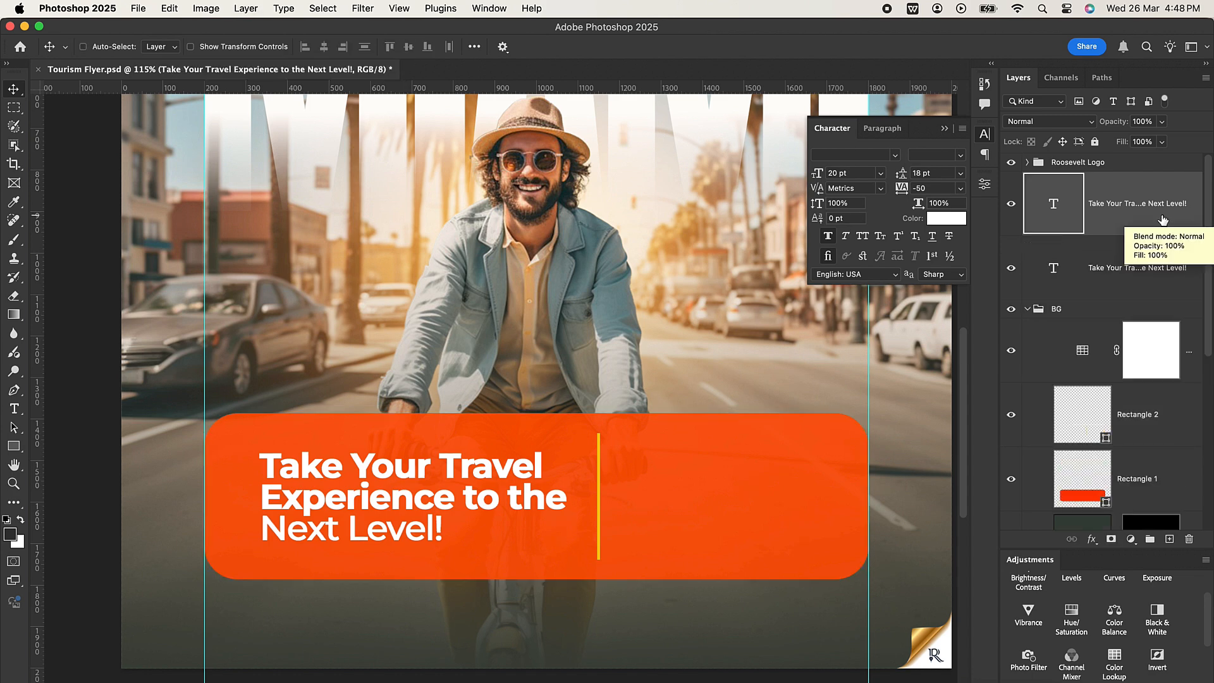
click(1113, 268)
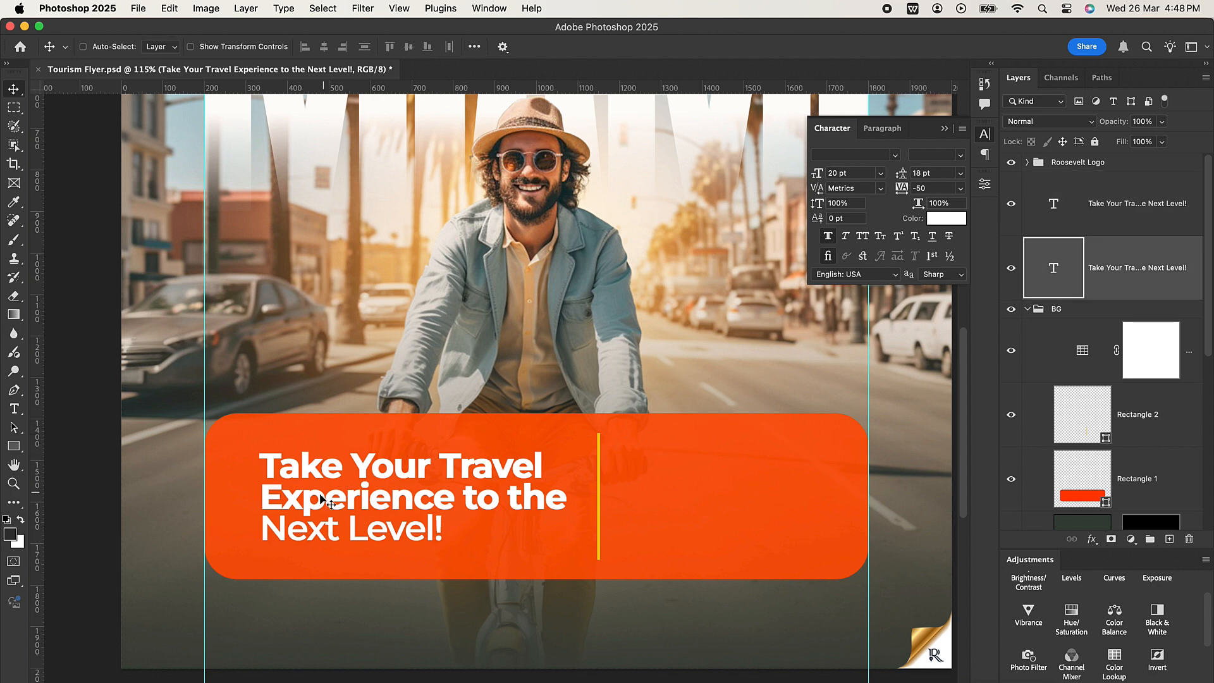
drag(373, 503, 730, 523)
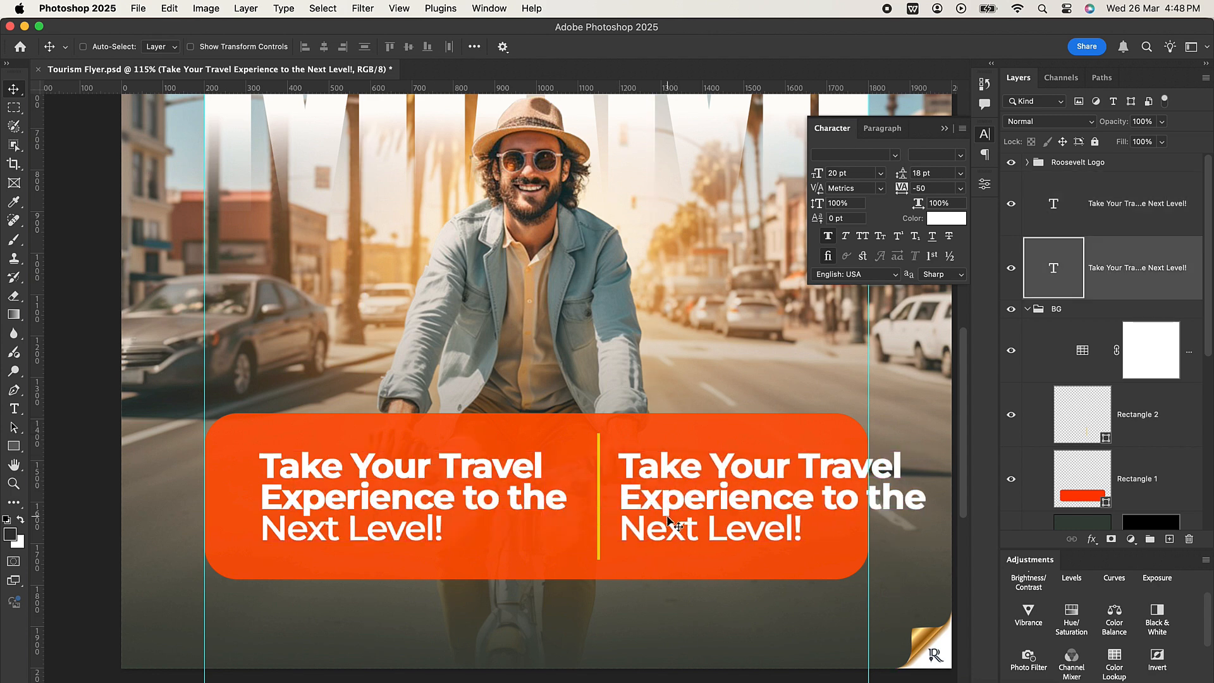
Copy "Our travel deals are the perfect choice for your next adventure." from WPS Office and replace the duplicated headline's text in Photoshop with it.
click(778, 676)
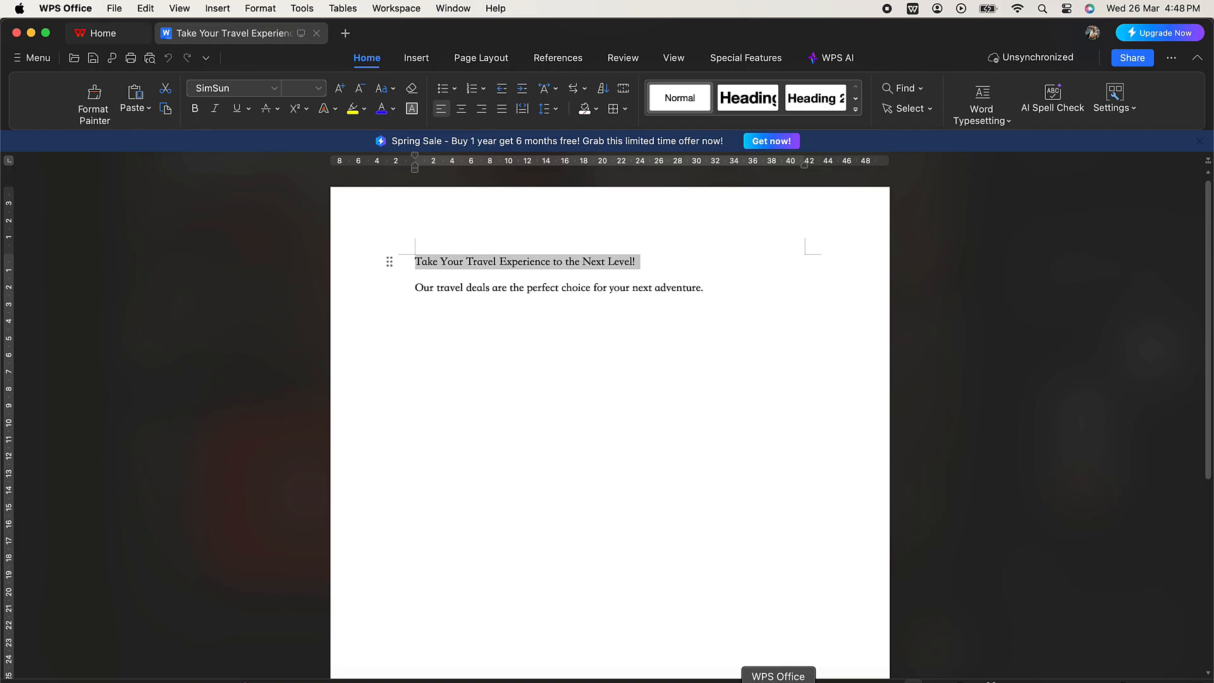
drag(418, 287, 724, 293)
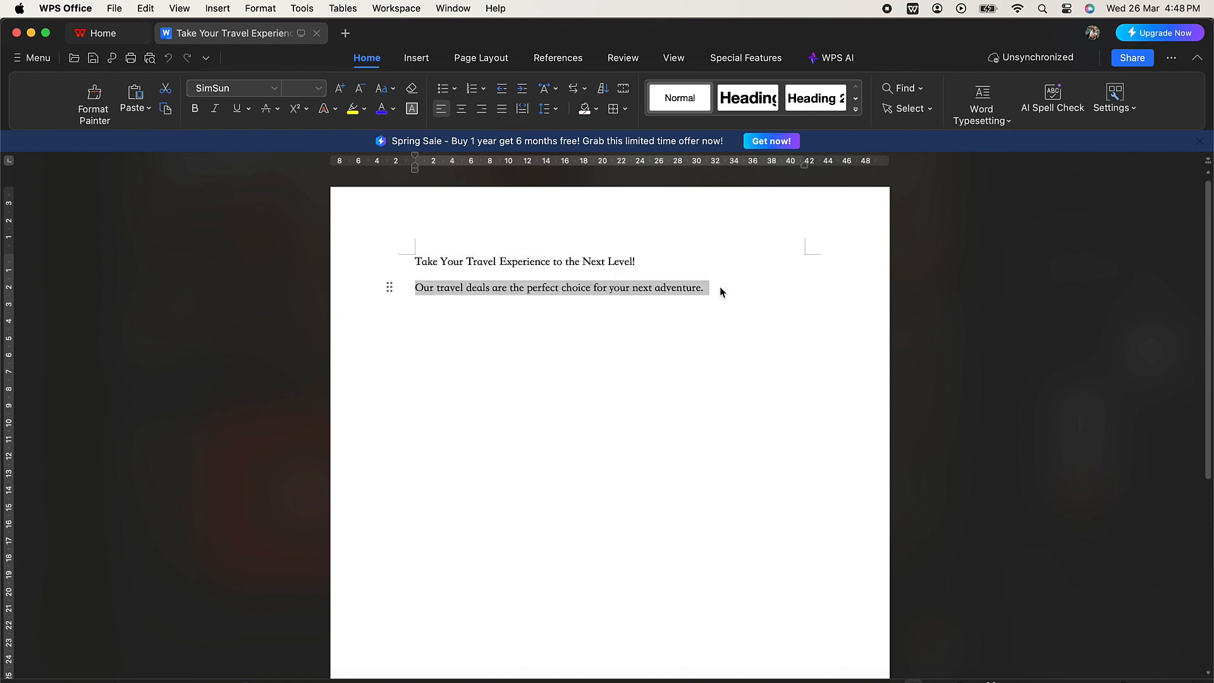
click(31, 35)
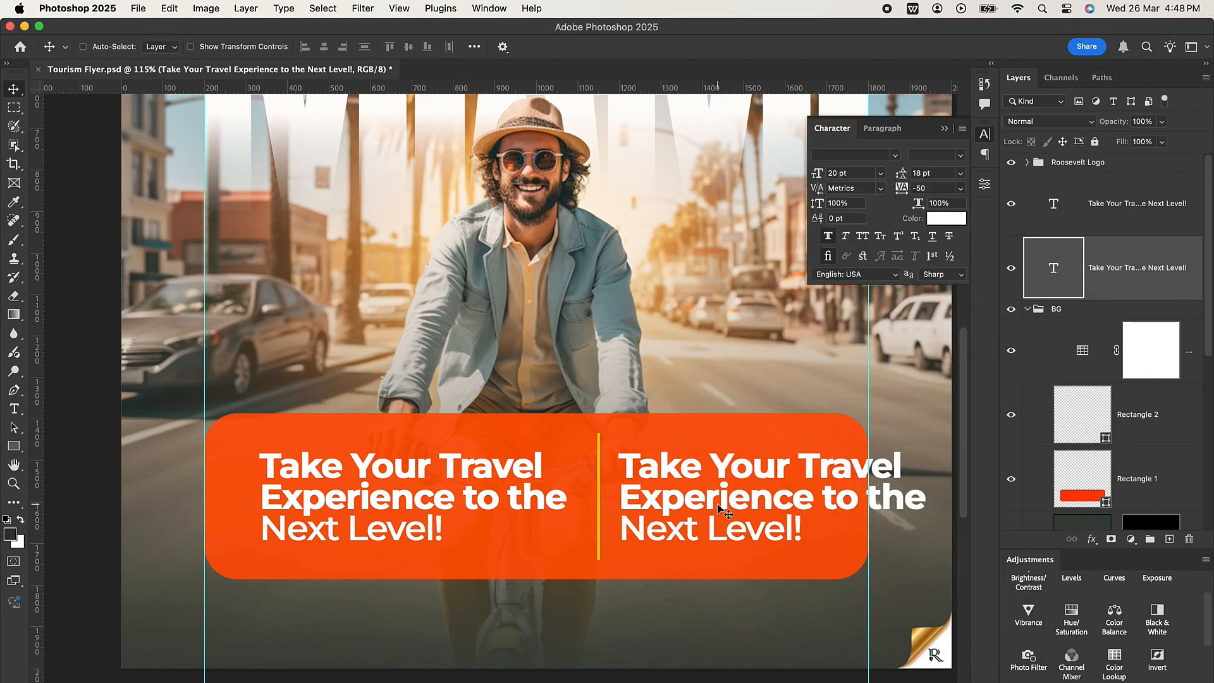
double_click(698, 482)
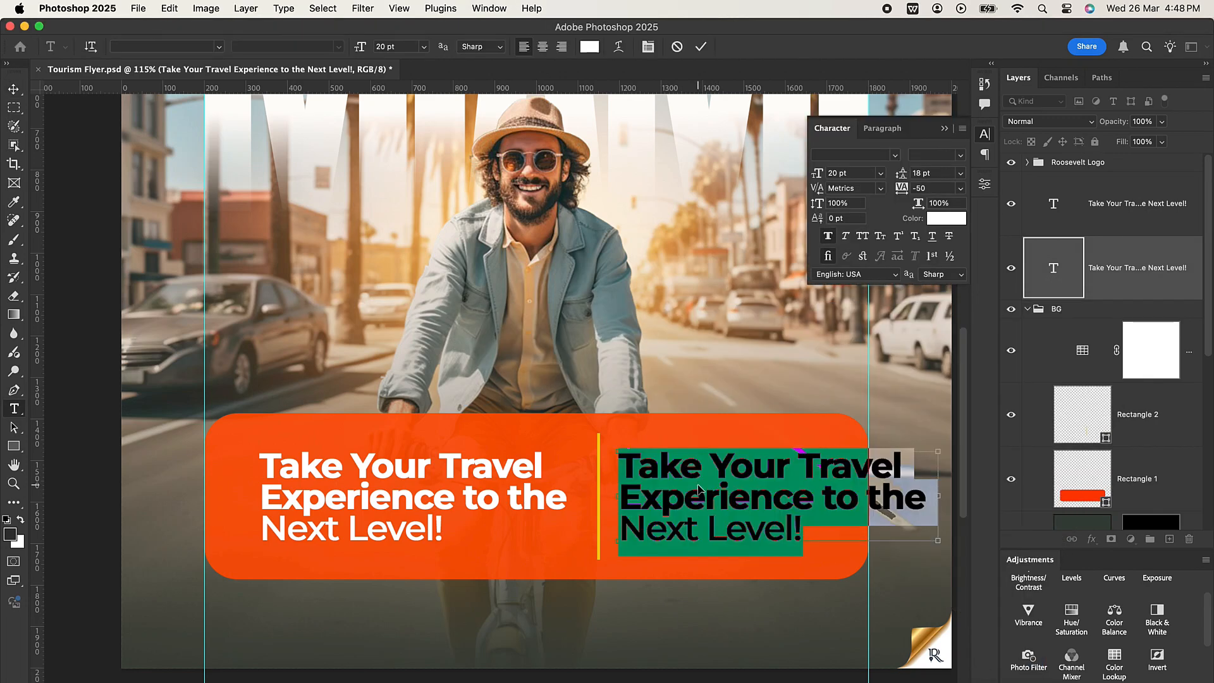
key(super+v)
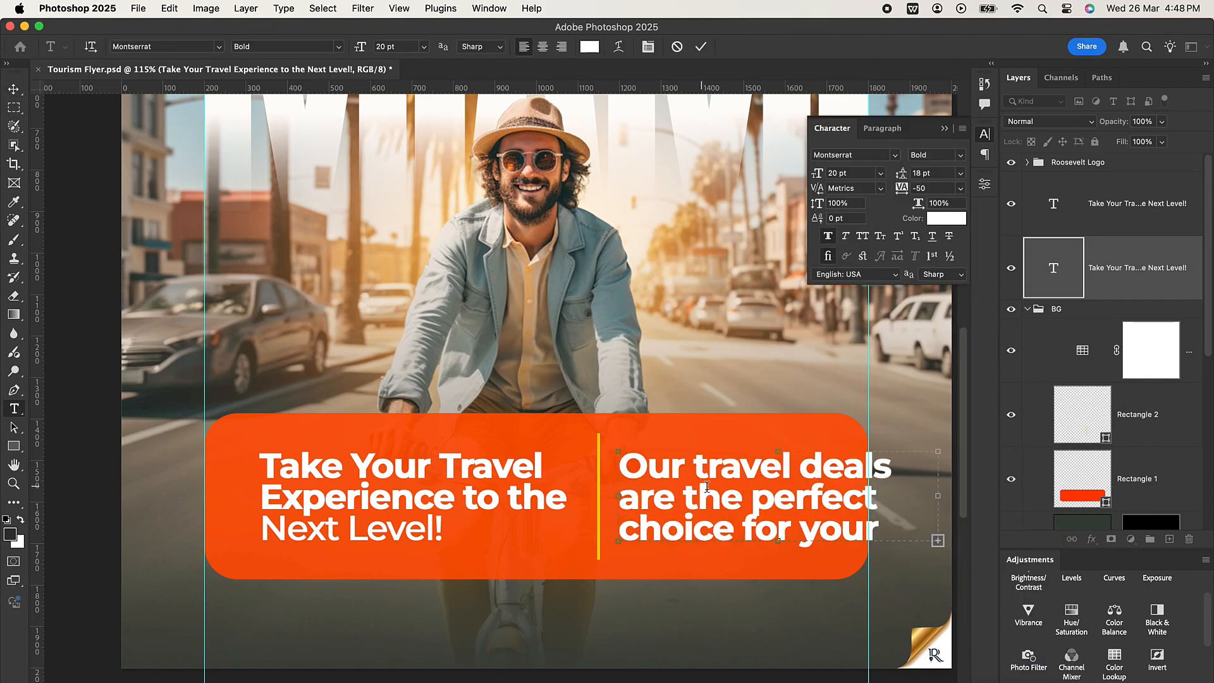
click(701, 46)
key(v)
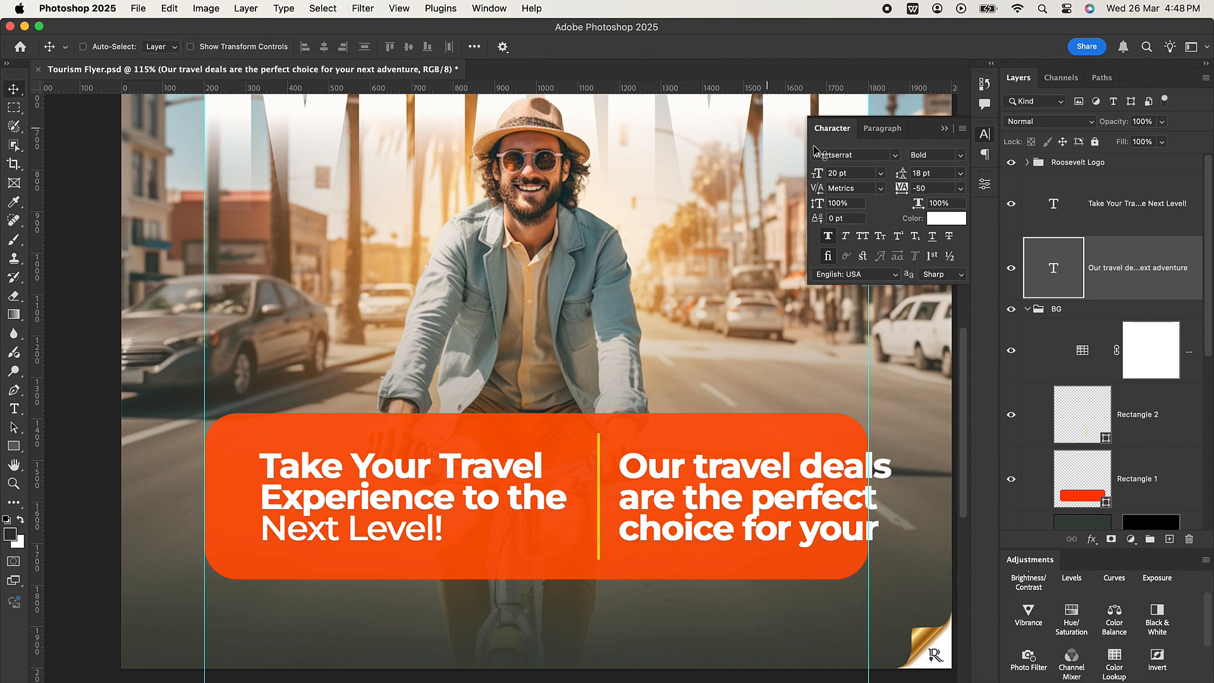
Set the travel deals copy to Montserrat Regular at 12 pt.
click(960, 156)
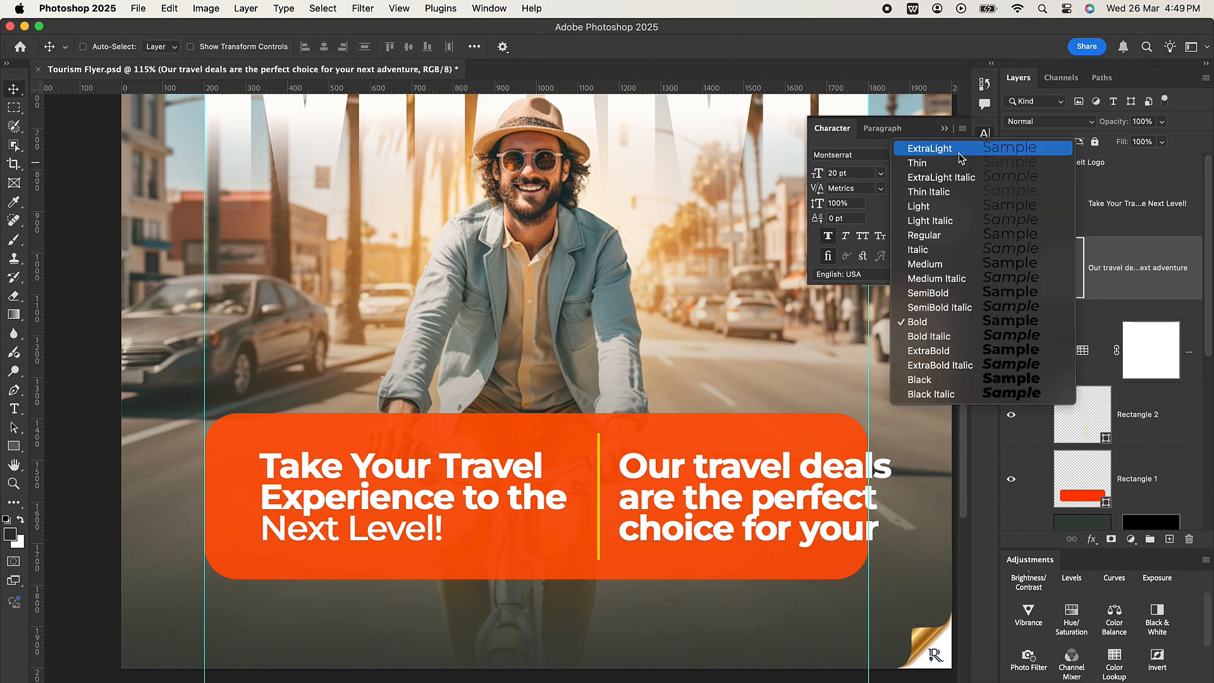
click(937, 234)
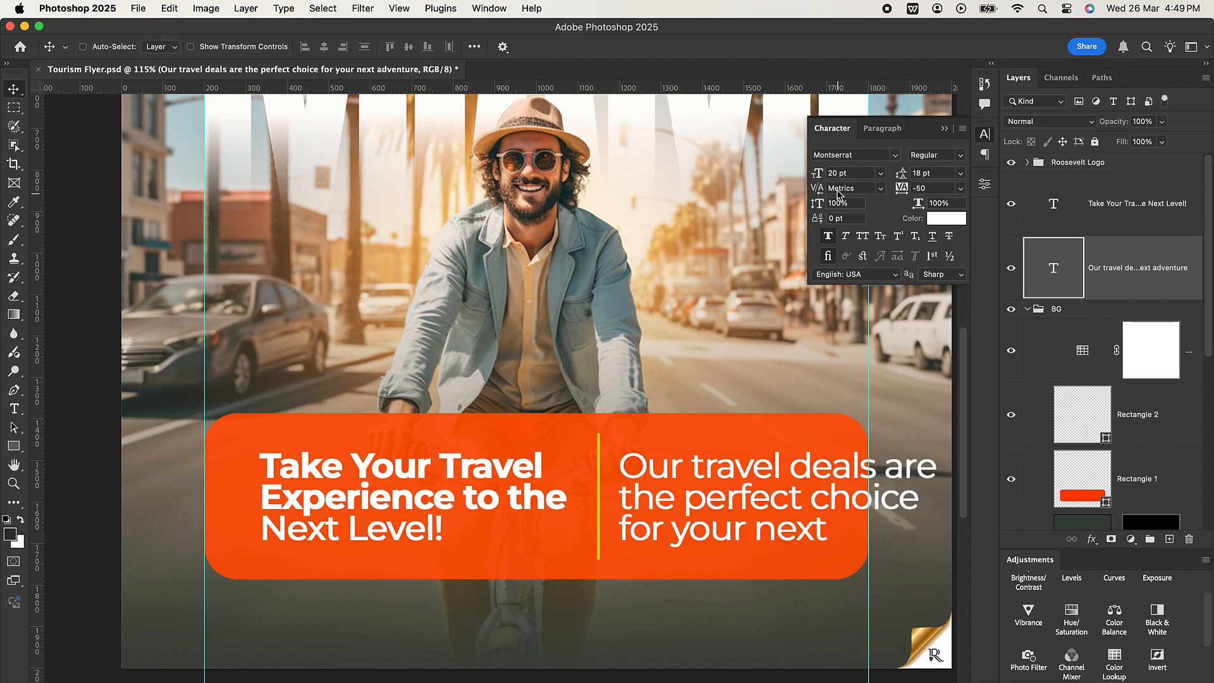
click(828, 172)
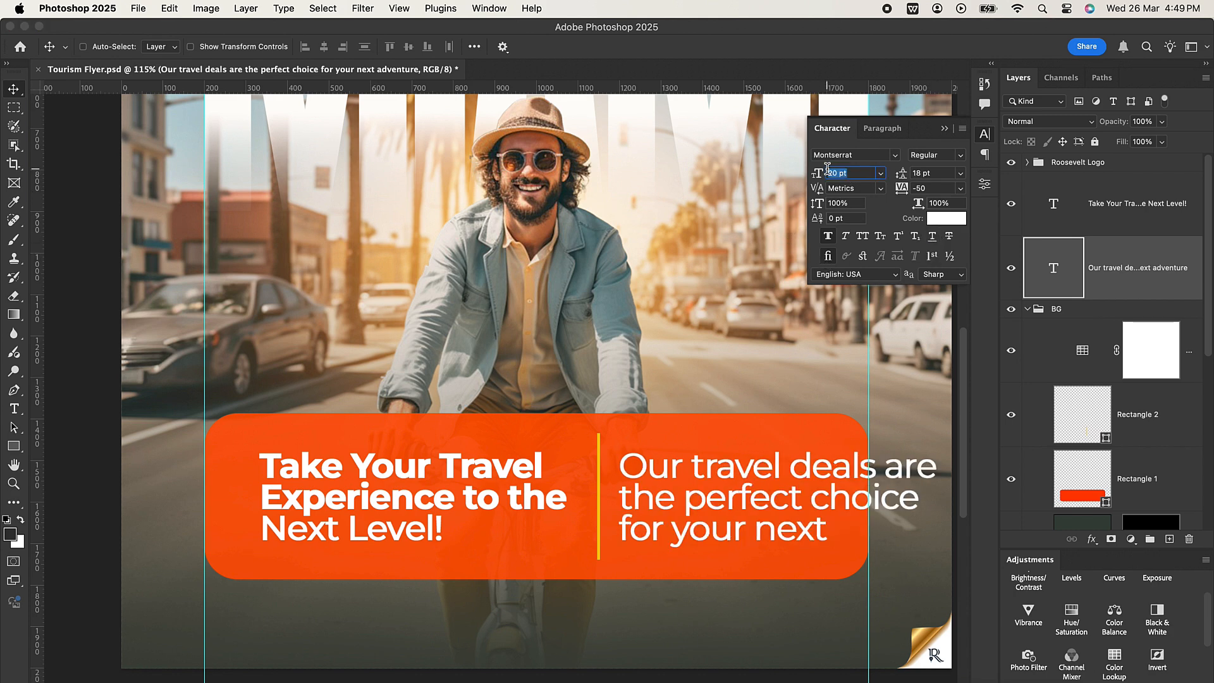
text(12)
key(Return)
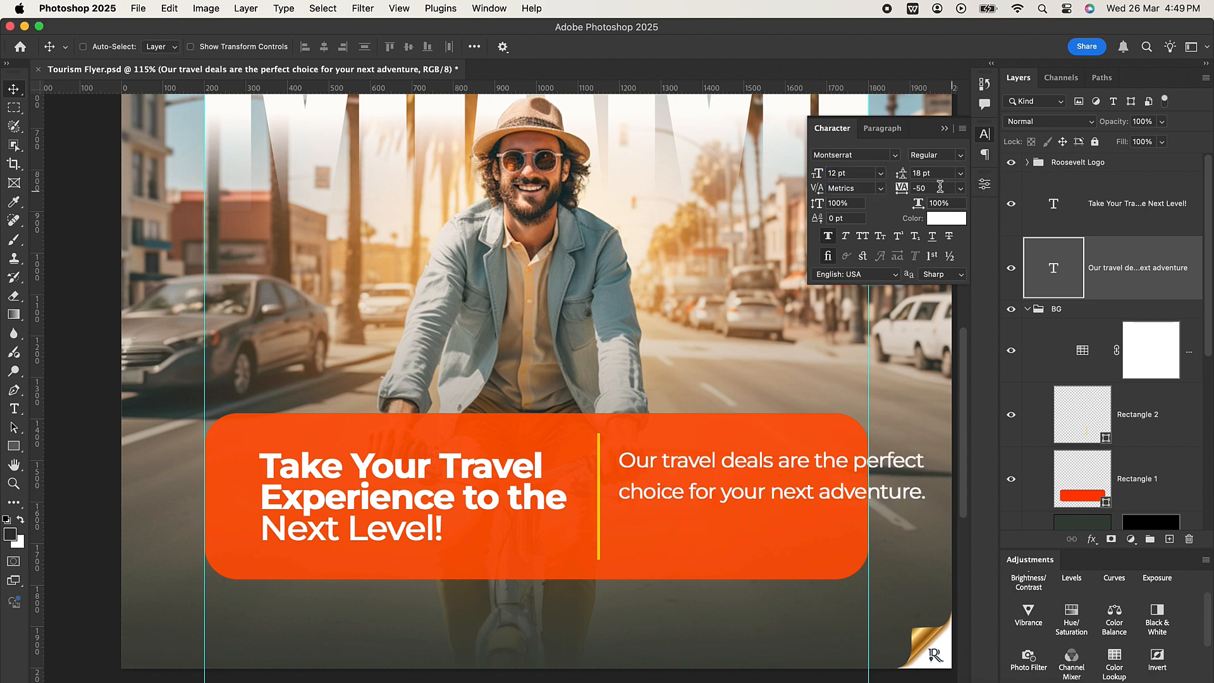
Set the tracking of both the travel deals copy and the headline to -40.
click(920, 187)
text(-4)
key(Return)
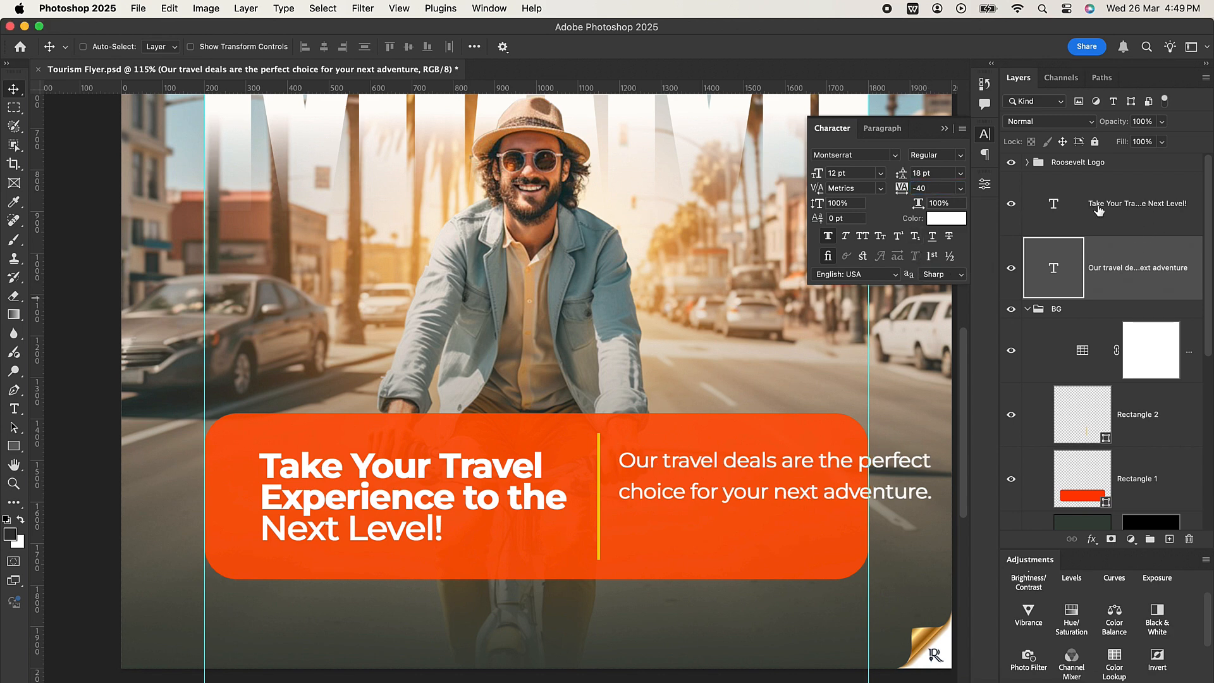
click(1128, 209)
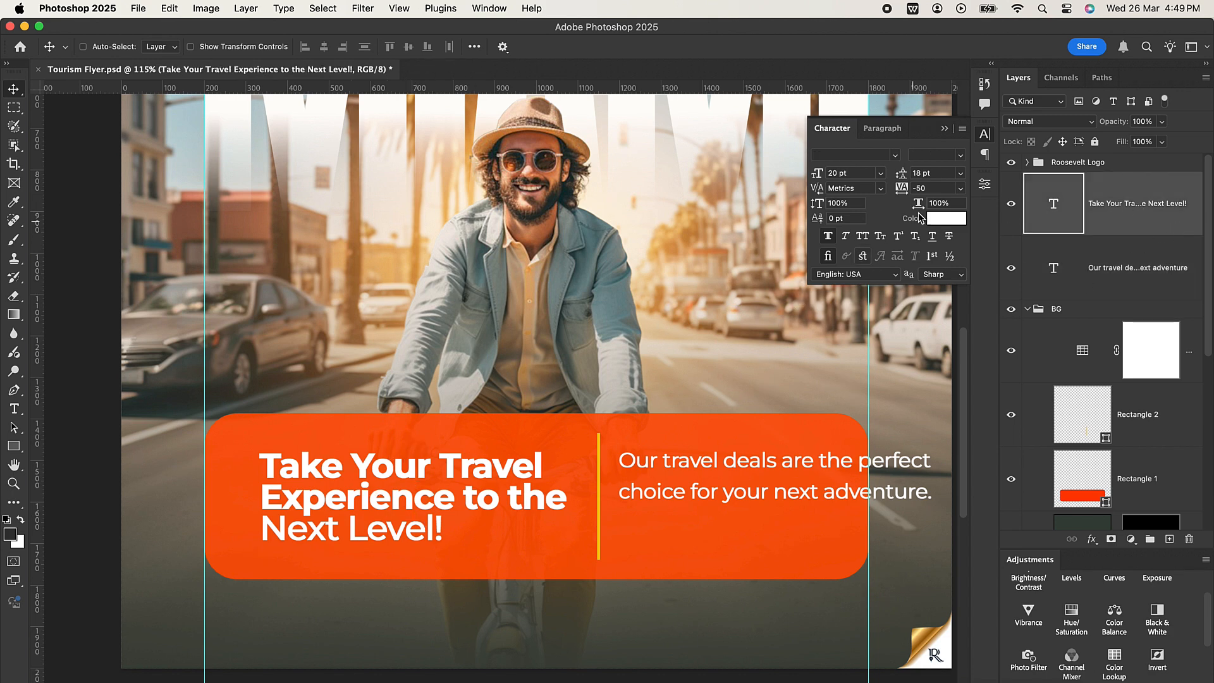
click(923, 189)
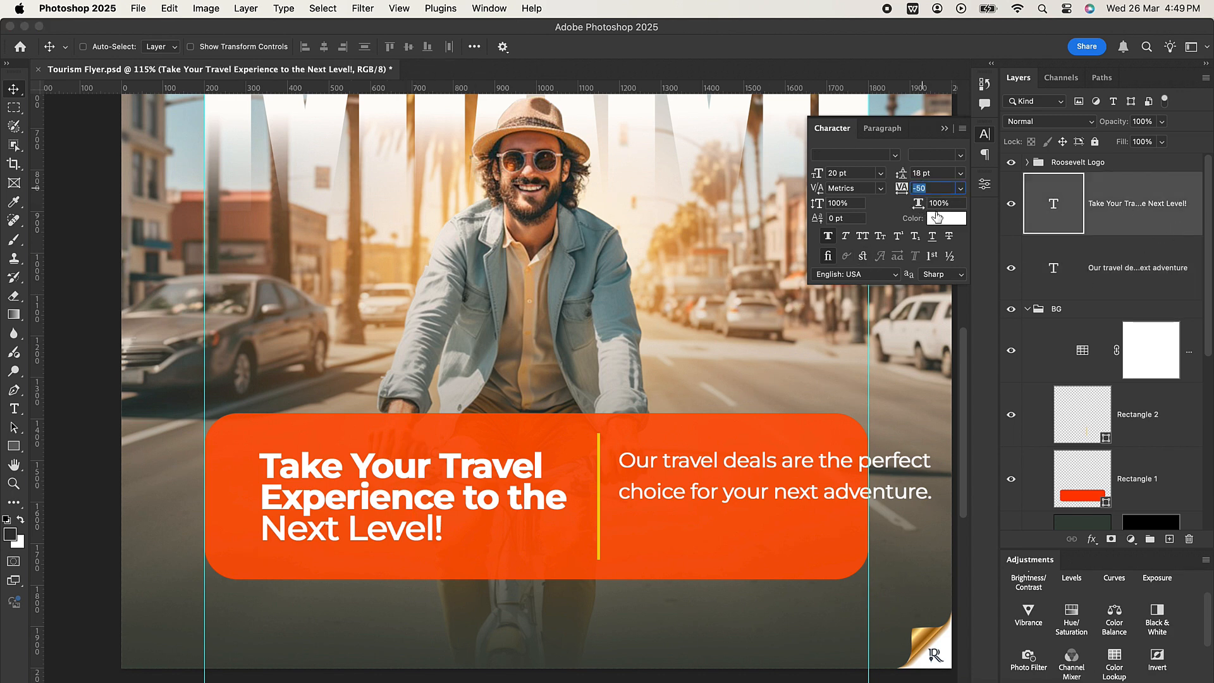
text(-4)
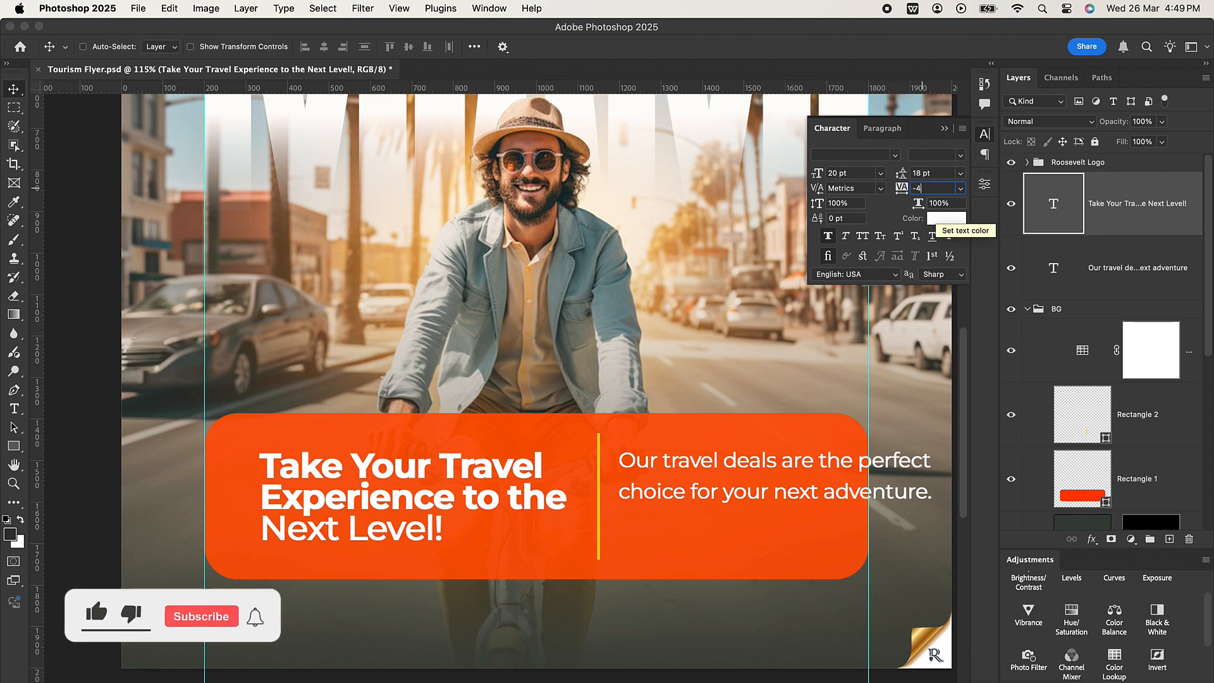
text(0)
key(Return)
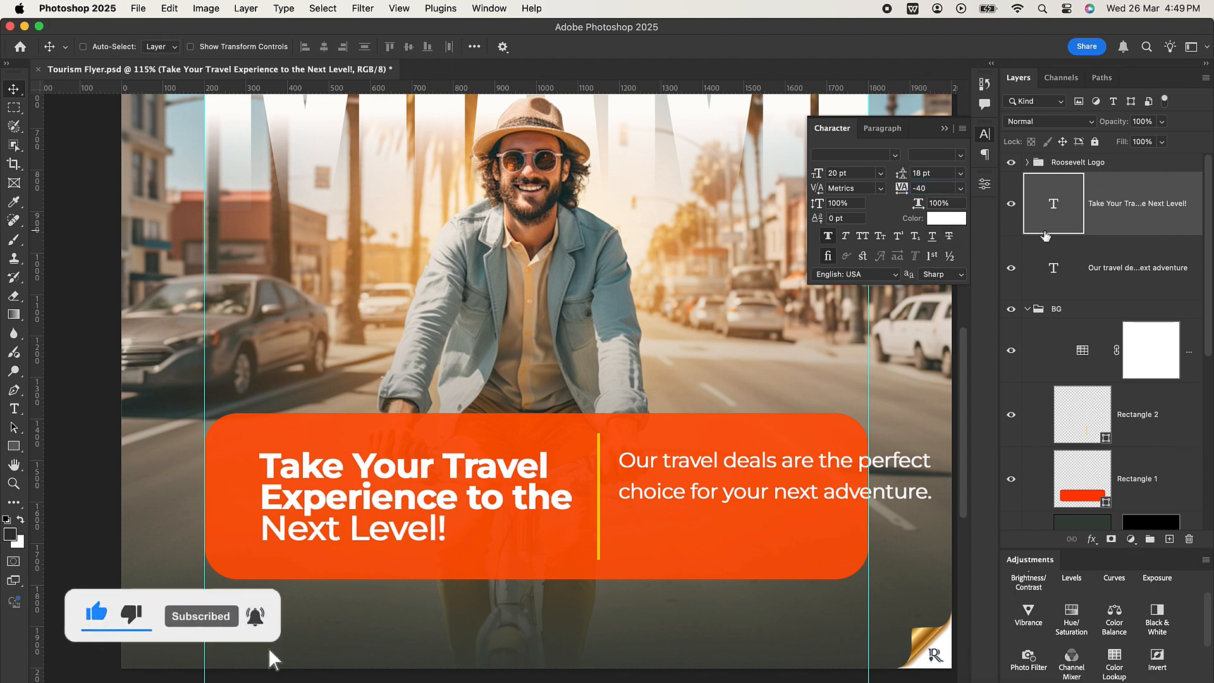
Narrow the travel deals text box so the copy wraps onto three lines inside the orange panel.
click(1075, 269)
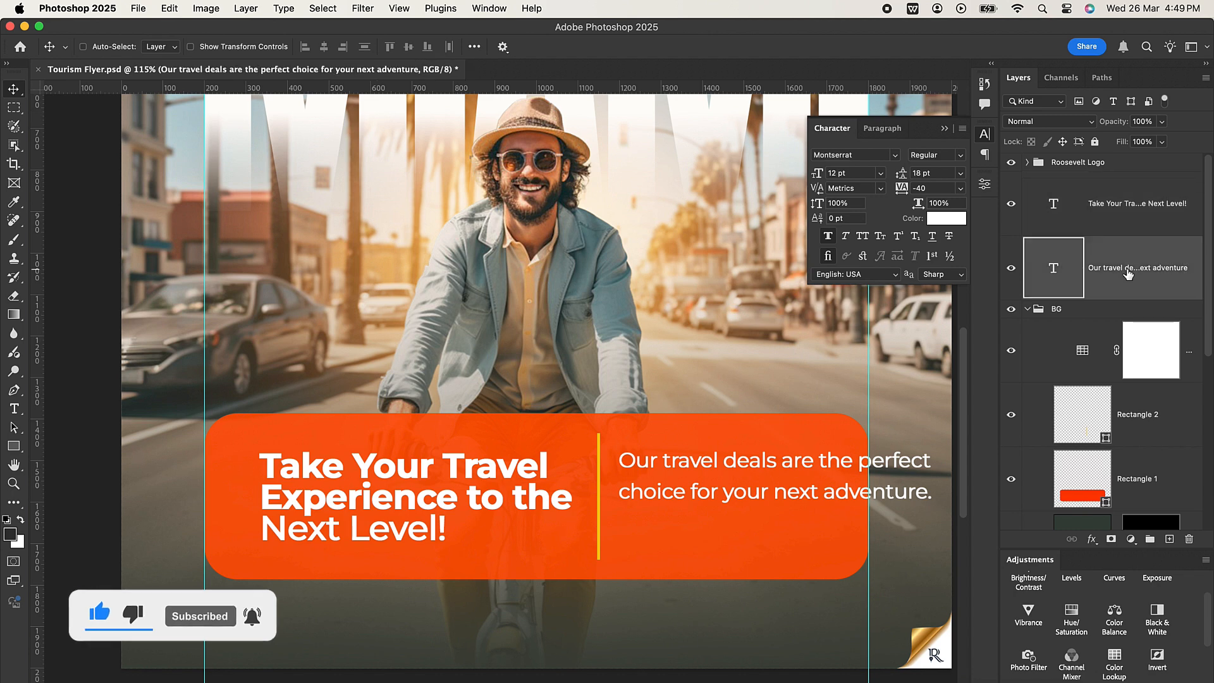
double_click(809, 490)
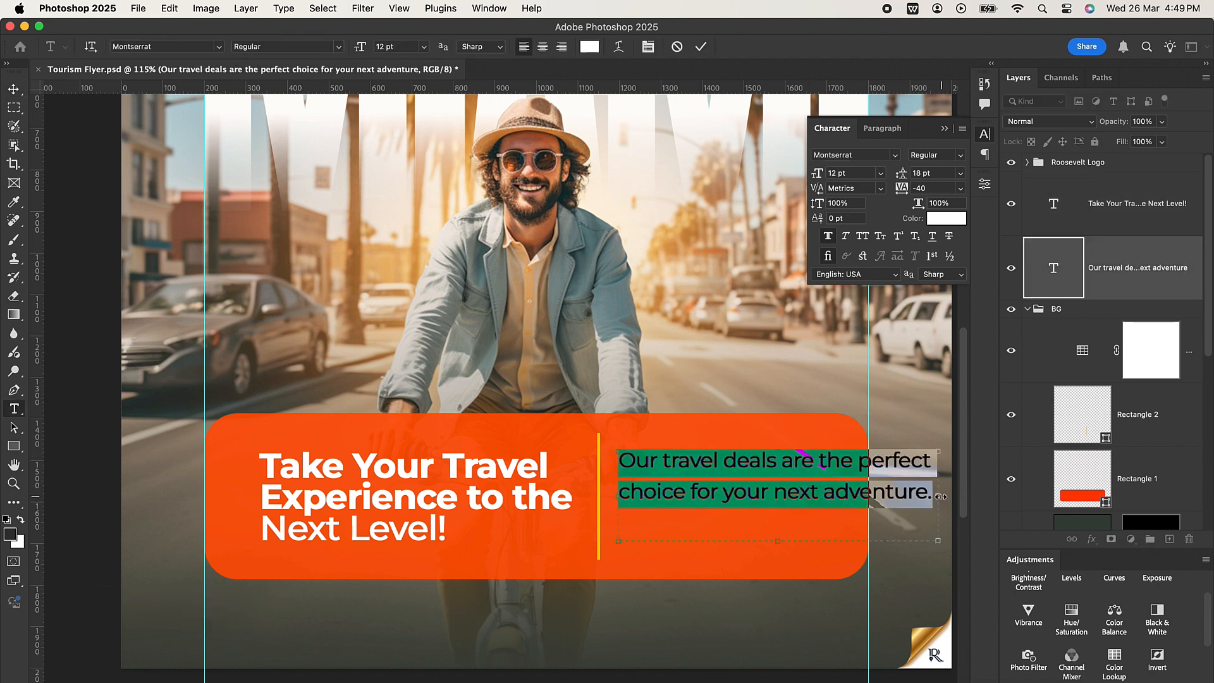
drag(941, 496, 837, 499)
click(706, 49)
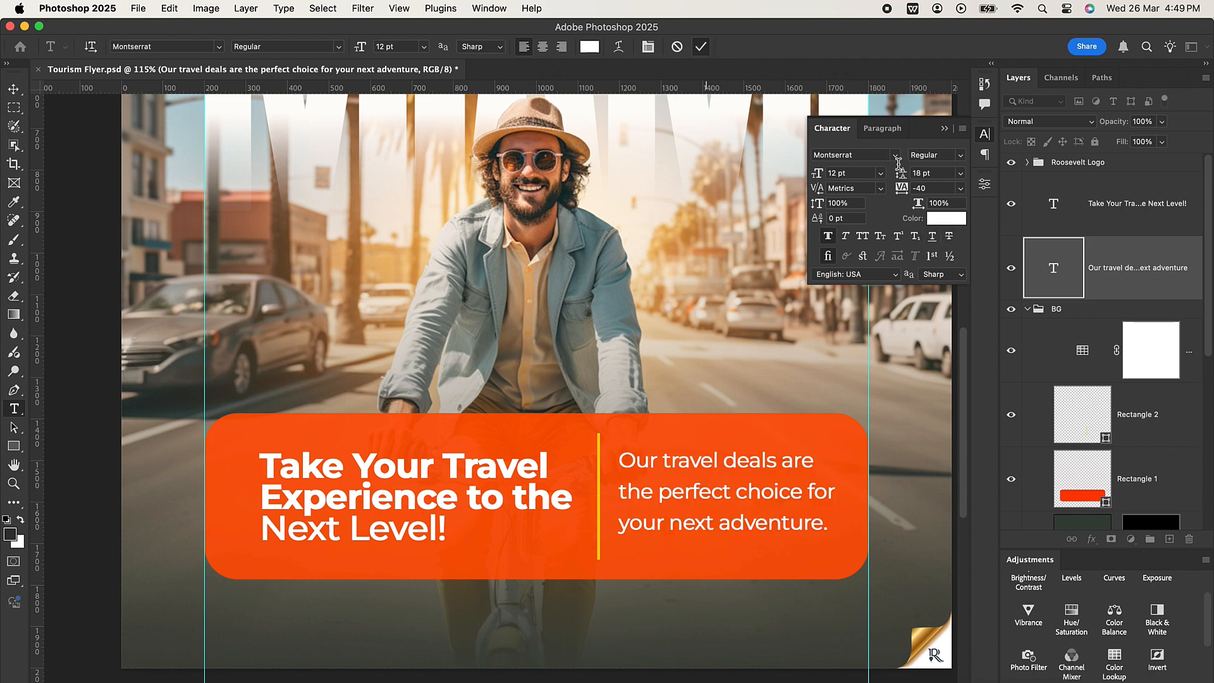
Set the leading of the travel deals copy to 14 pt.
key(v)
click(900, 173)
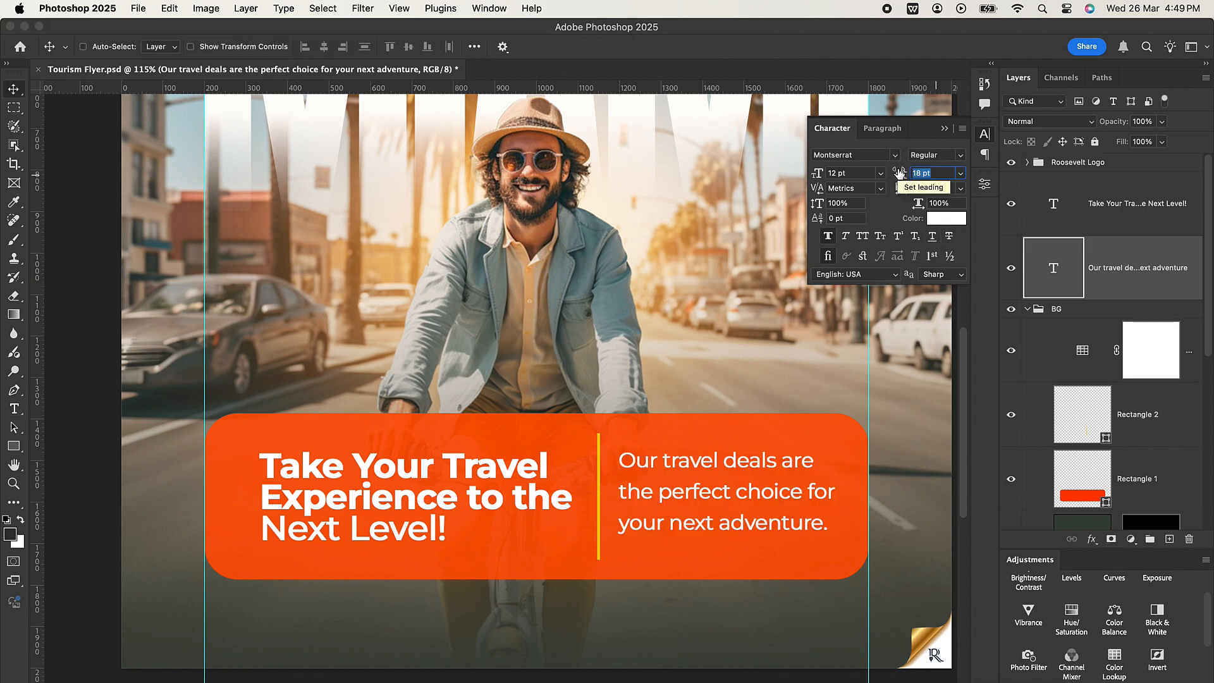
text(1)
key(Return)
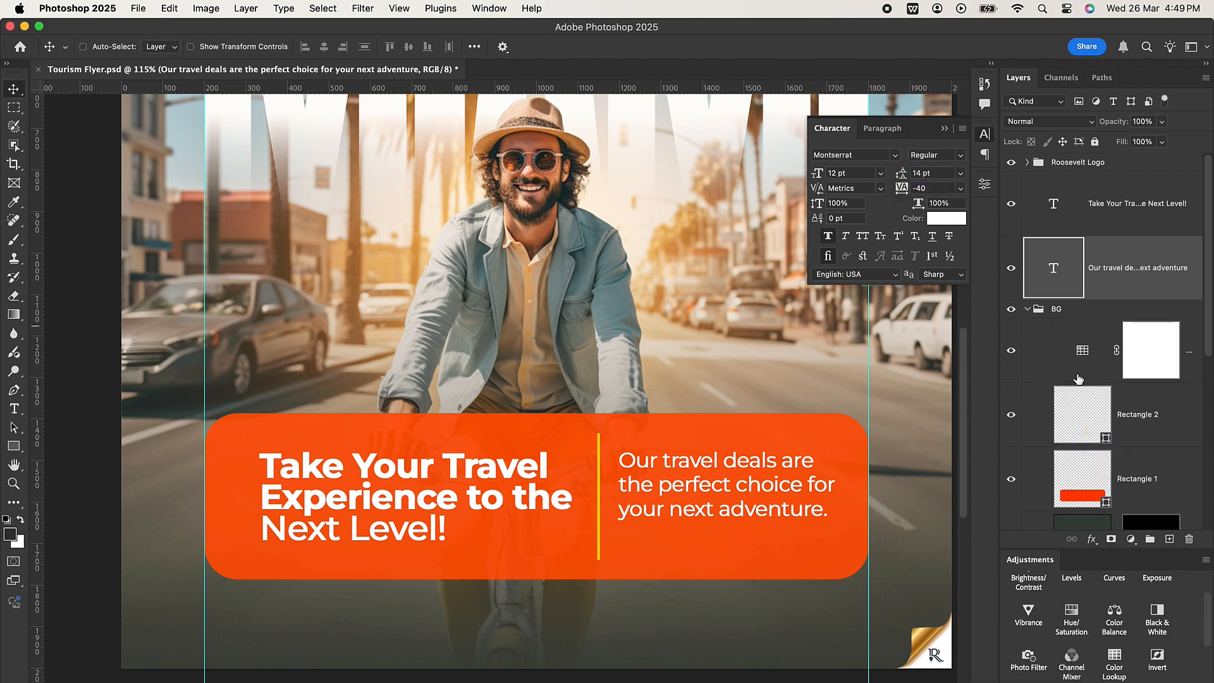
Shorten the travel deals text box so its lower edge sits just below the three lines of copy.
super+click(1154, 480)
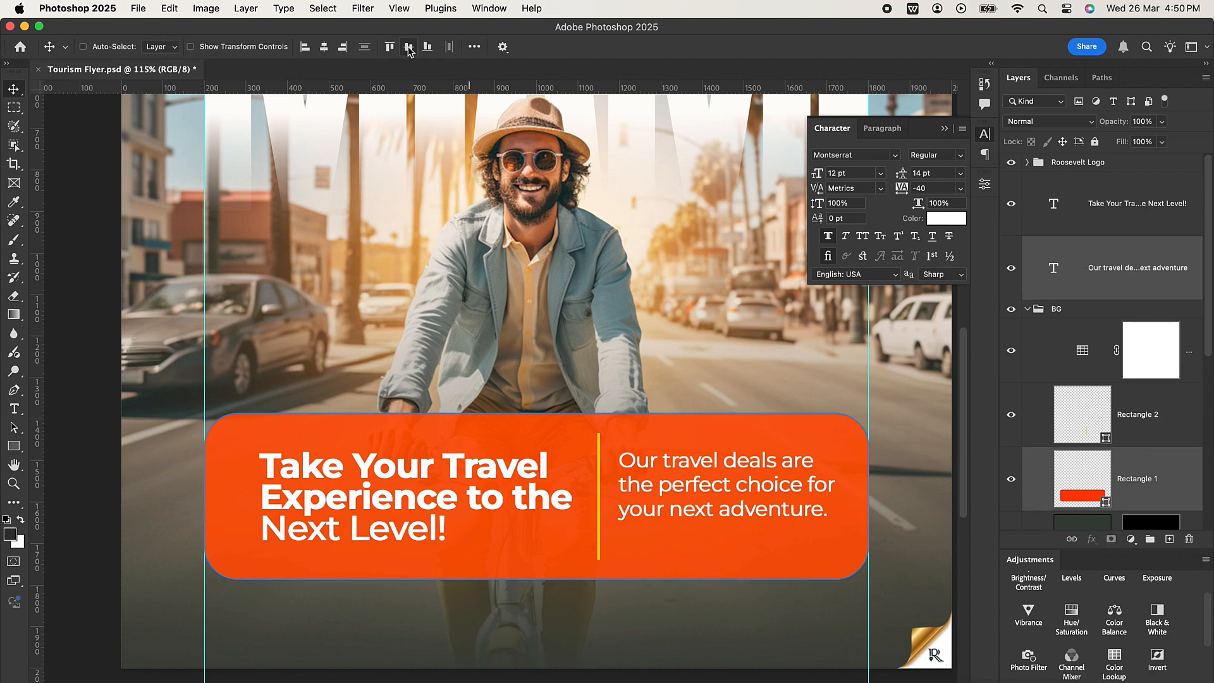
click(1120, 275)
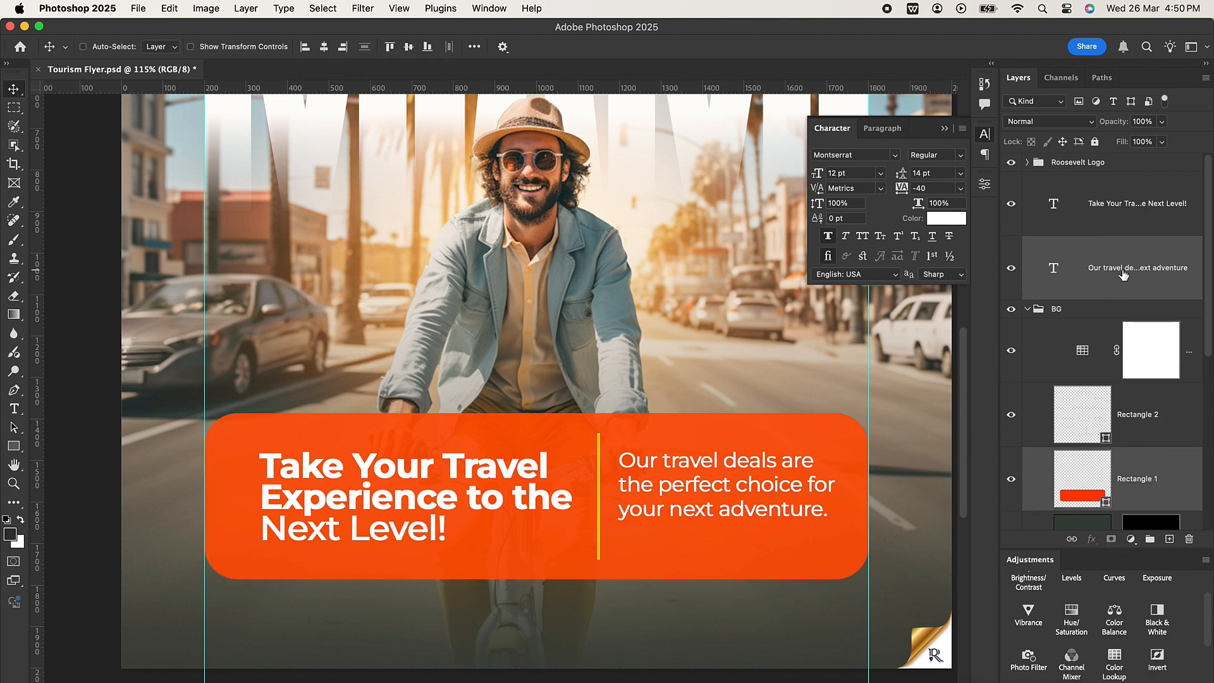
double_click(706, 465)
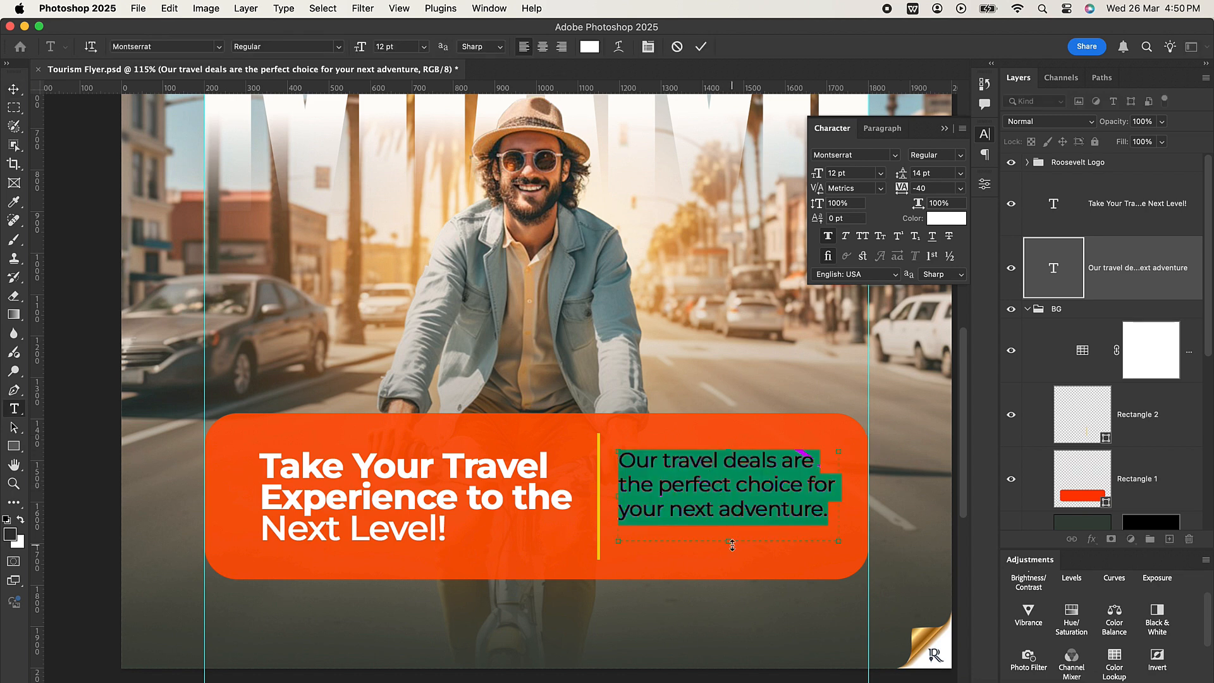
drag(732, 542, 741, 520)
click(700, 50)
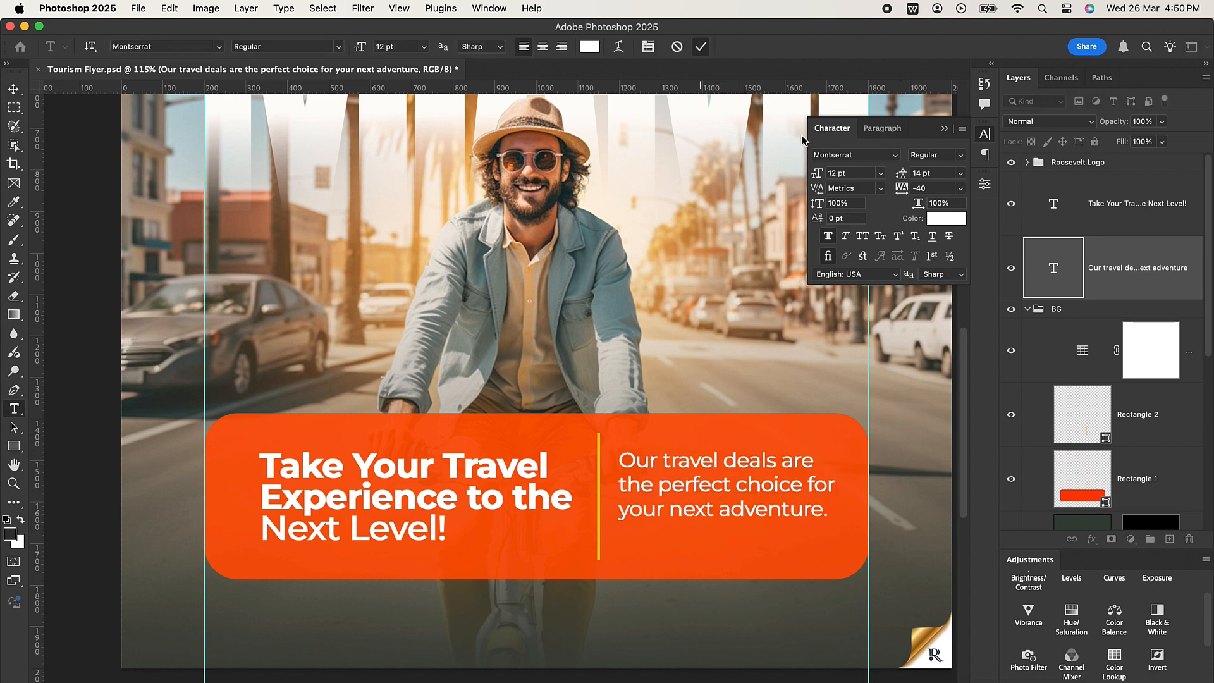
Align the travel deals copy and the orange Rectangle 1 panel on their vertical centres.
key(v)
super+click(1169, 490)
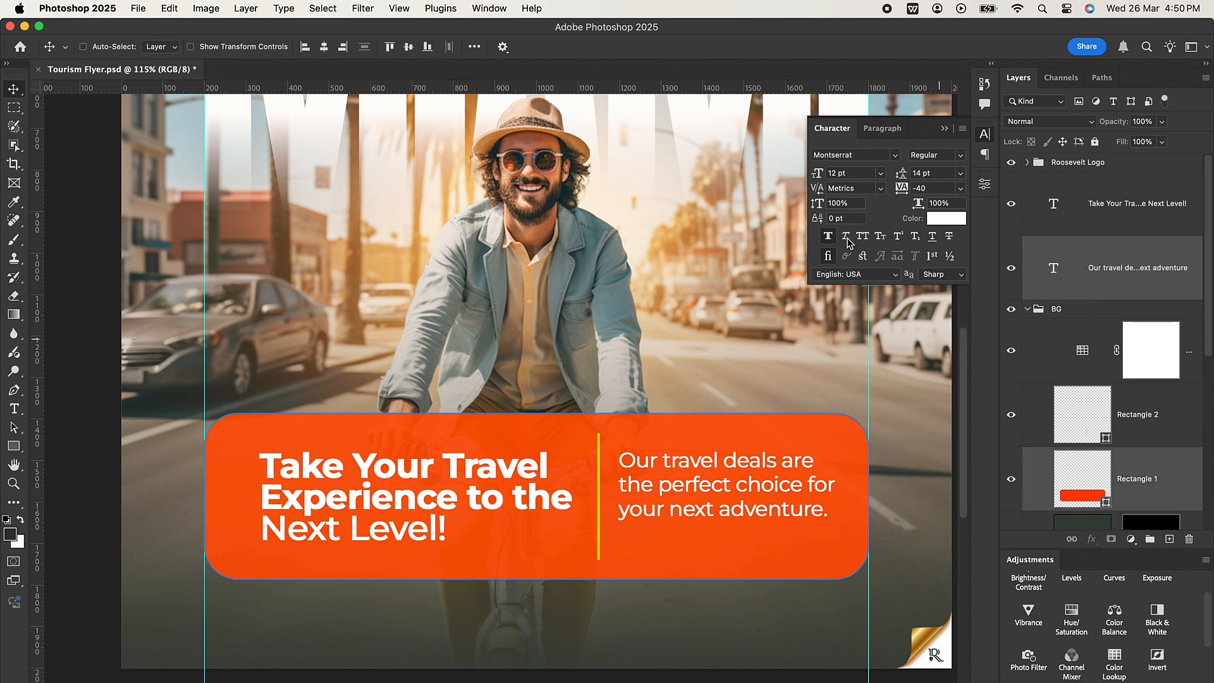
click(409, 48)
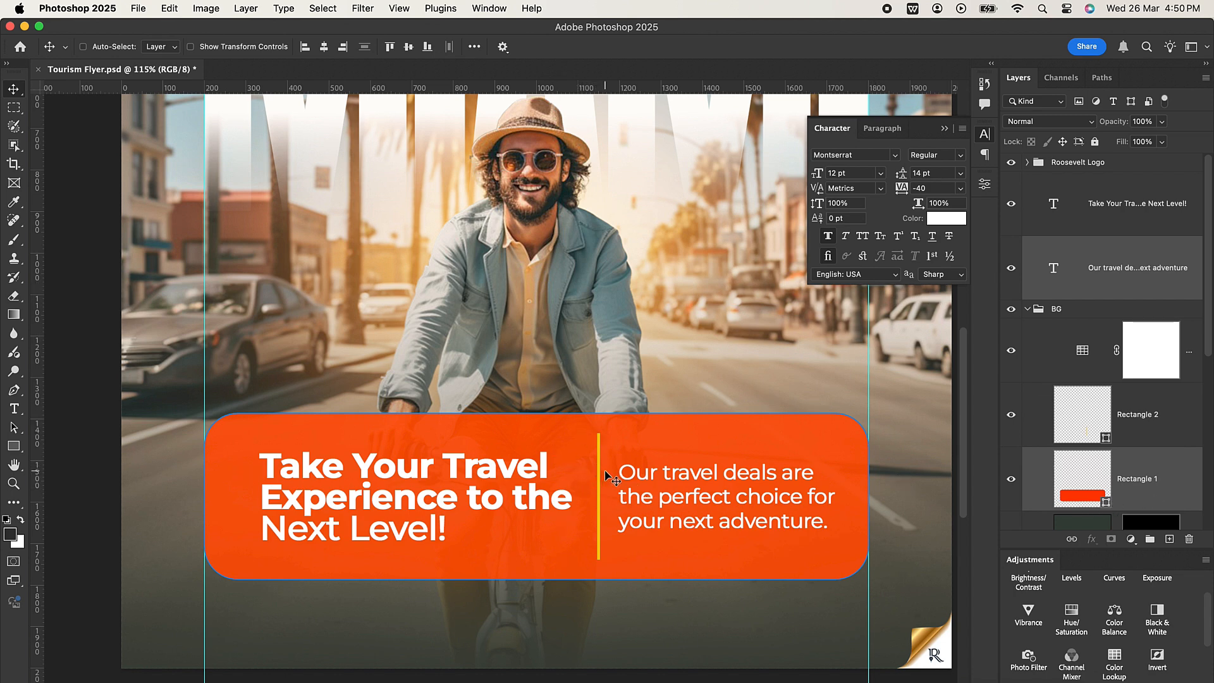
Group the headline, travel deals copy and yellow divider, and centre the group horizontally on the canvas.
click(1122, 209)
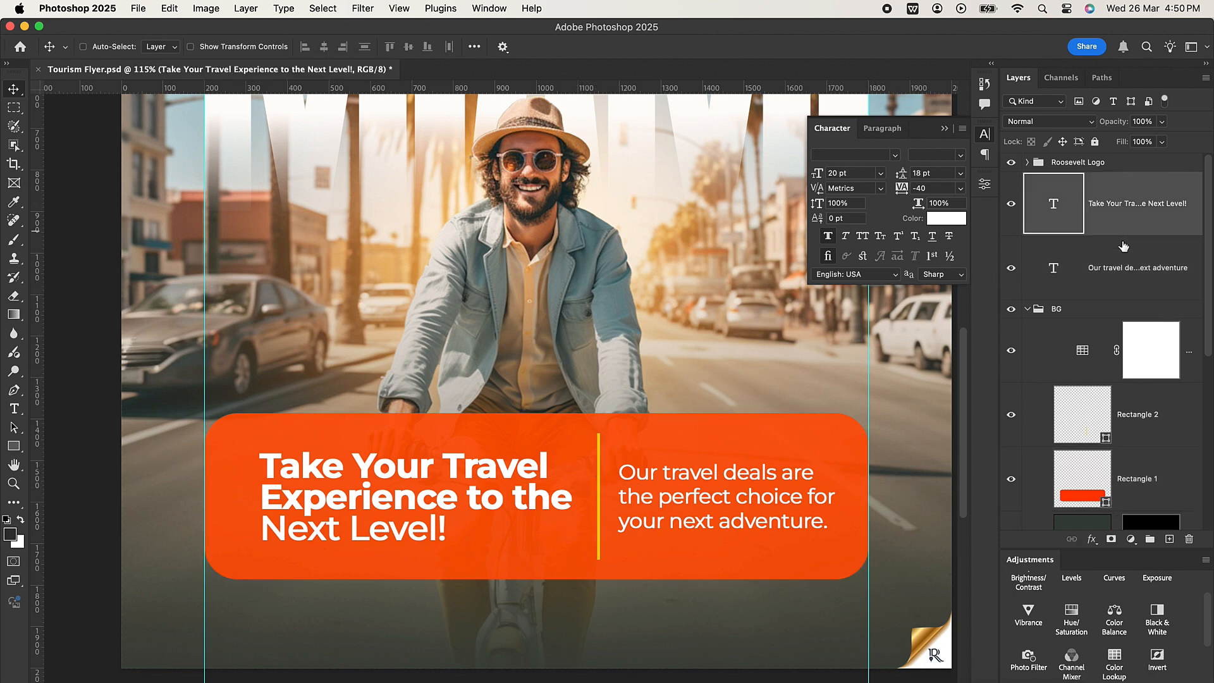
shift+click(1127, 268)
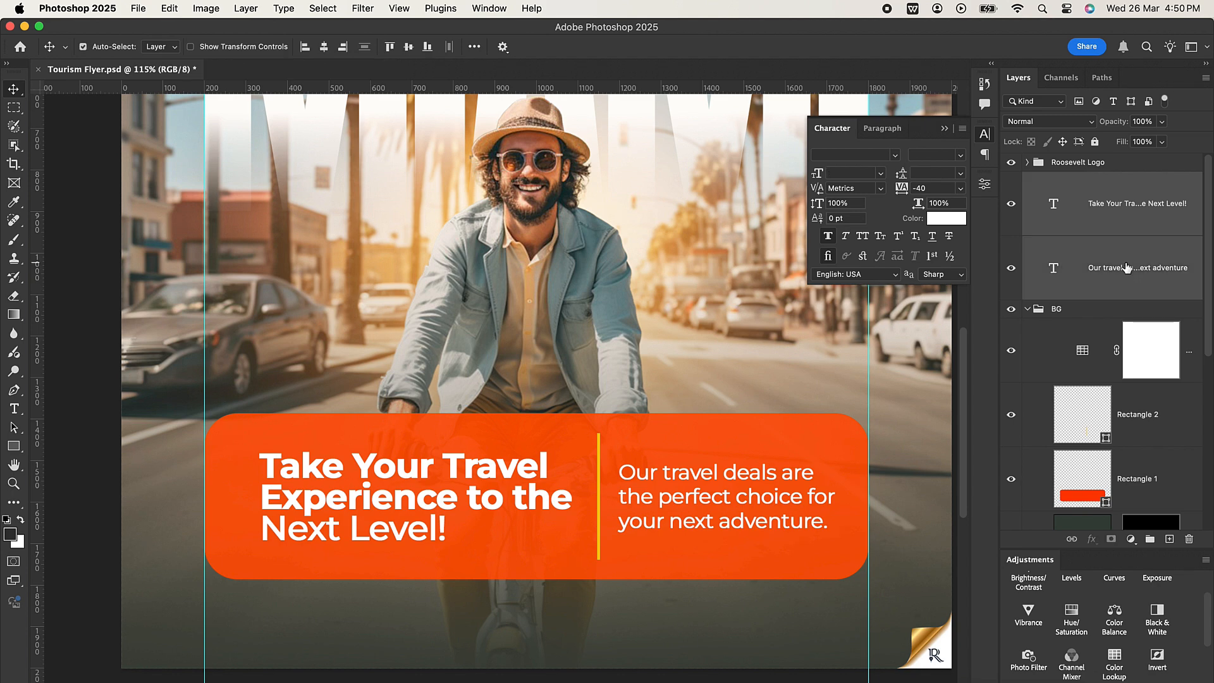
super+click(1135, 411)
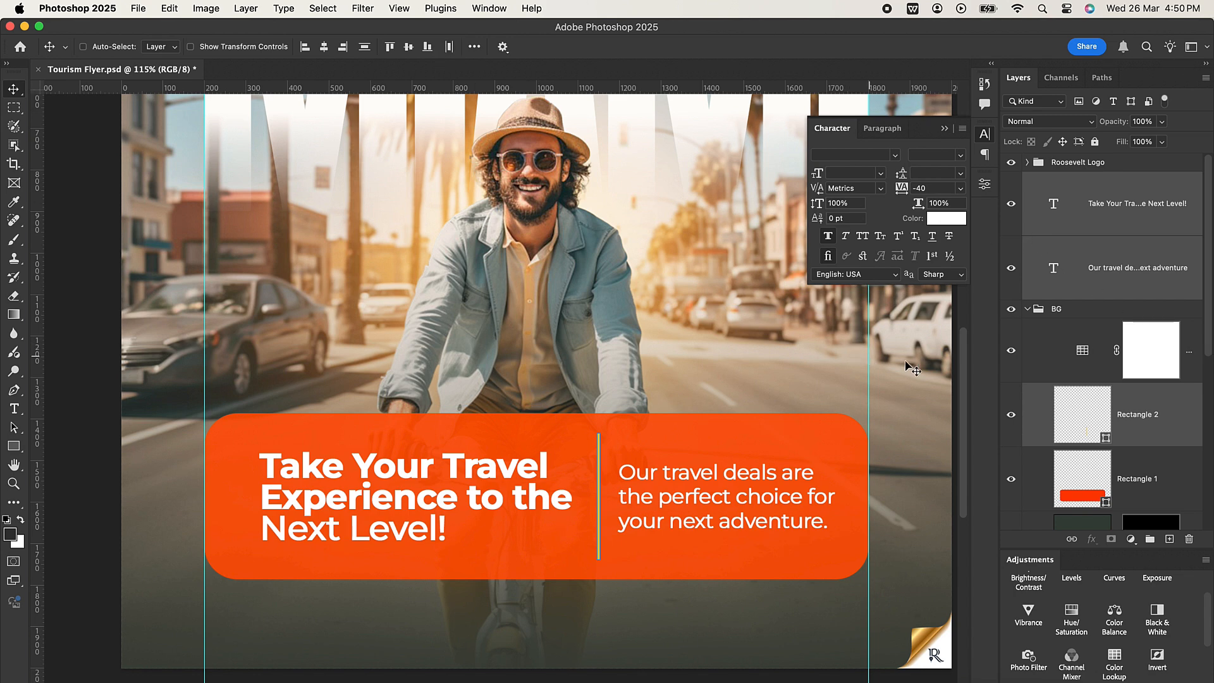
key(super+g)
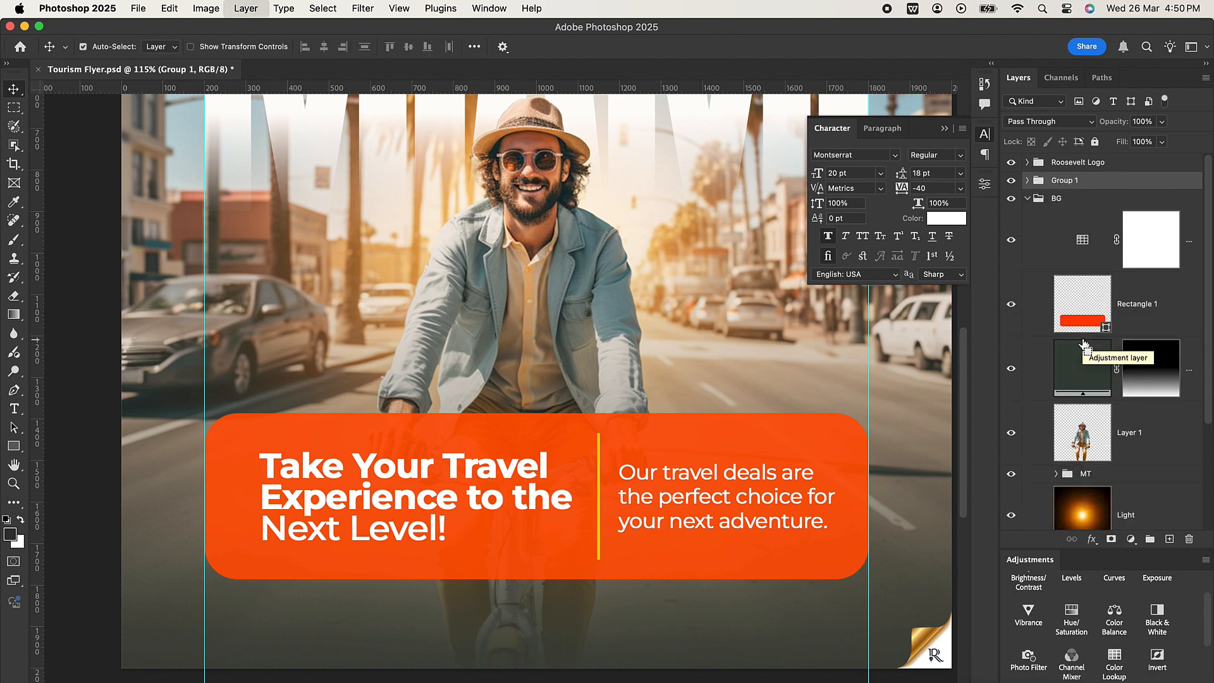
key(super+a)
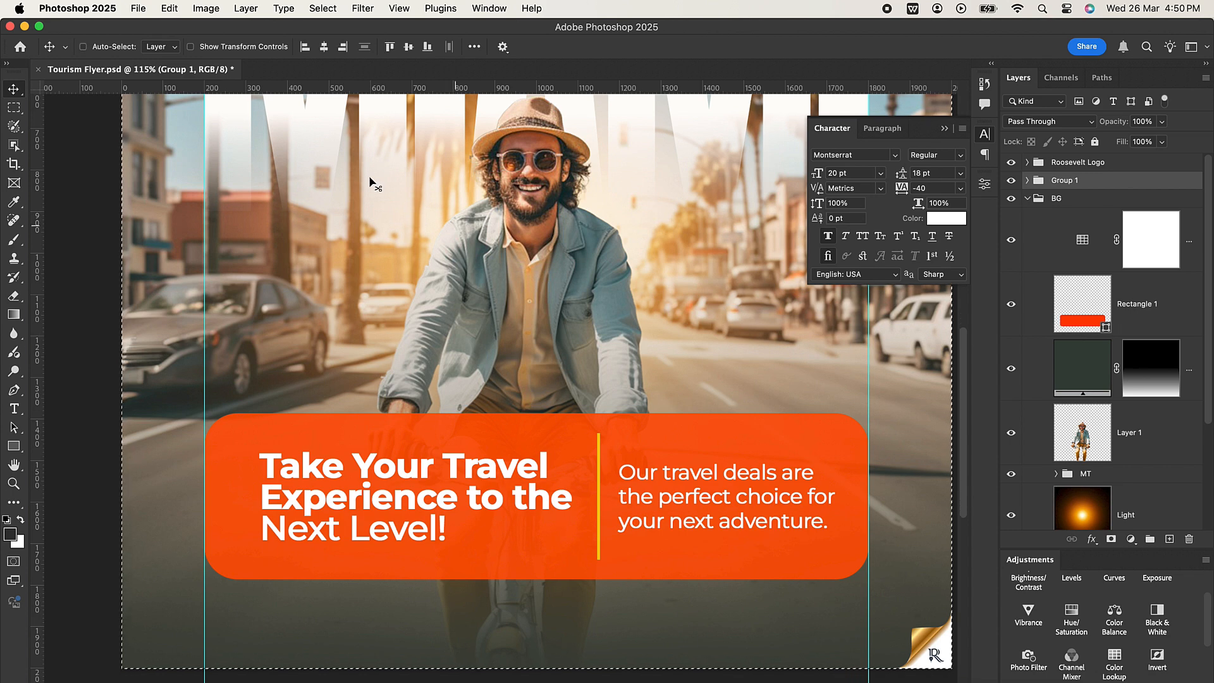
click(324, 48)
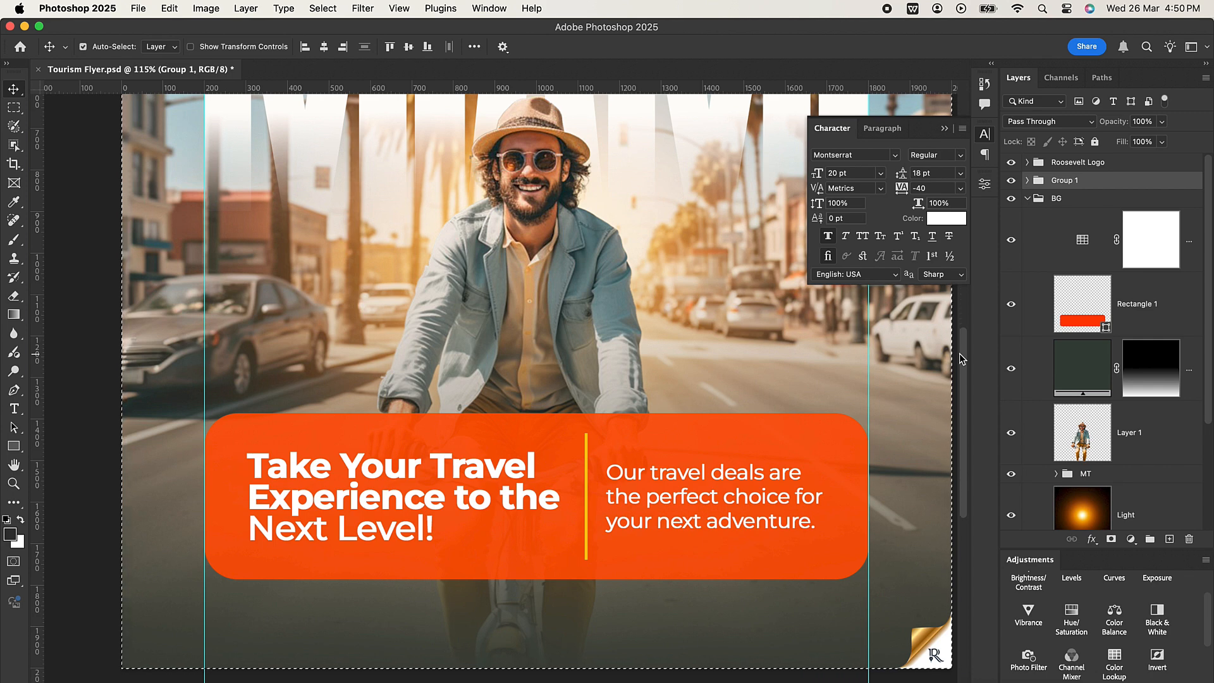
key(super+d)
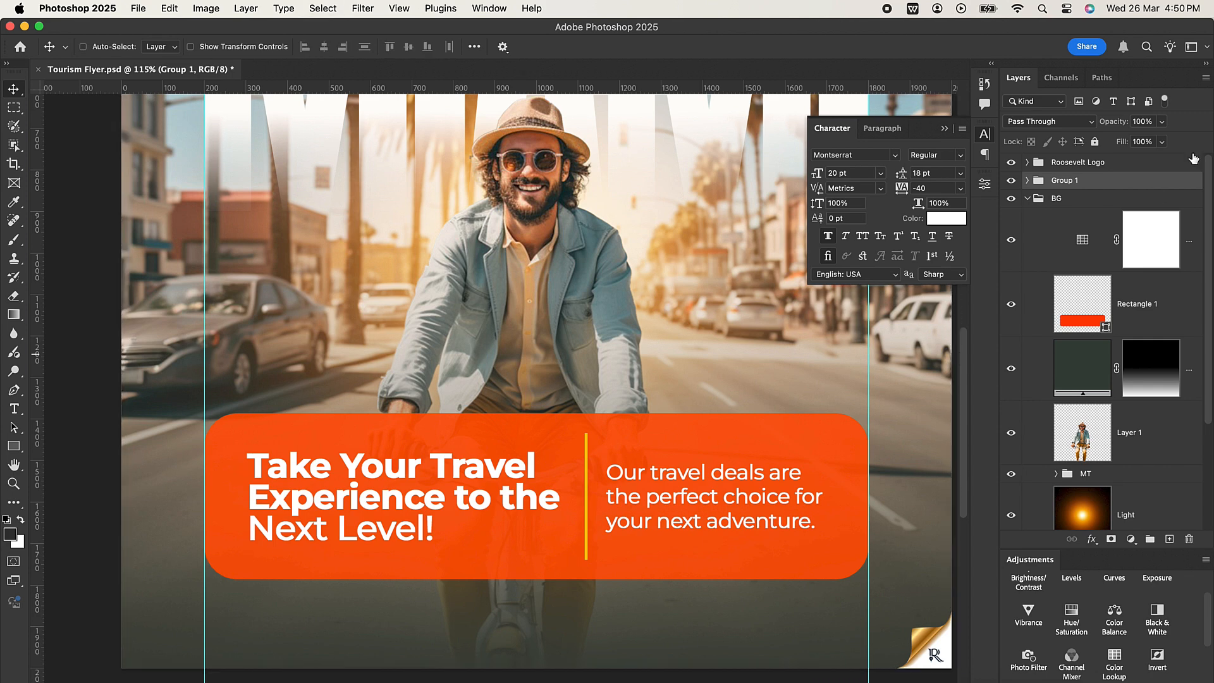
Ungroup Group 1 and move the Rectangle 2 divider layer back into the BG group, directly above Rectangle 1.
click(1027, 181)
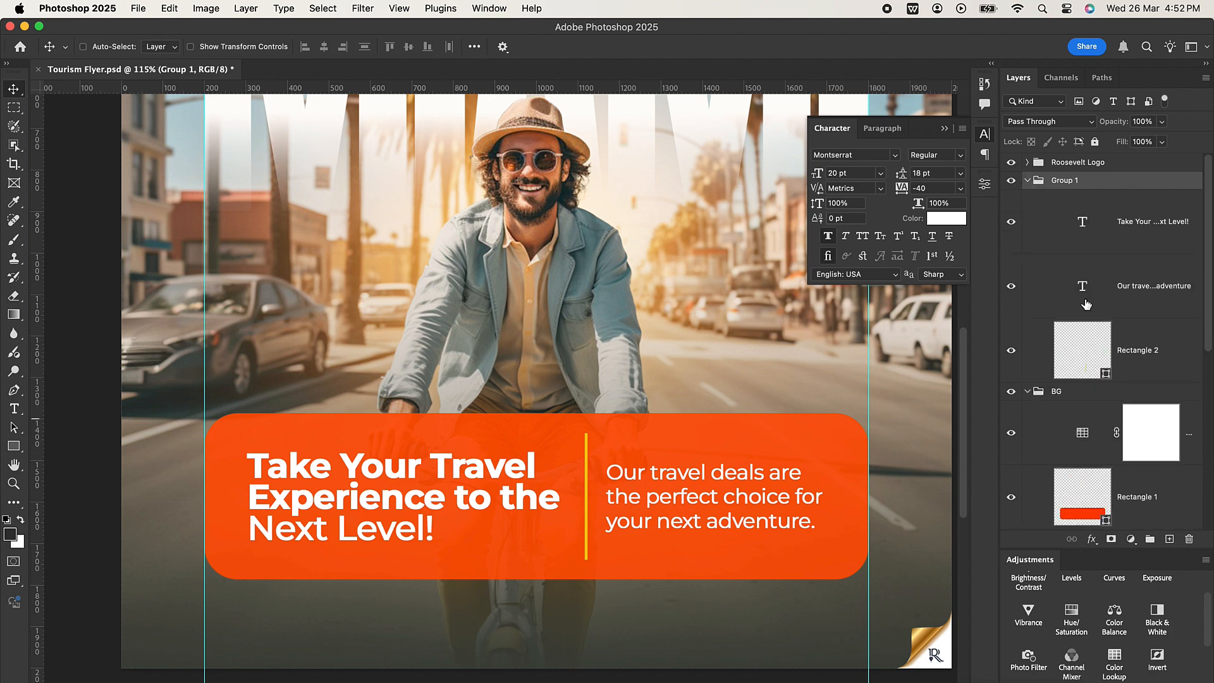
right_click(1097, 181)
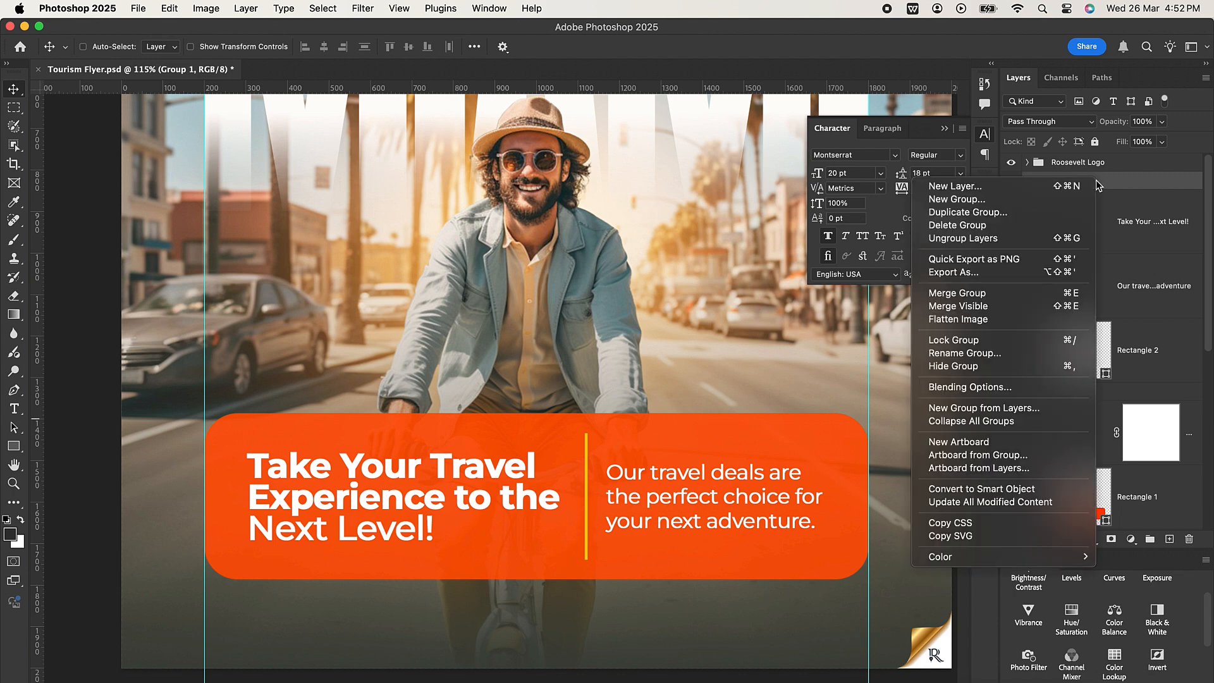
click(997, 239)
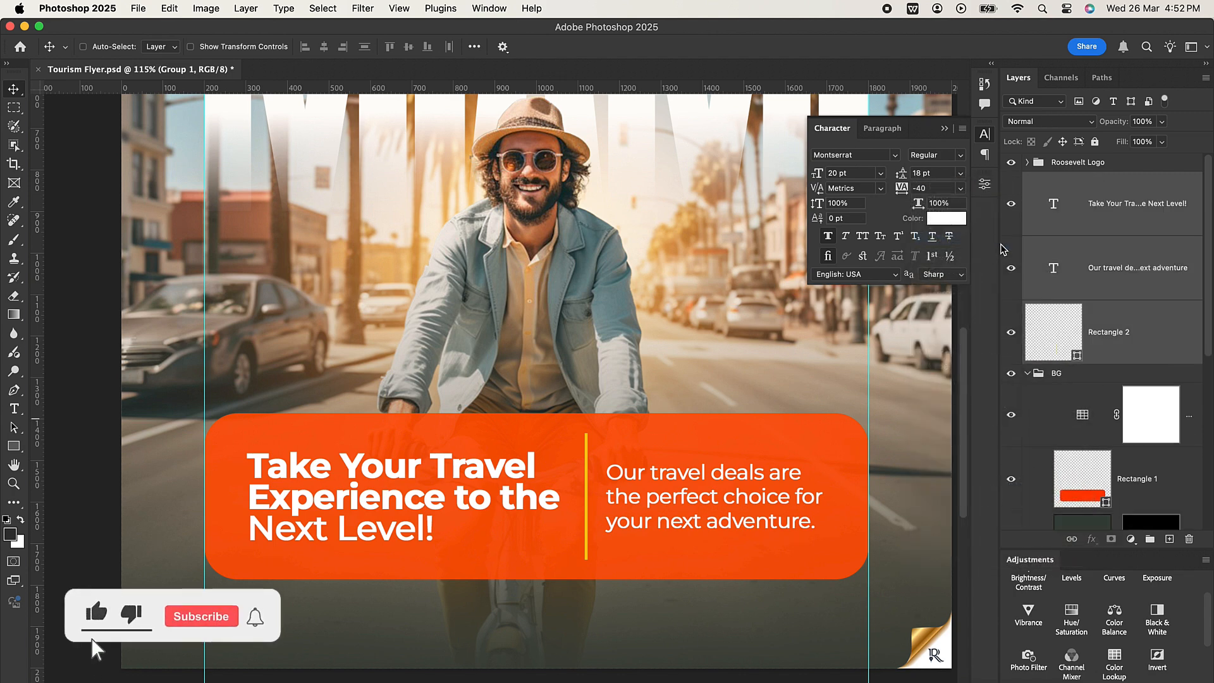
click(1145, 358)
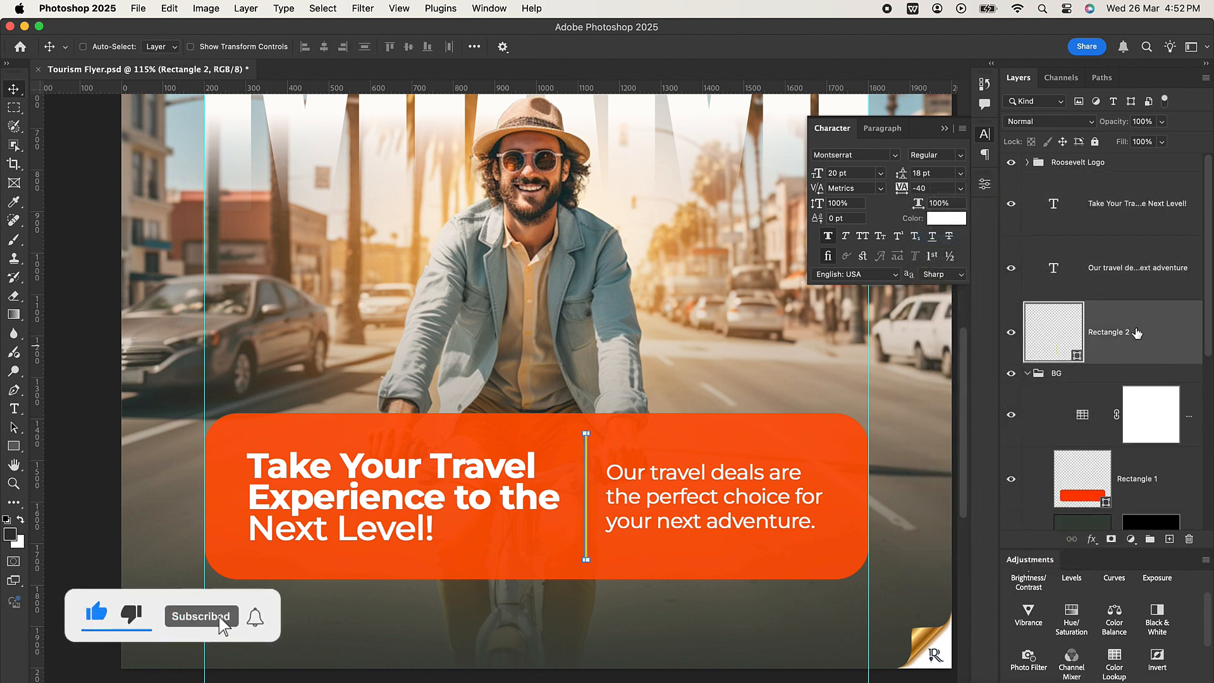
drag(1140, 336, 1138, 446)
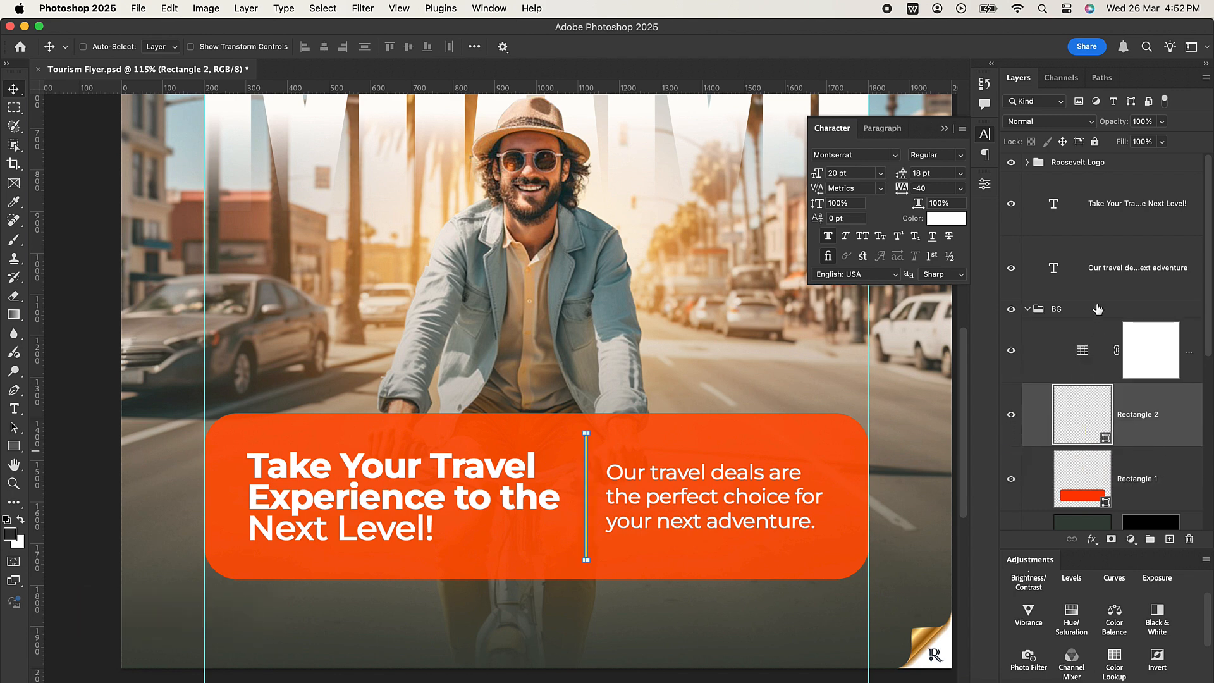
Group the headline and travel deals copy layers, name the group "Info.", and collapse the BG group.
click(1135, 218)
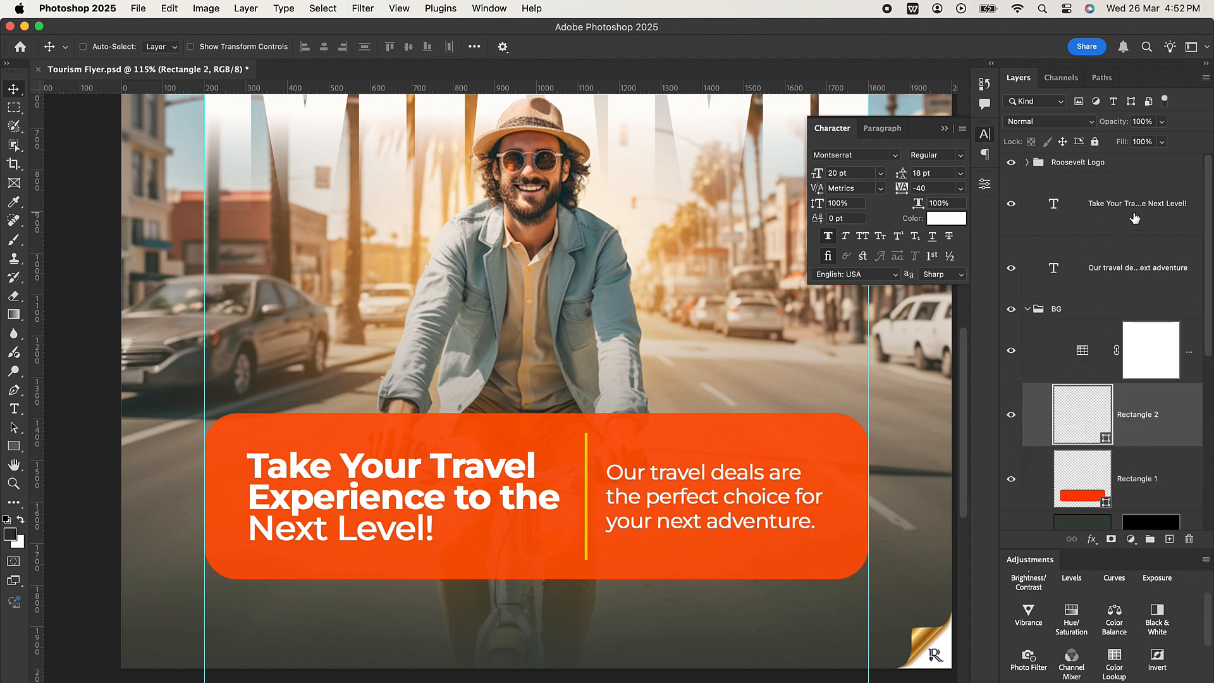
shift+click(1125, 263)
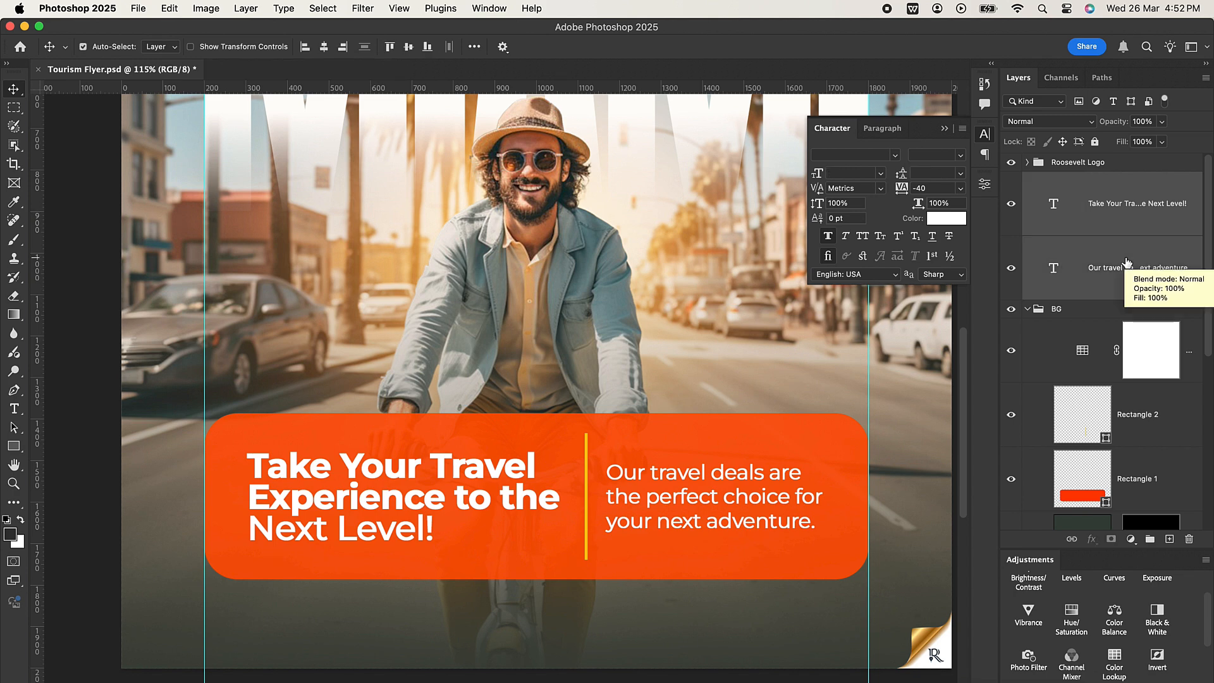
key(super+g)
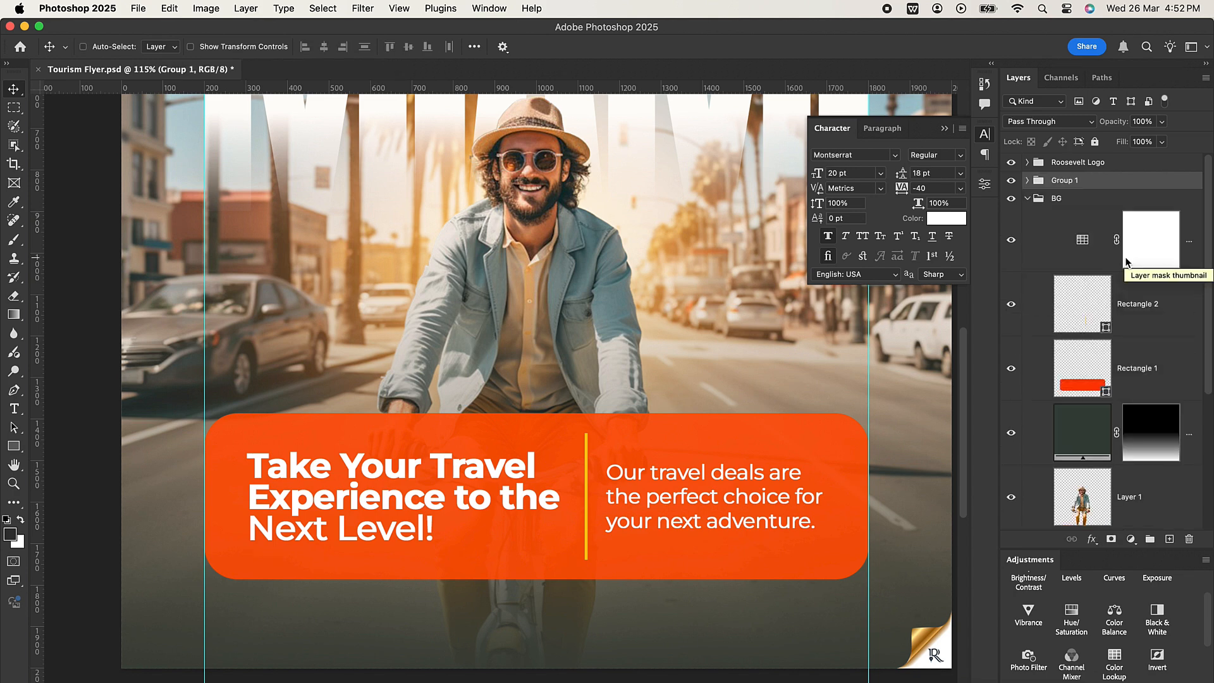
double_click(1064, 181)
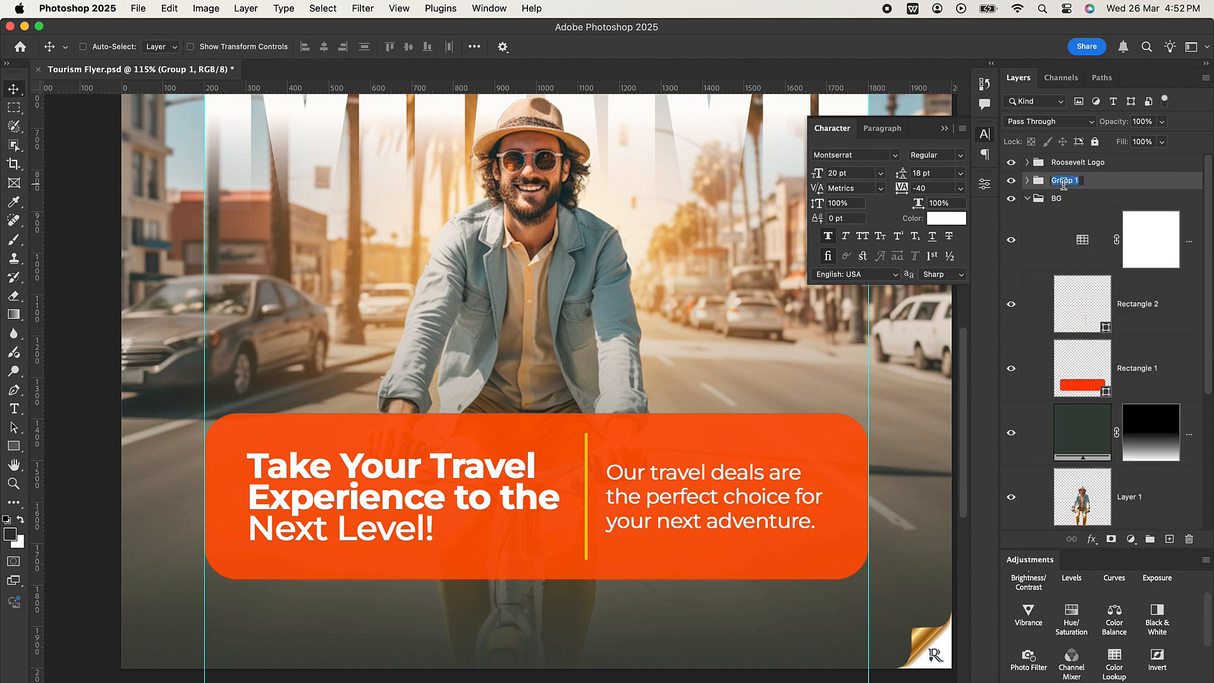
key(BackSpace)
key(Return)
click(1012, 182)
click(1012, 183)
click(1026, 199)
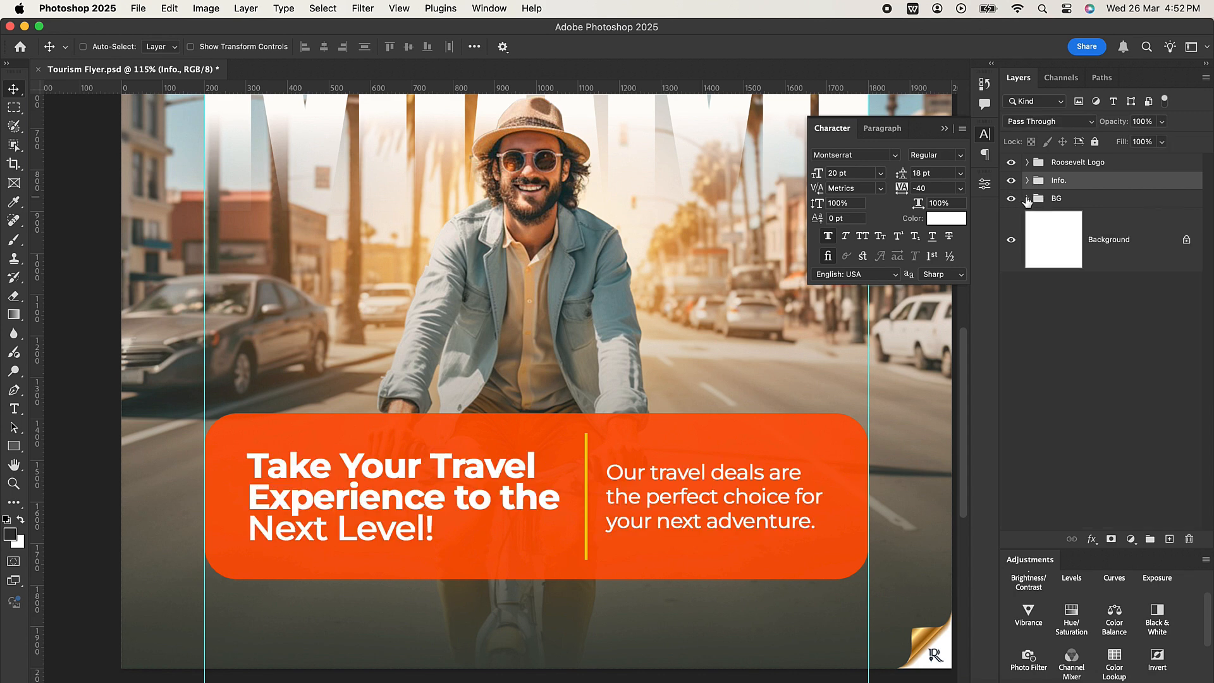
Nudge the Info. group, the yellow divider and the orange panel slightly down together on the flyer.
key(super+0)
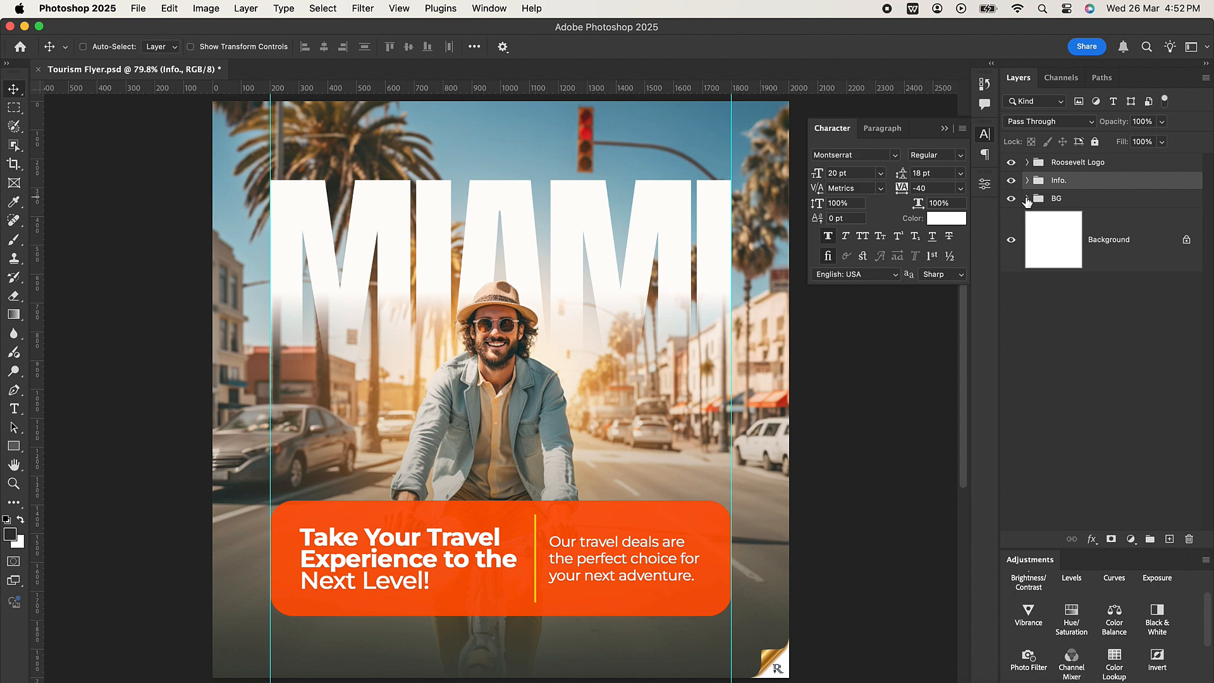
click(1027, 181)
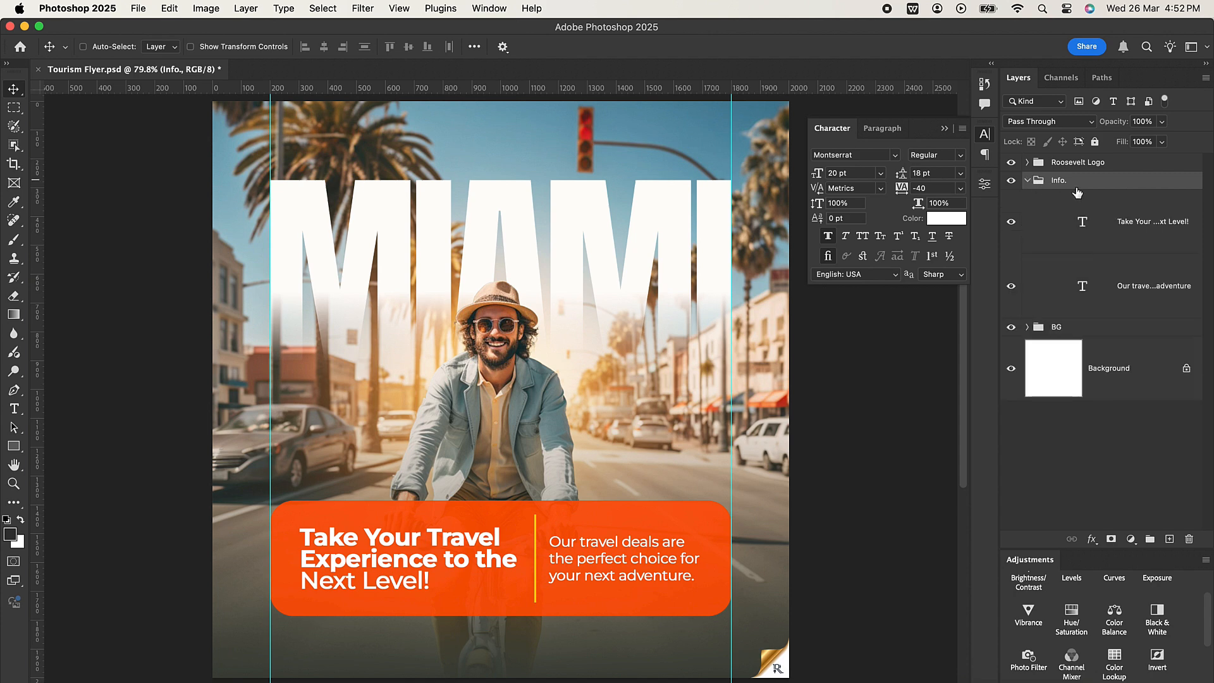
click(1027, 181)
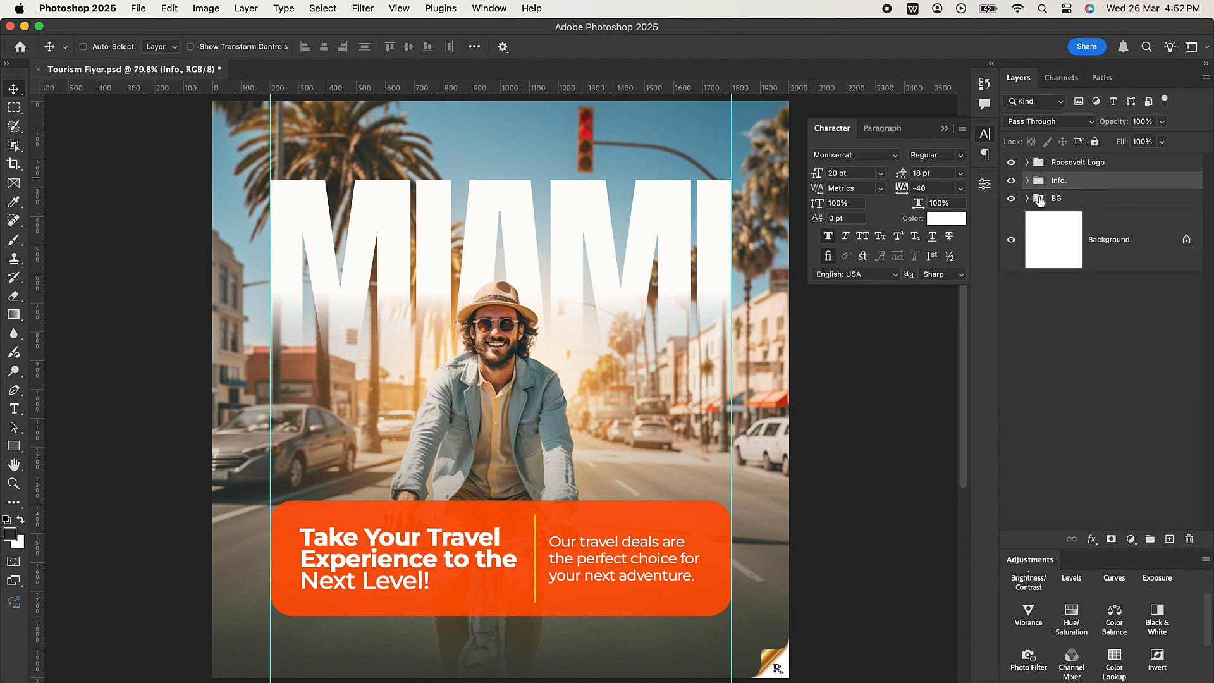
click(1026, 199)
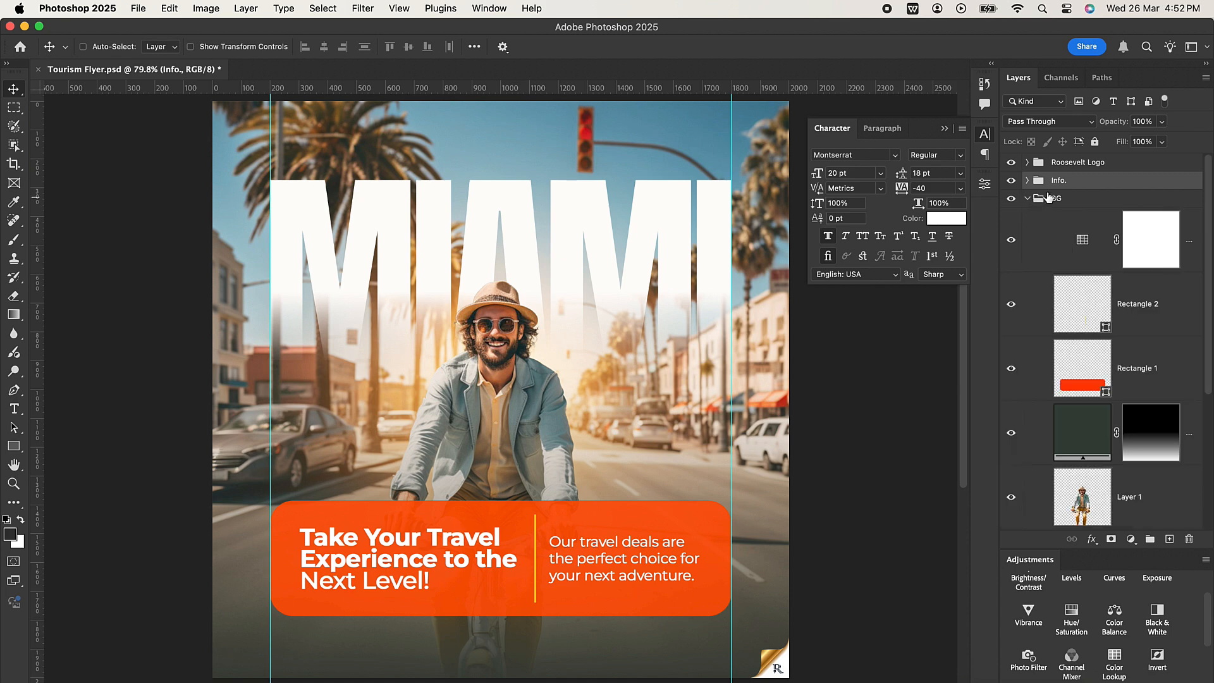
super+click(1145, 316)
super+click(1147, 356)
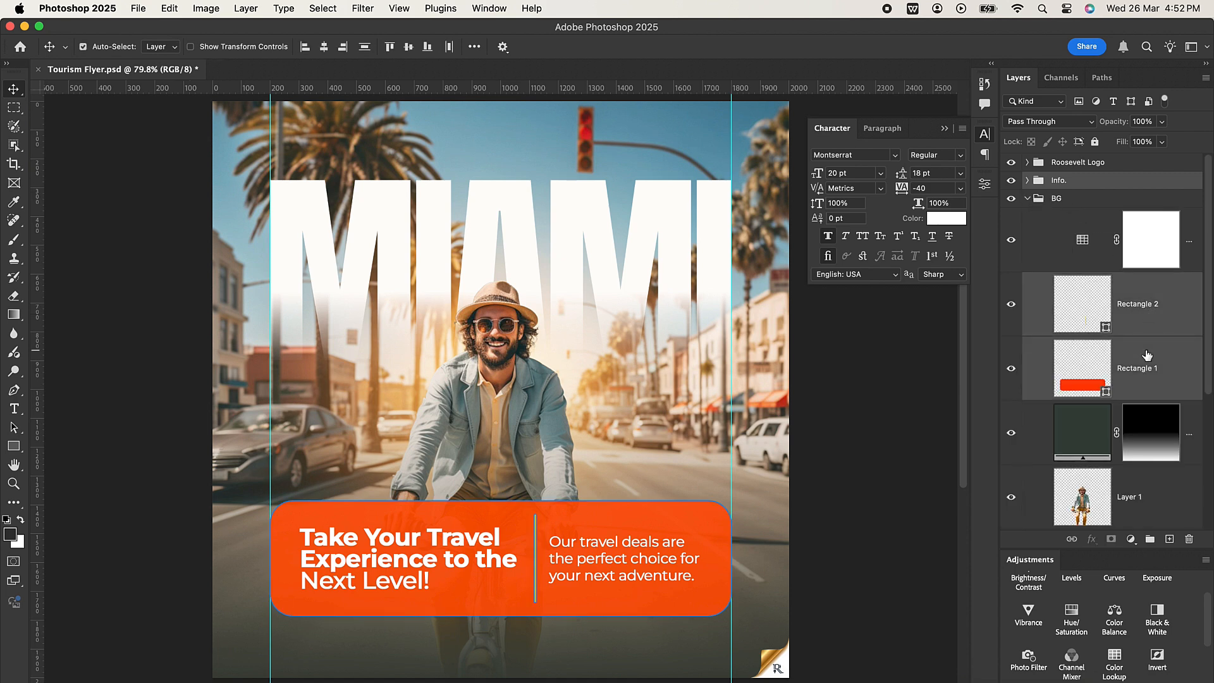
key(Down)
key(Down)
key(Down)
key(Down)
key(Down)
key(Down)
key(Down)
key(Down)
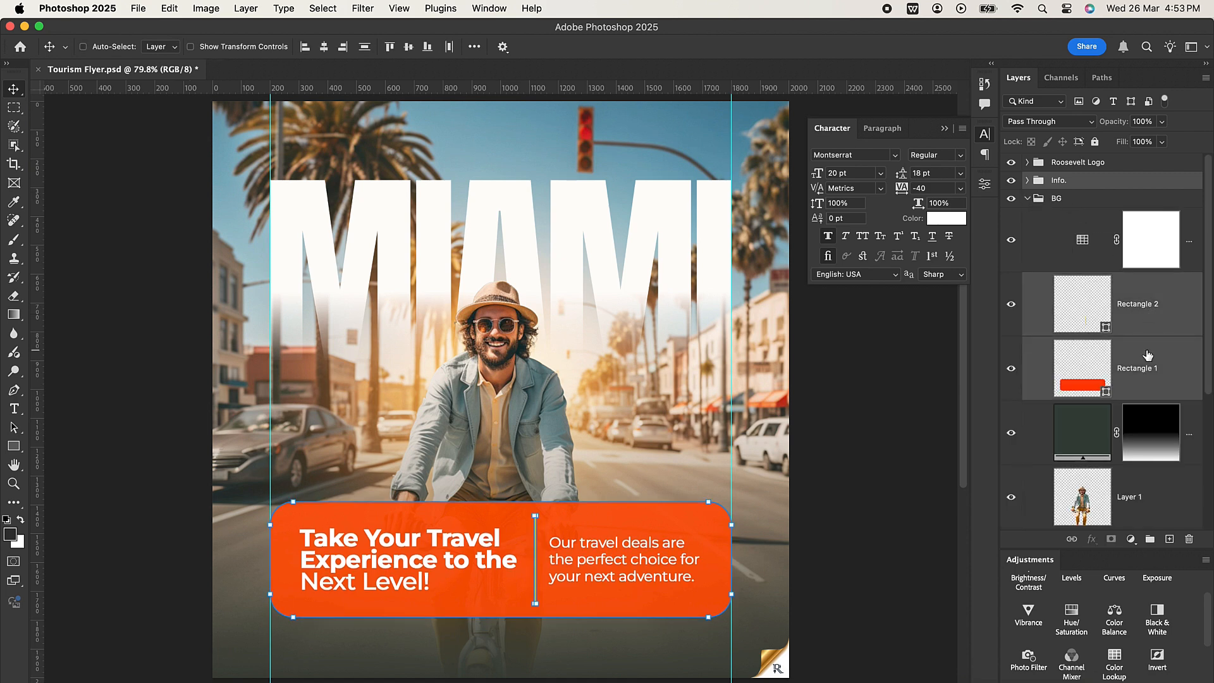
key(Down)
key(Down)
key(Down)
key(Down)
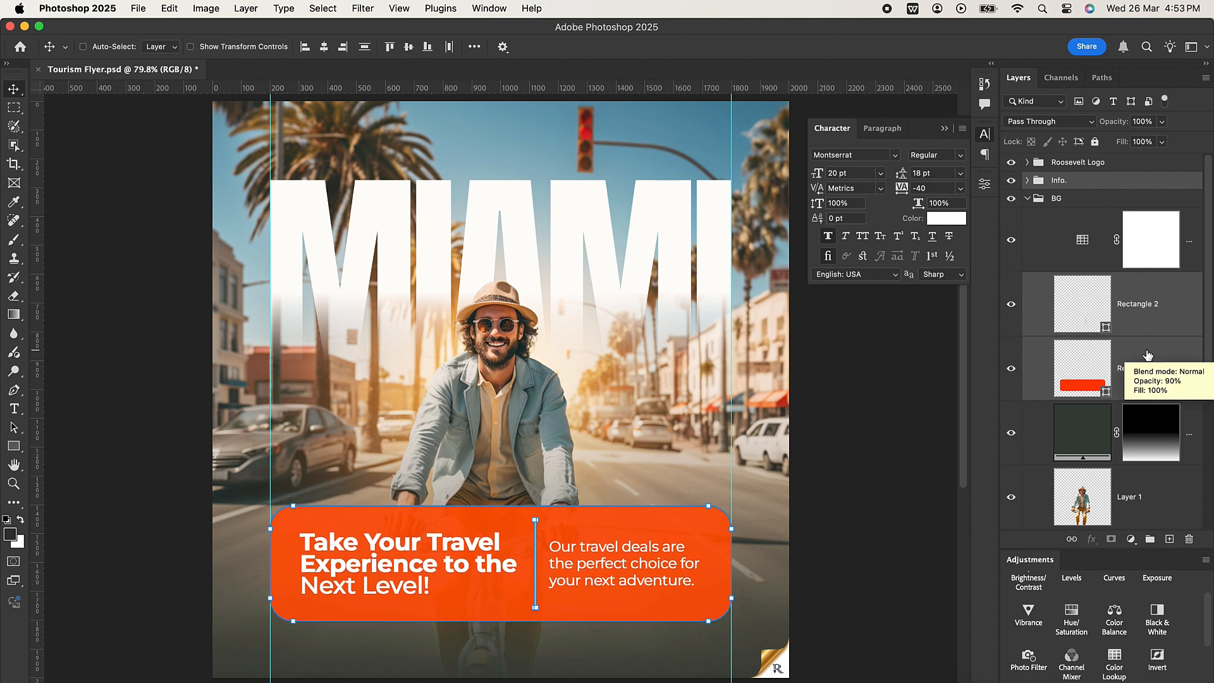
key(Down)
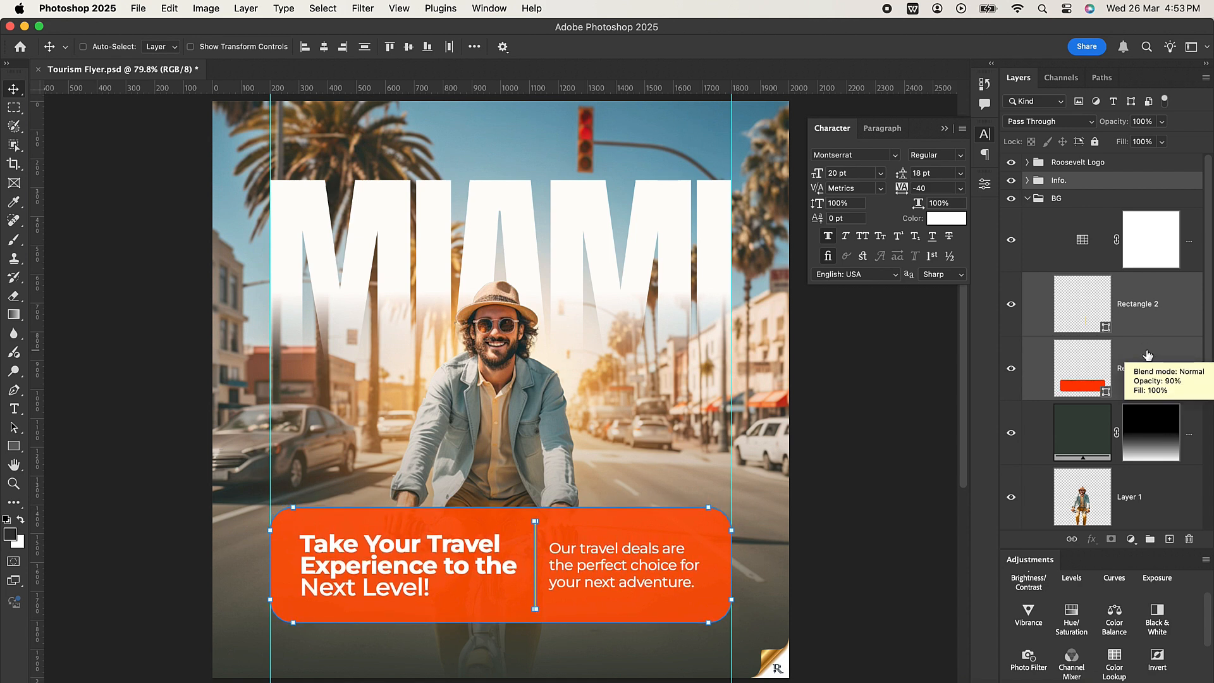
Collapse the BG group and deselect all layers.
click(1179, 299)
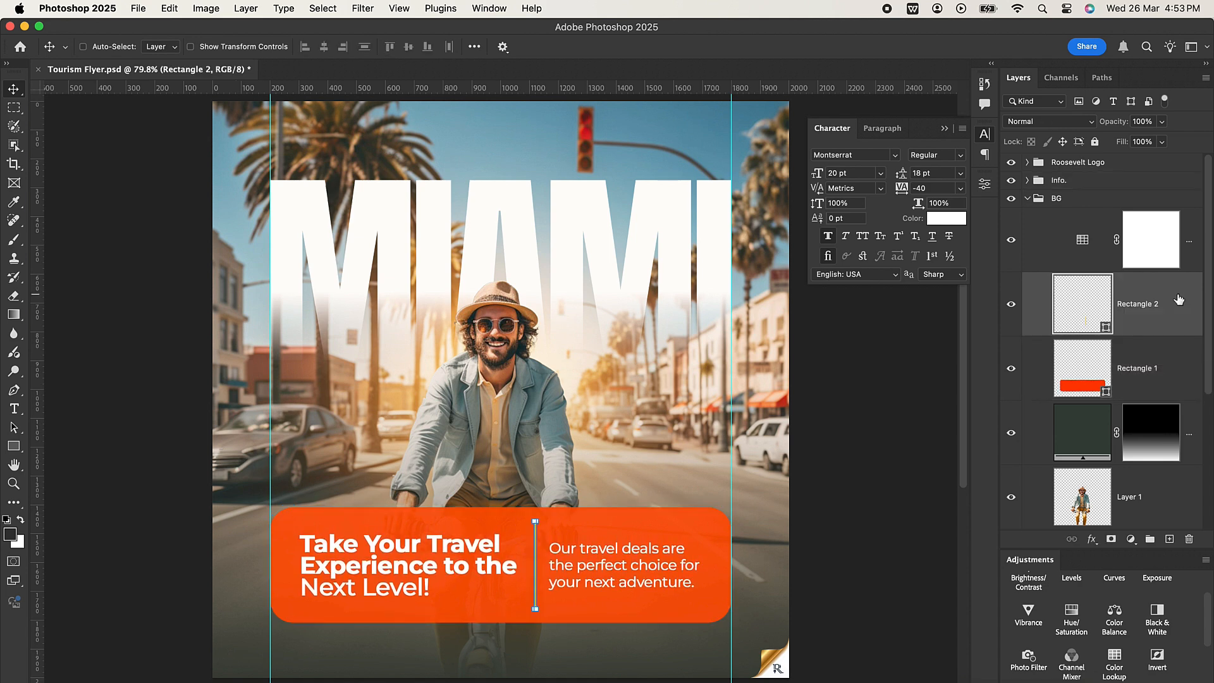
click(1028, 198)
click(1112, 376)
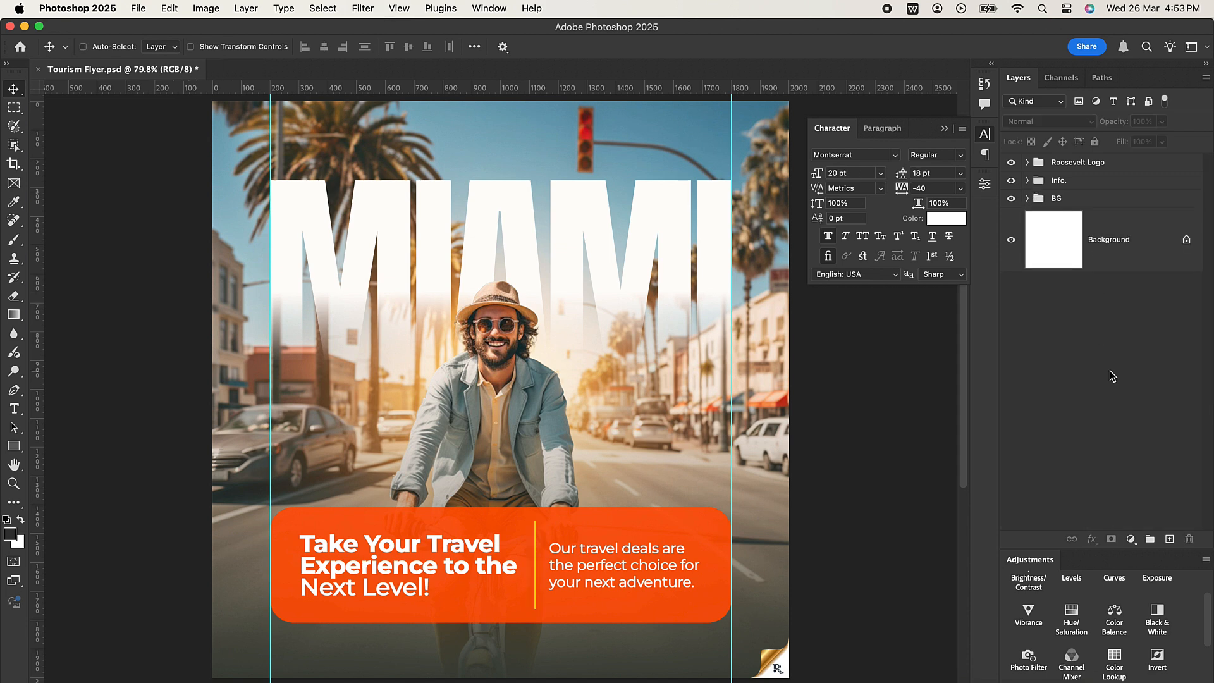
Place RM Logo (2).png from the Tourism Flyer folder above the Info. group, scaled down and centred above the MIAMI title.
click(1088, 187)
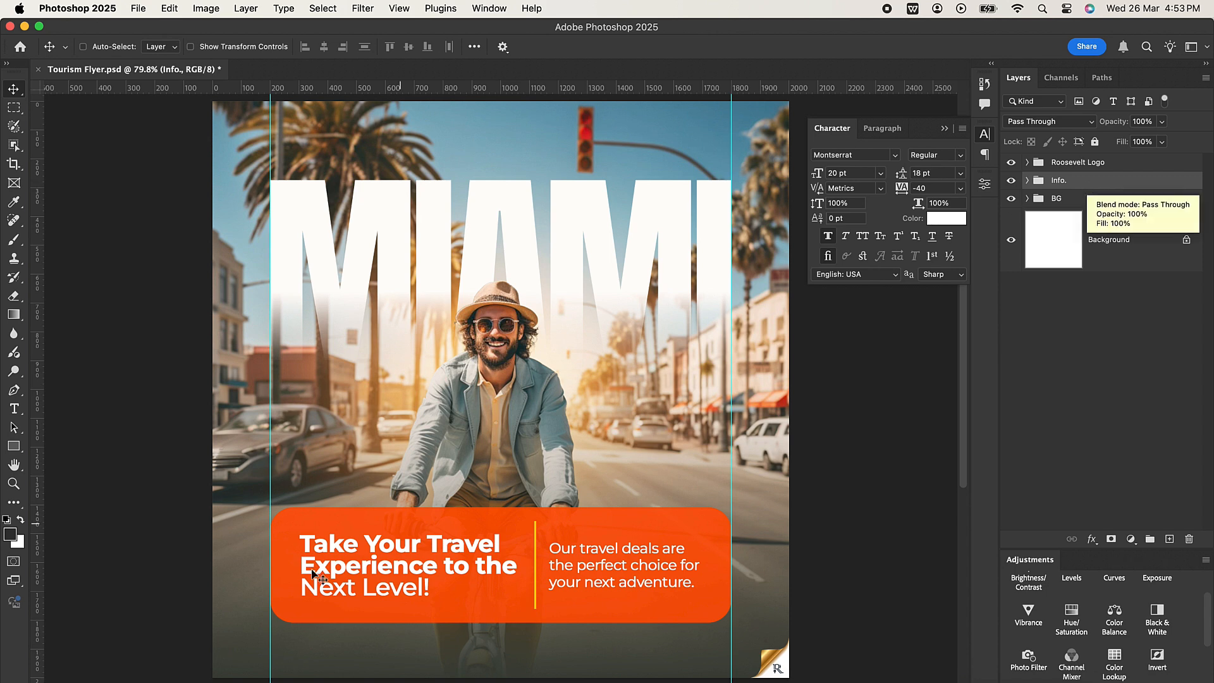
click(141, 675)
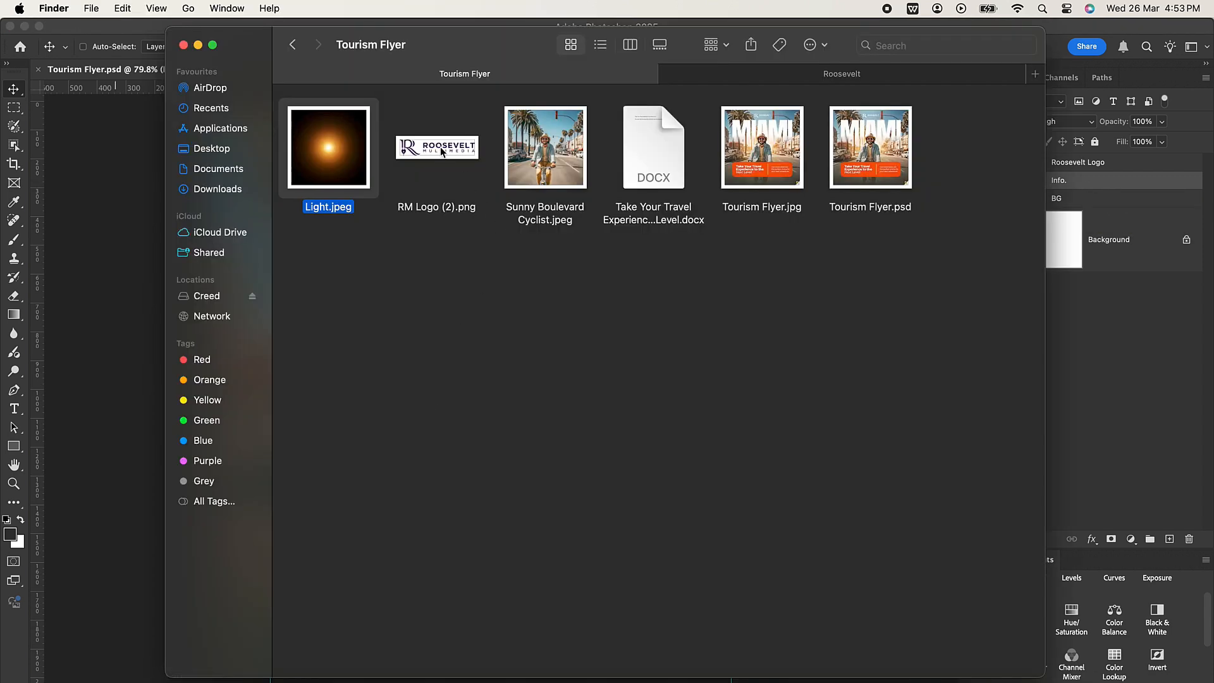
drag(440, 147, 135, 211)
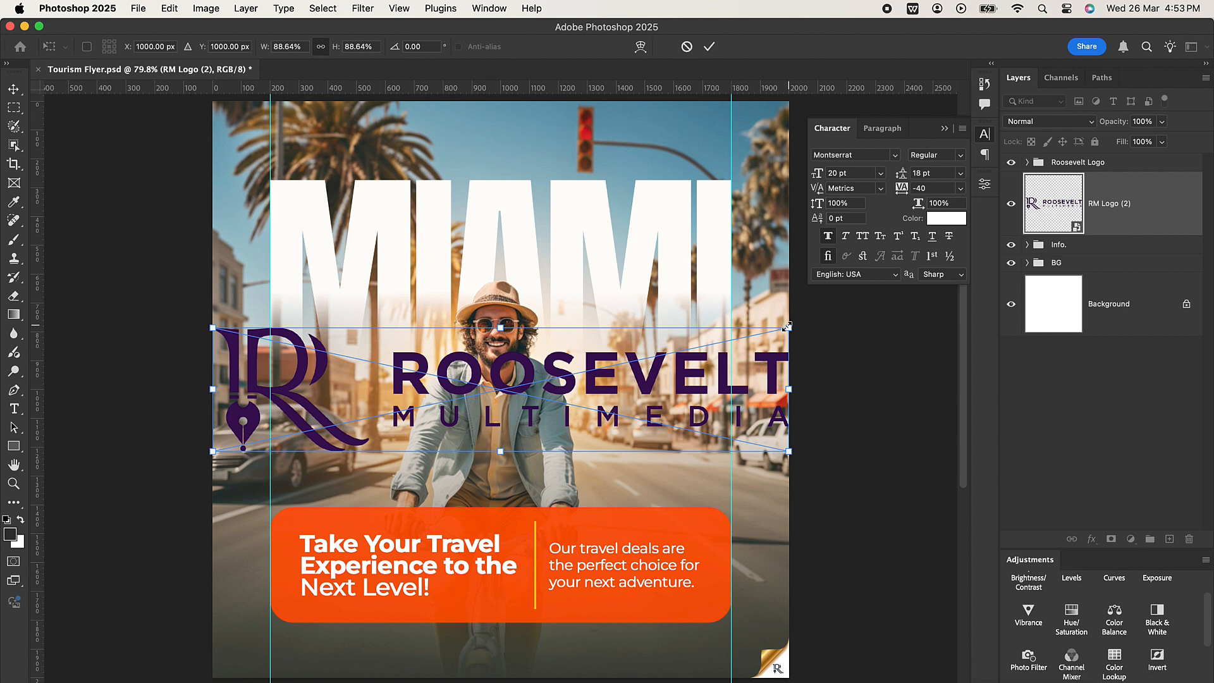
drag(788, 326, 528, 145)
key(Return)
key(Up)
key(Up)
key(Up)
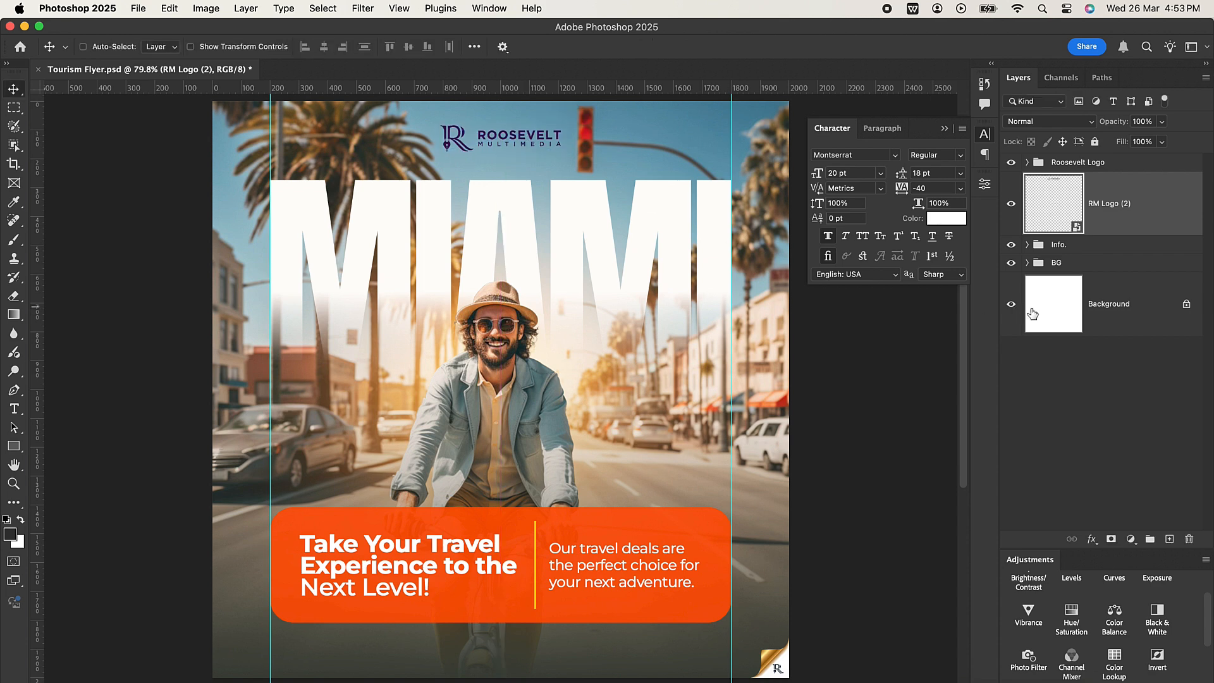
Apply a white (ffffff) Color Overlay at 100% opacity to the RM Logo (2) layer.
click(1090, 540)
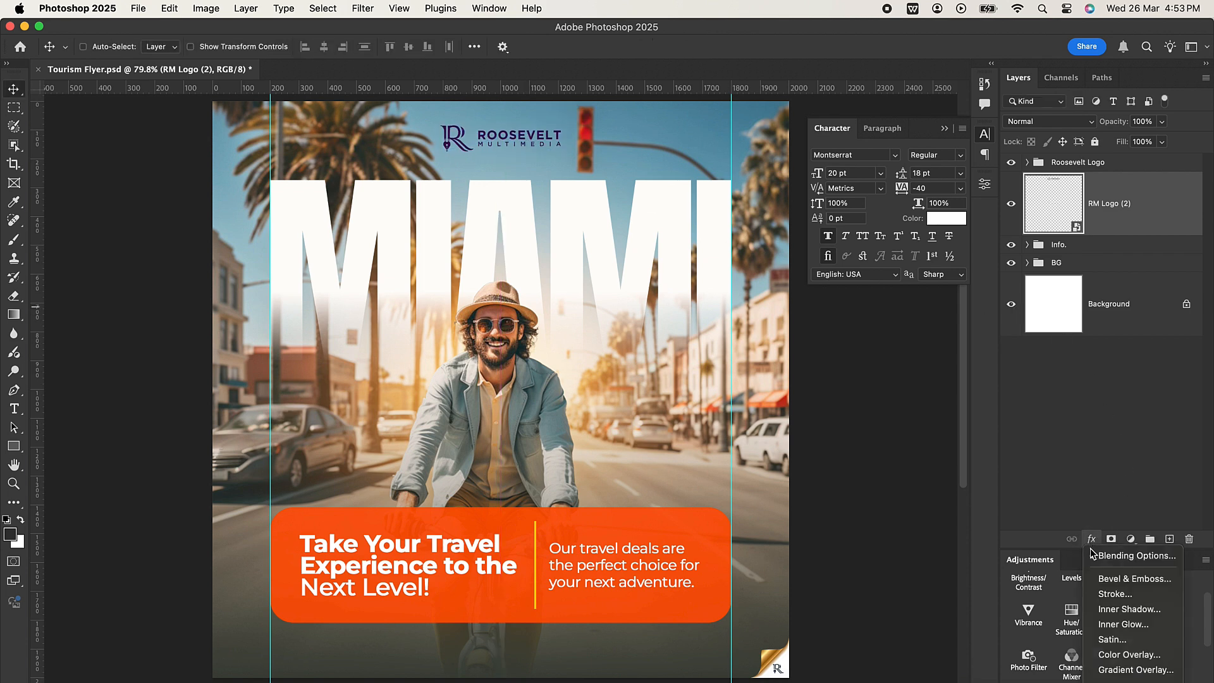
click(1129, 655)
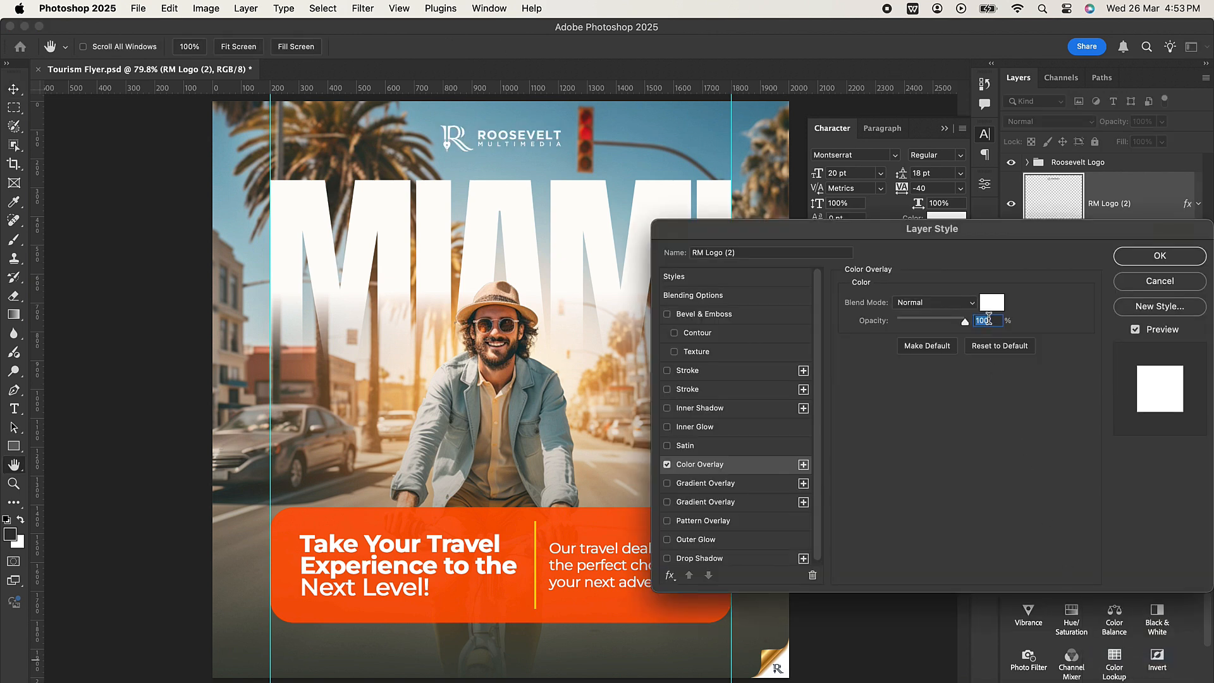
click(993, 309)
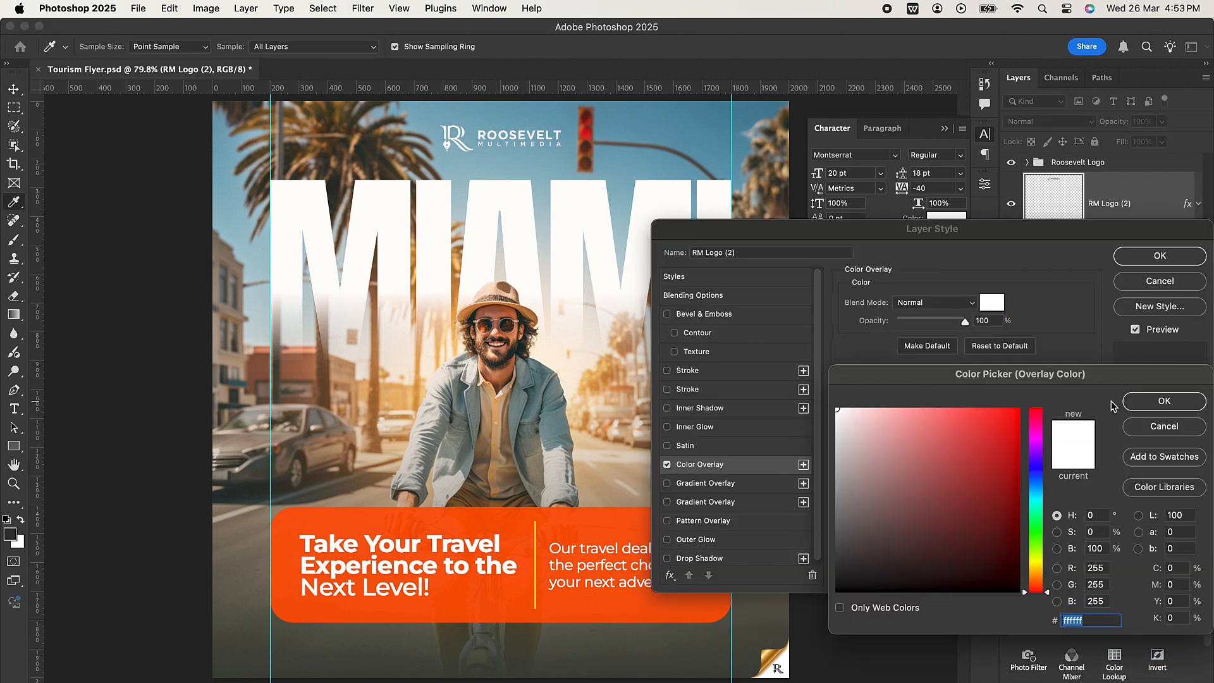
click(1138, 402)
click(1140, 259)
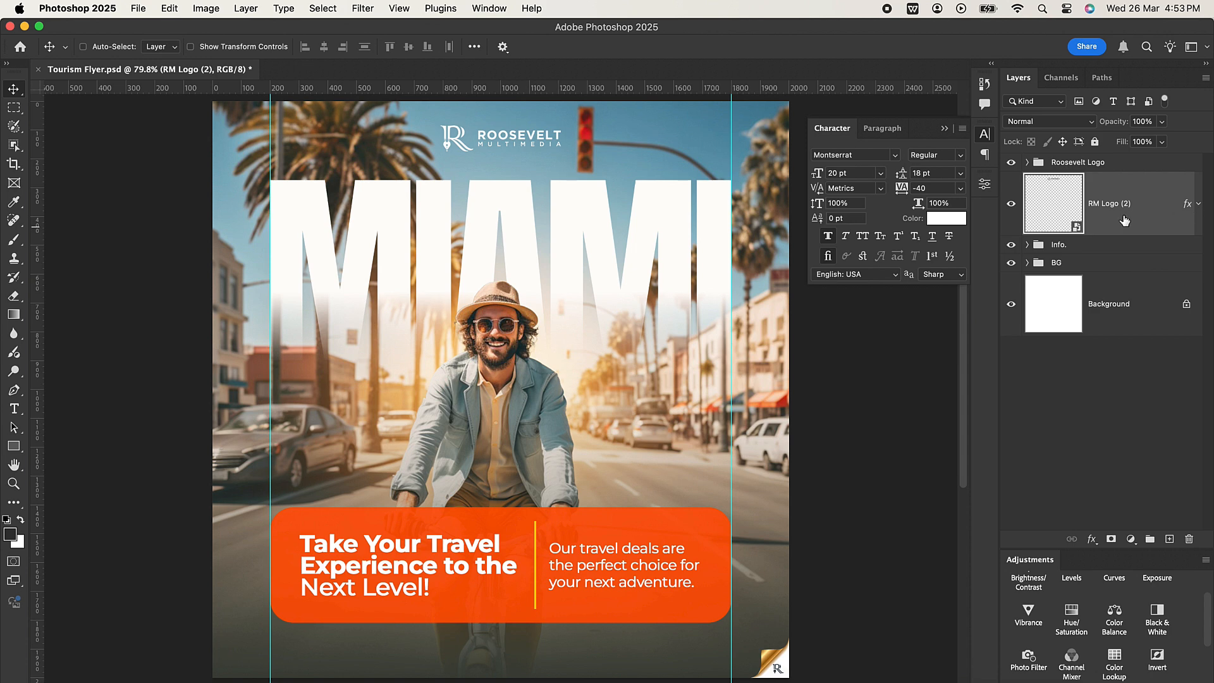
Group the RM Logo (2) layer, name the group "Logo", collapse it and deselect all layers.
key(super+g)
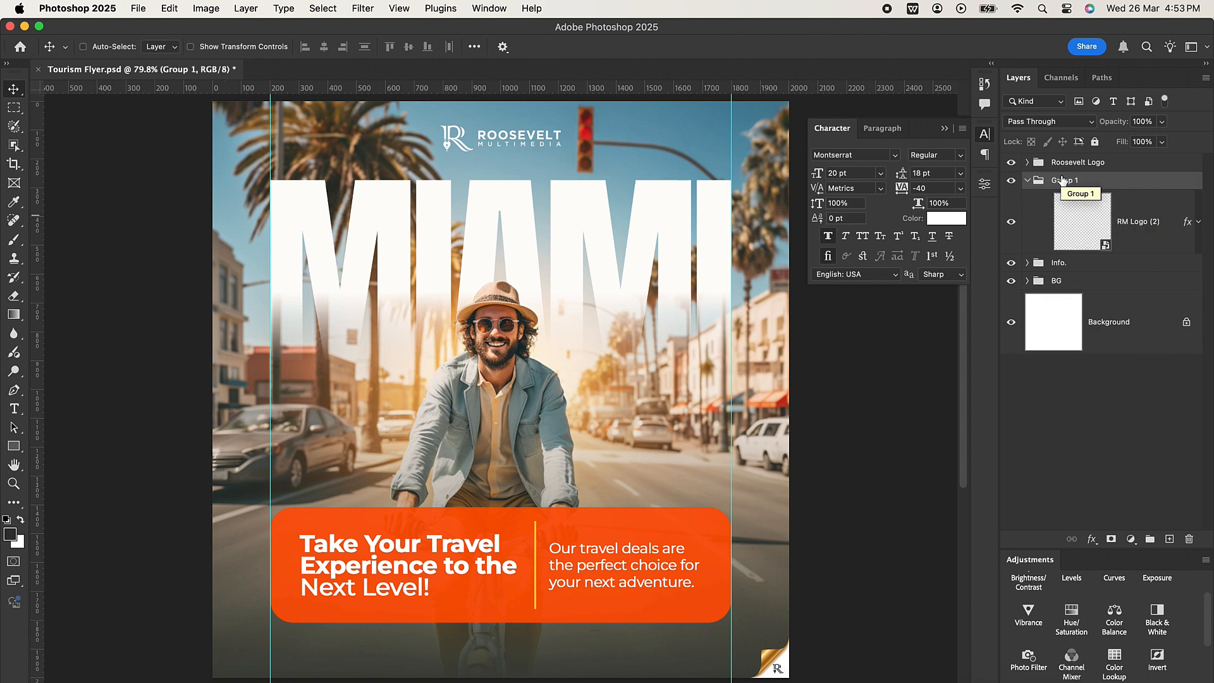
double_click(1062, 181)
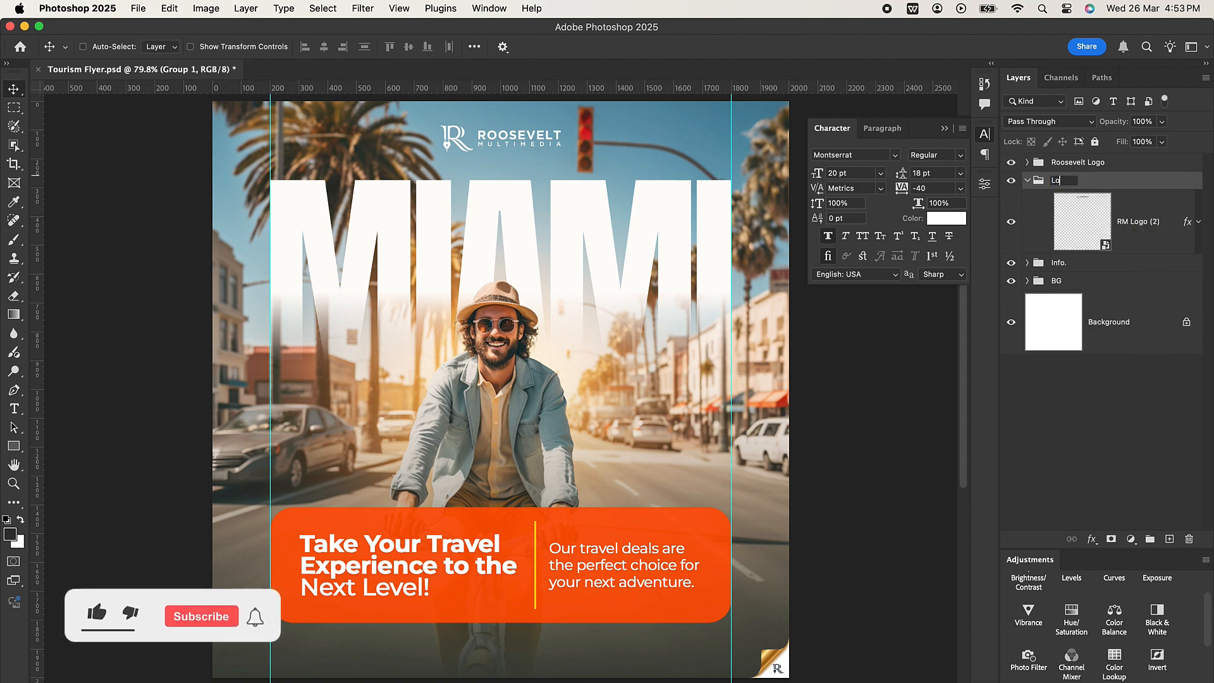
text(Logo)
key(Return)
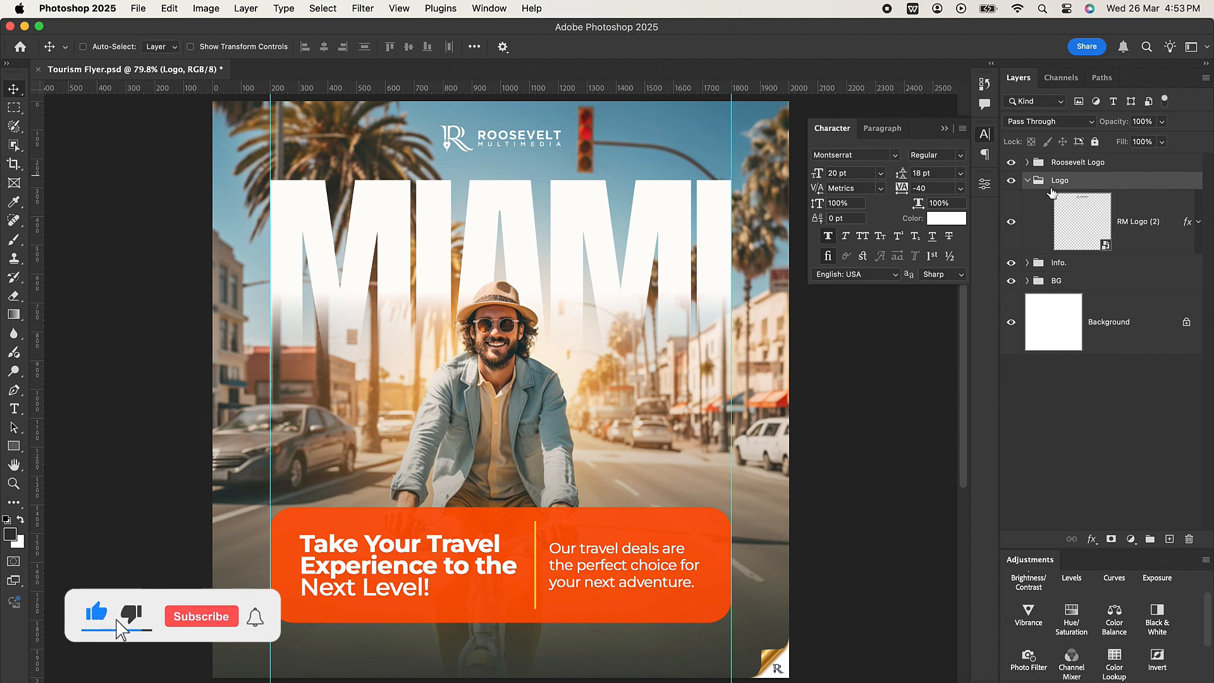
click(1027, 181)
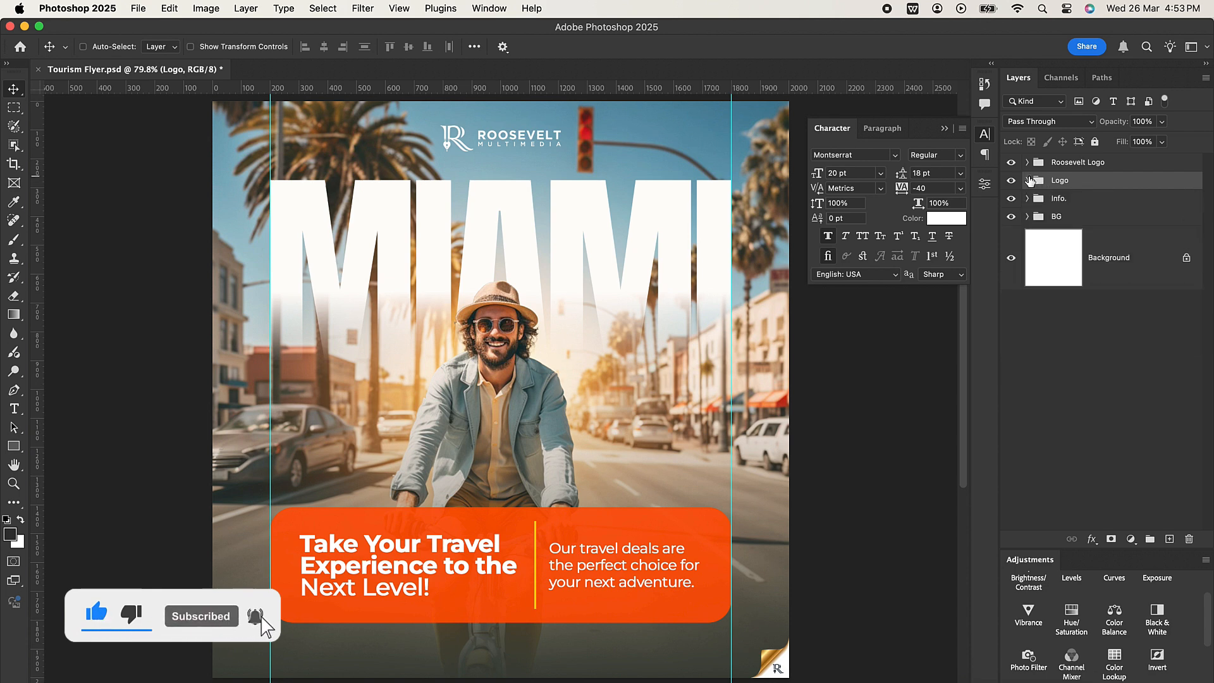
click(1093, 337)
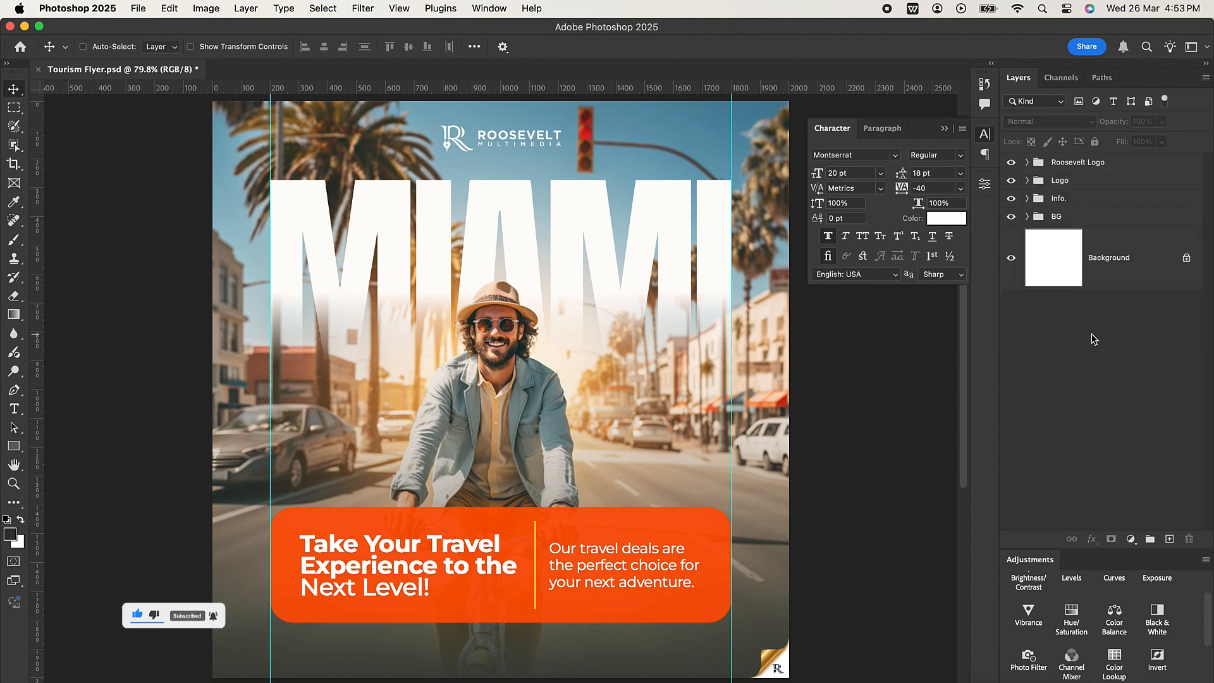